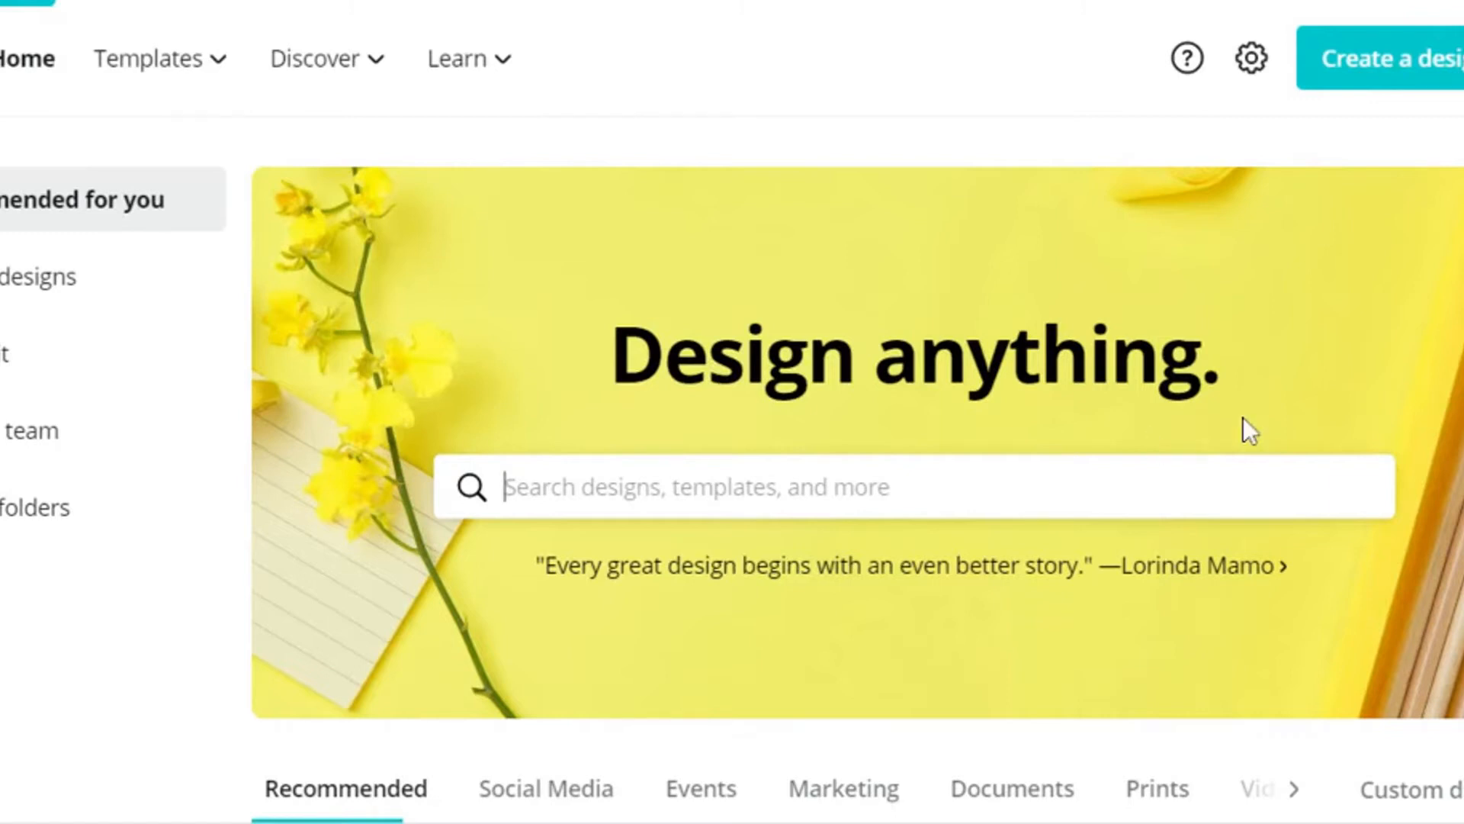
Step: Look through the recommended design types and the existing designs on the home page
scroll(1246, 410, "down", 1)
scroll(1250, 398, "down", 10)
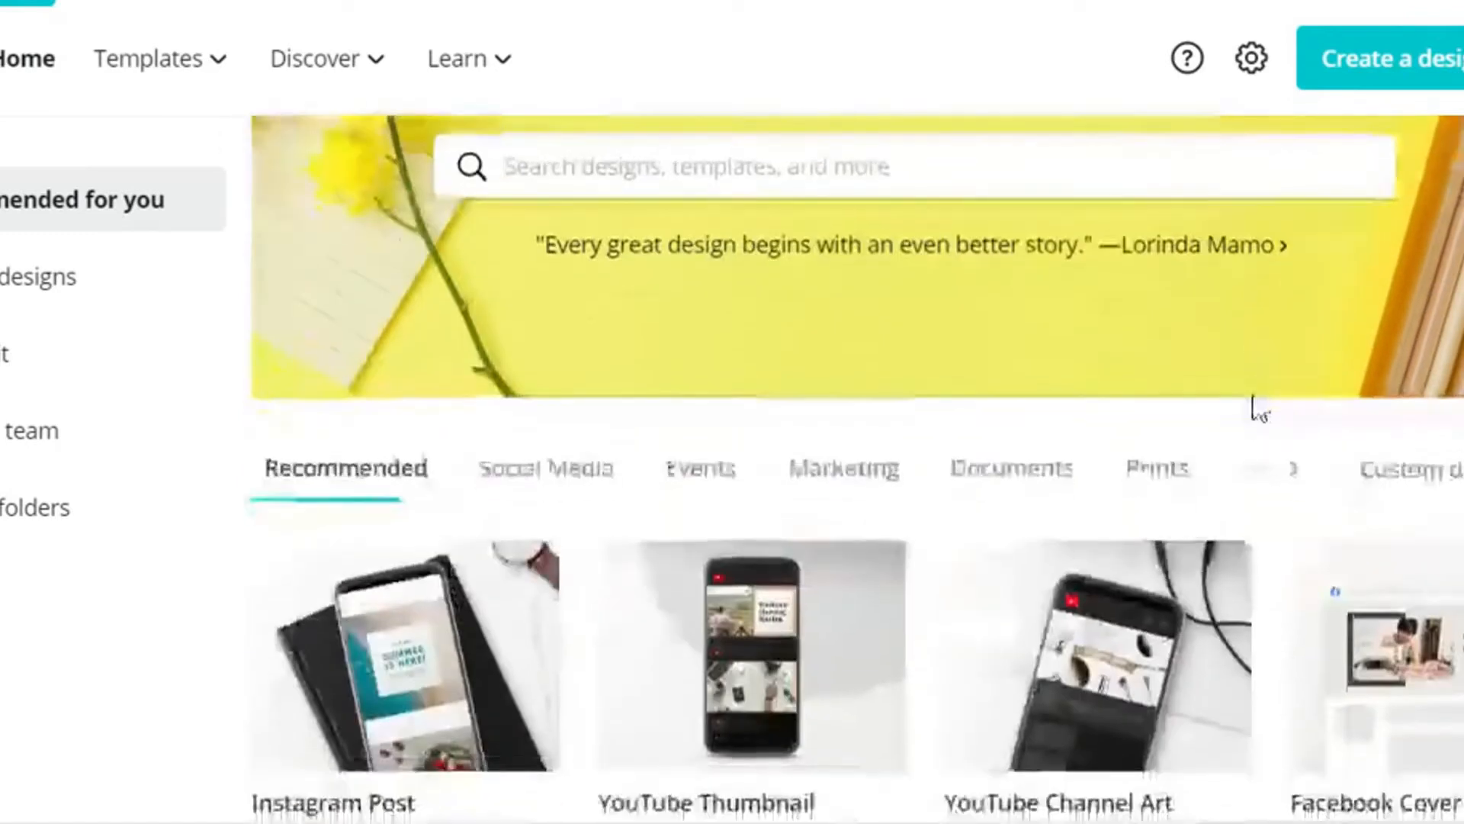
scroll(1255, 391, "down", 2)
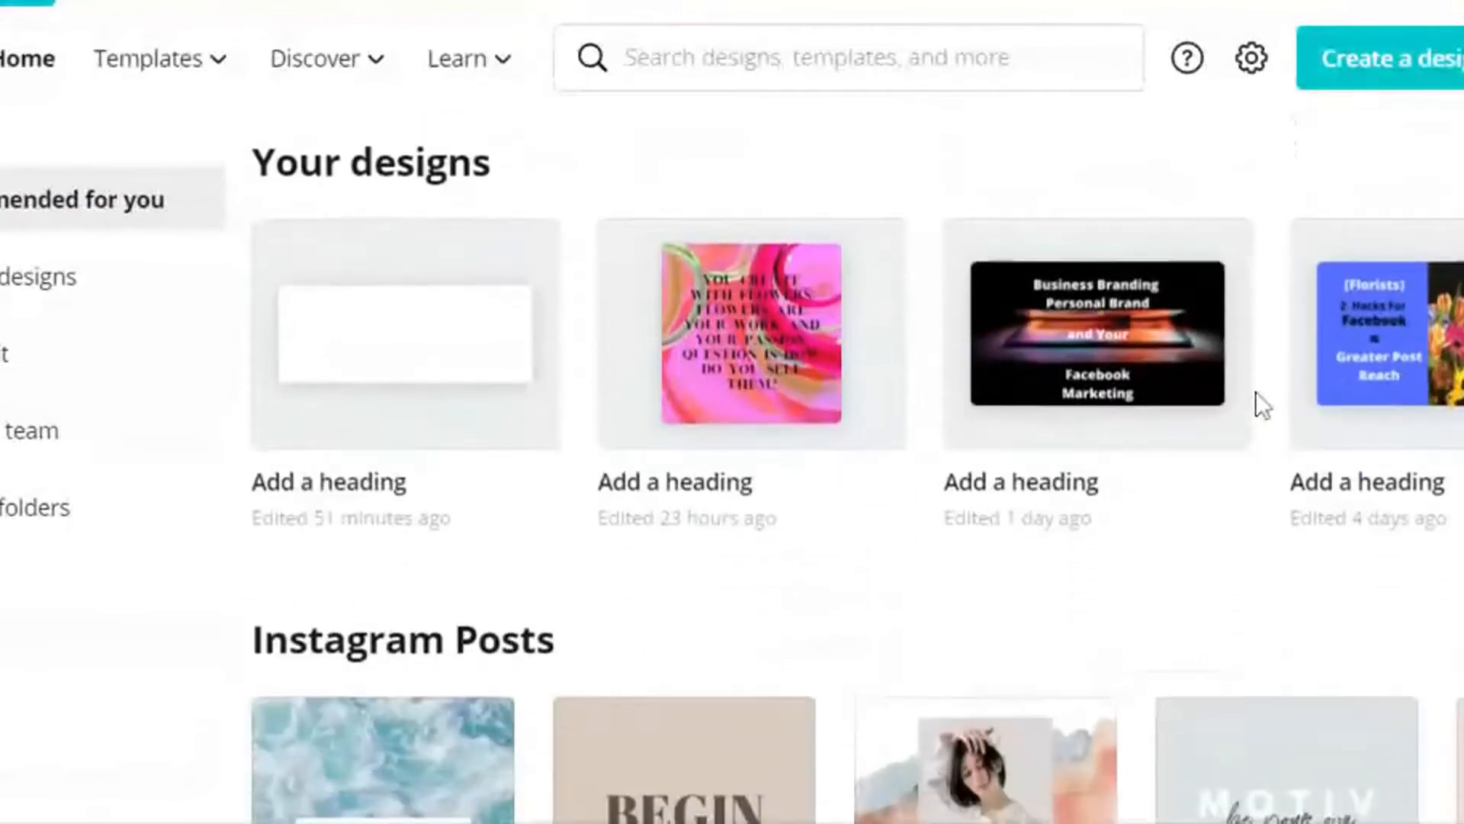
scroll(1255, 392, "down", 4)
scroll(1255, 391, "up", 8)
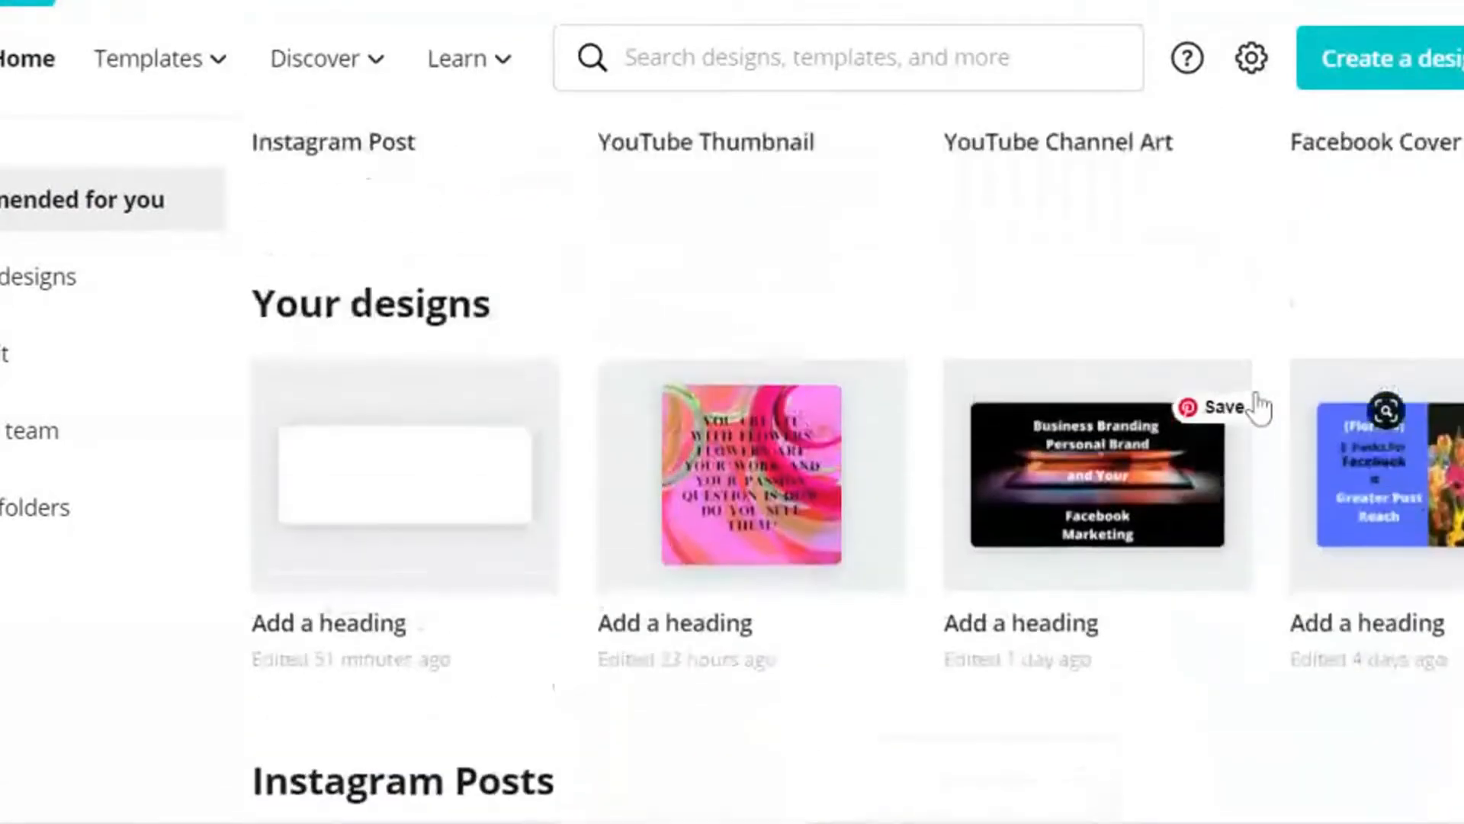
scroll(1256, 404, "down", 2)
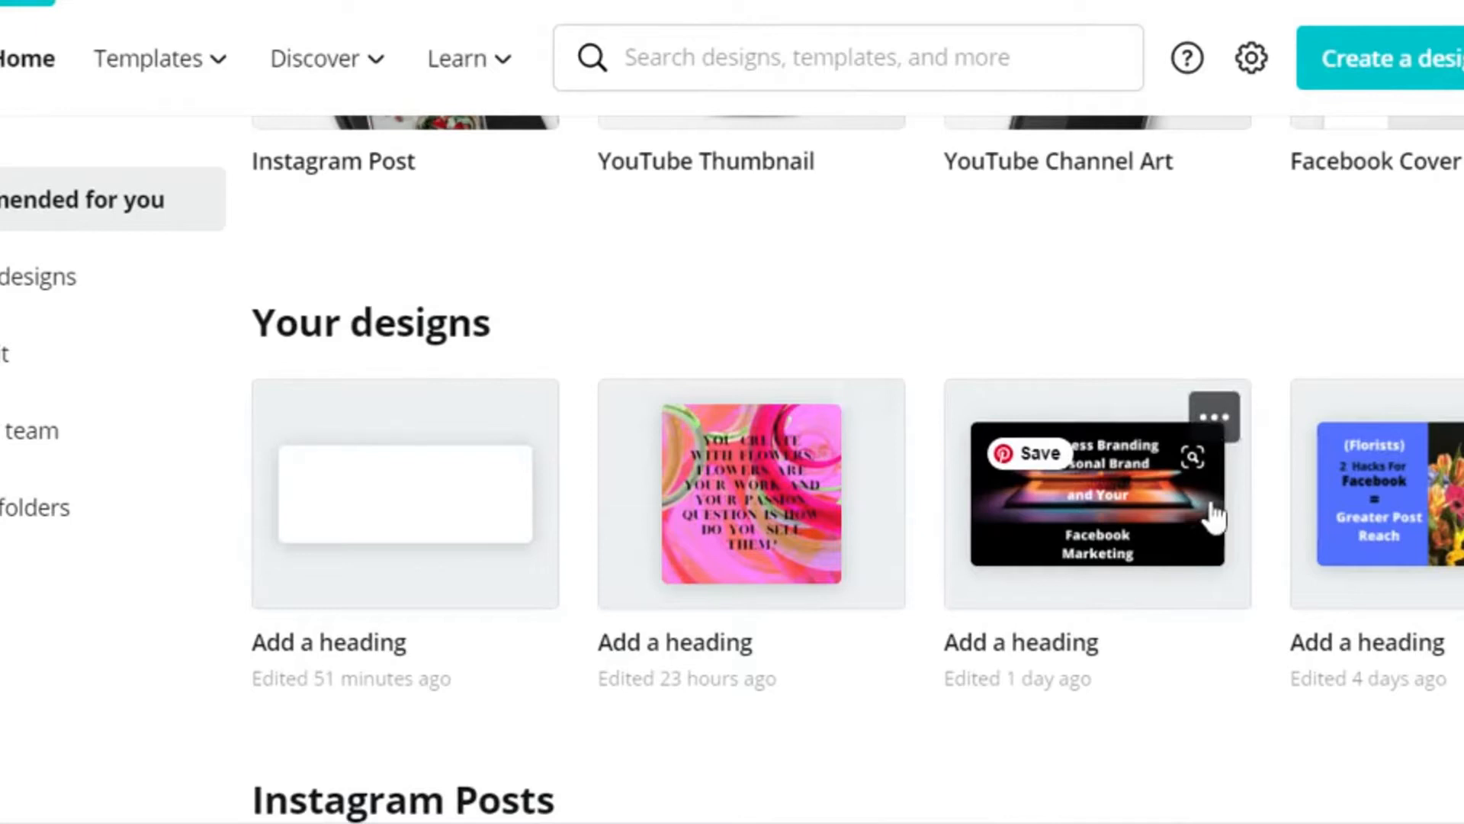
scroll(1212, 522, "up", 4)
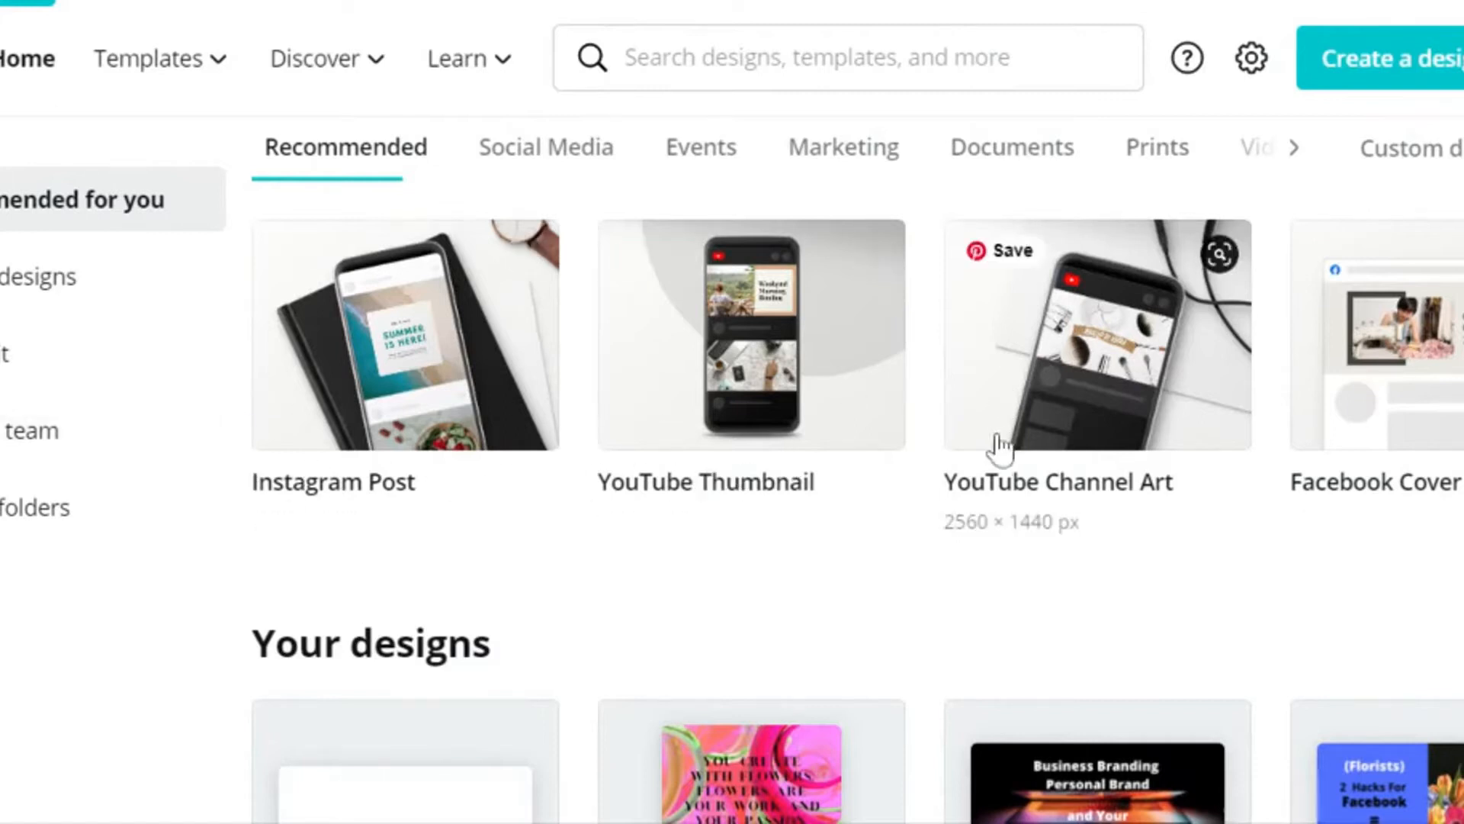
Step: Browse the home page's template categories from Instagram Posts down to Instagram Stories and return to the recommended design types
scroll(939, 373, "down", 1)
scroll(938, 372, "down", 10)
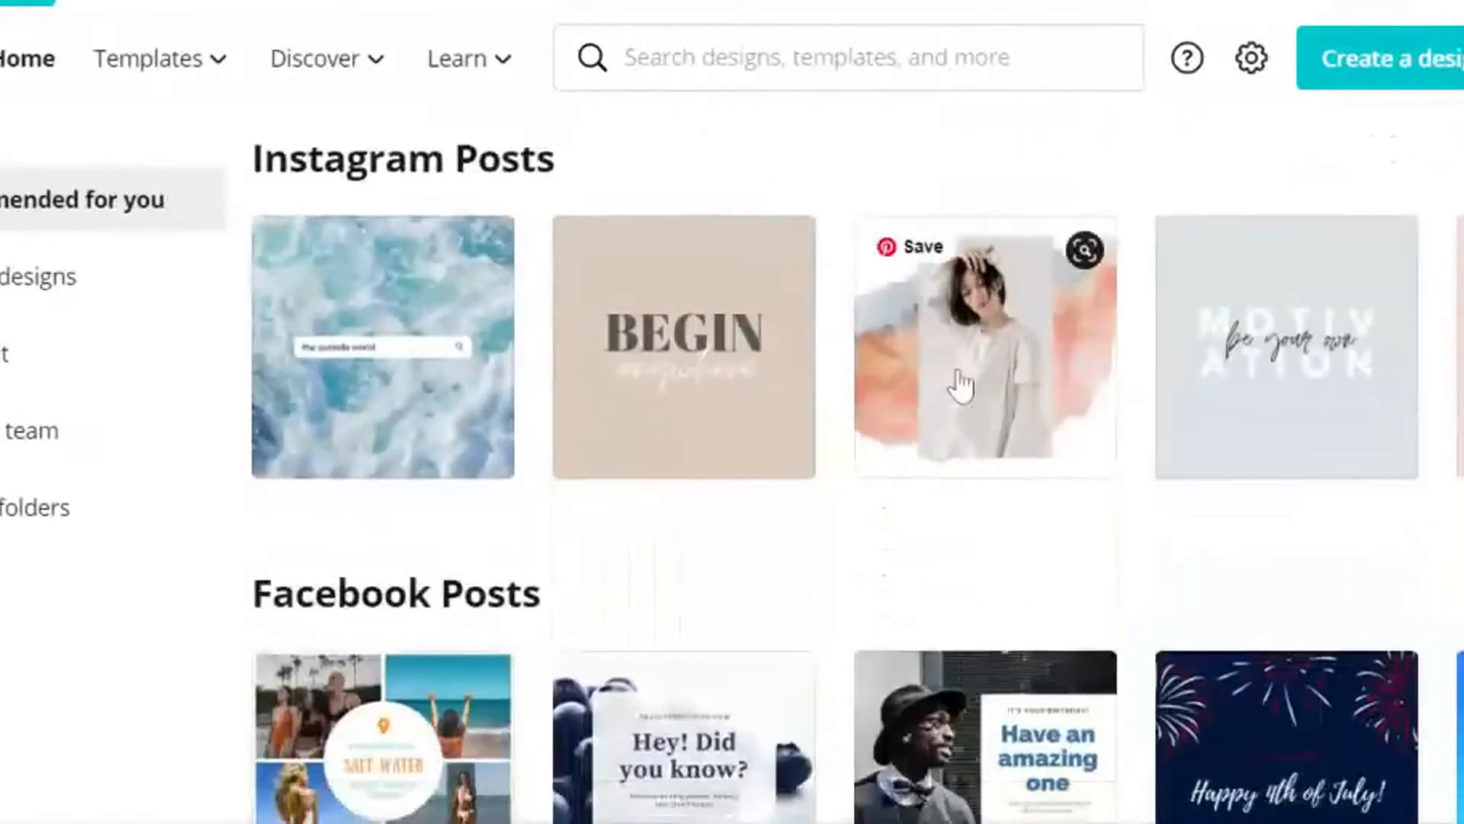
scroll(954, 381, "down", 10)
scroll(968, 366, "down", 3)
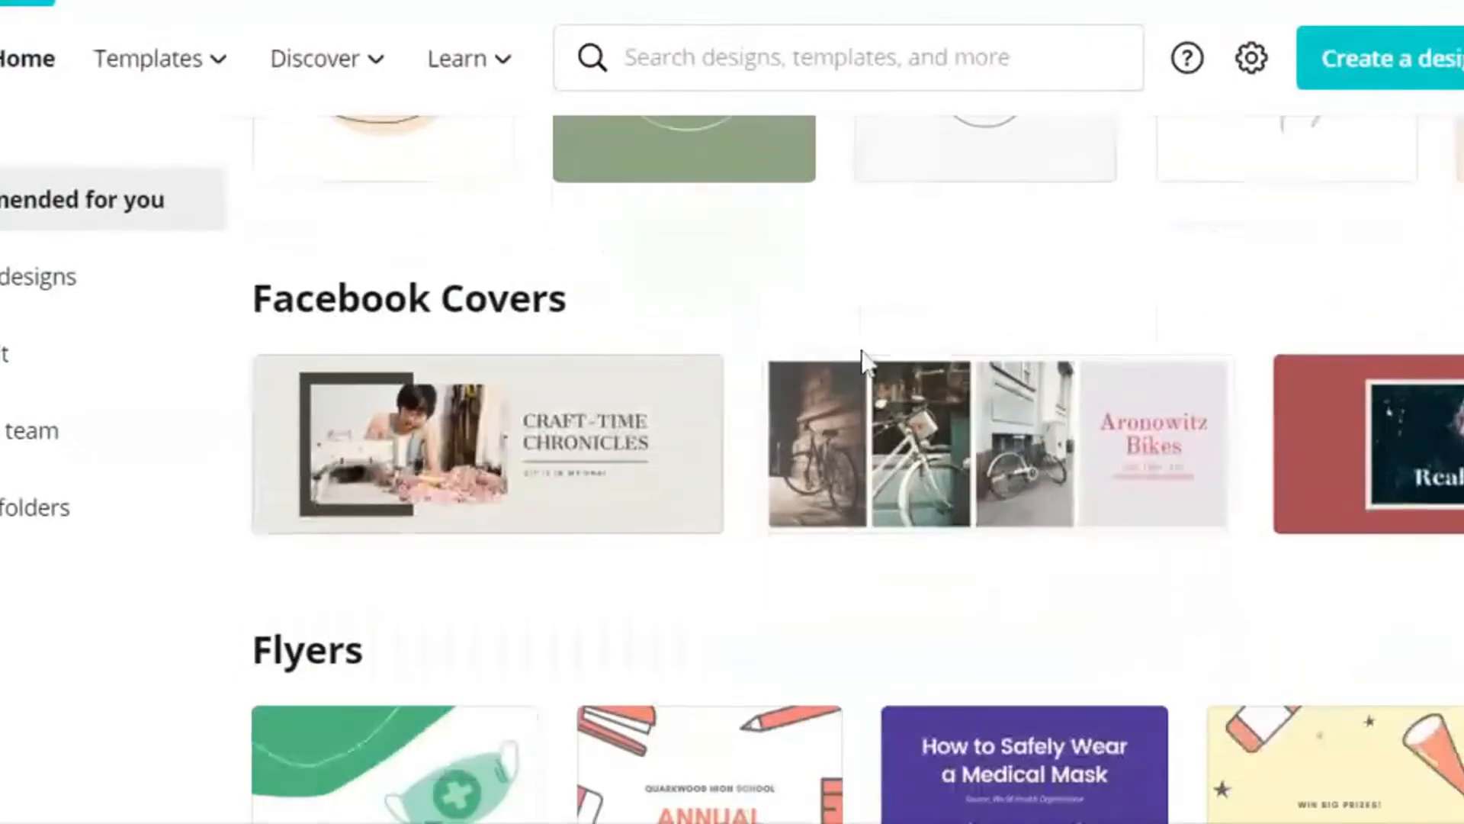
scroll(1270, 247, "up", 2)
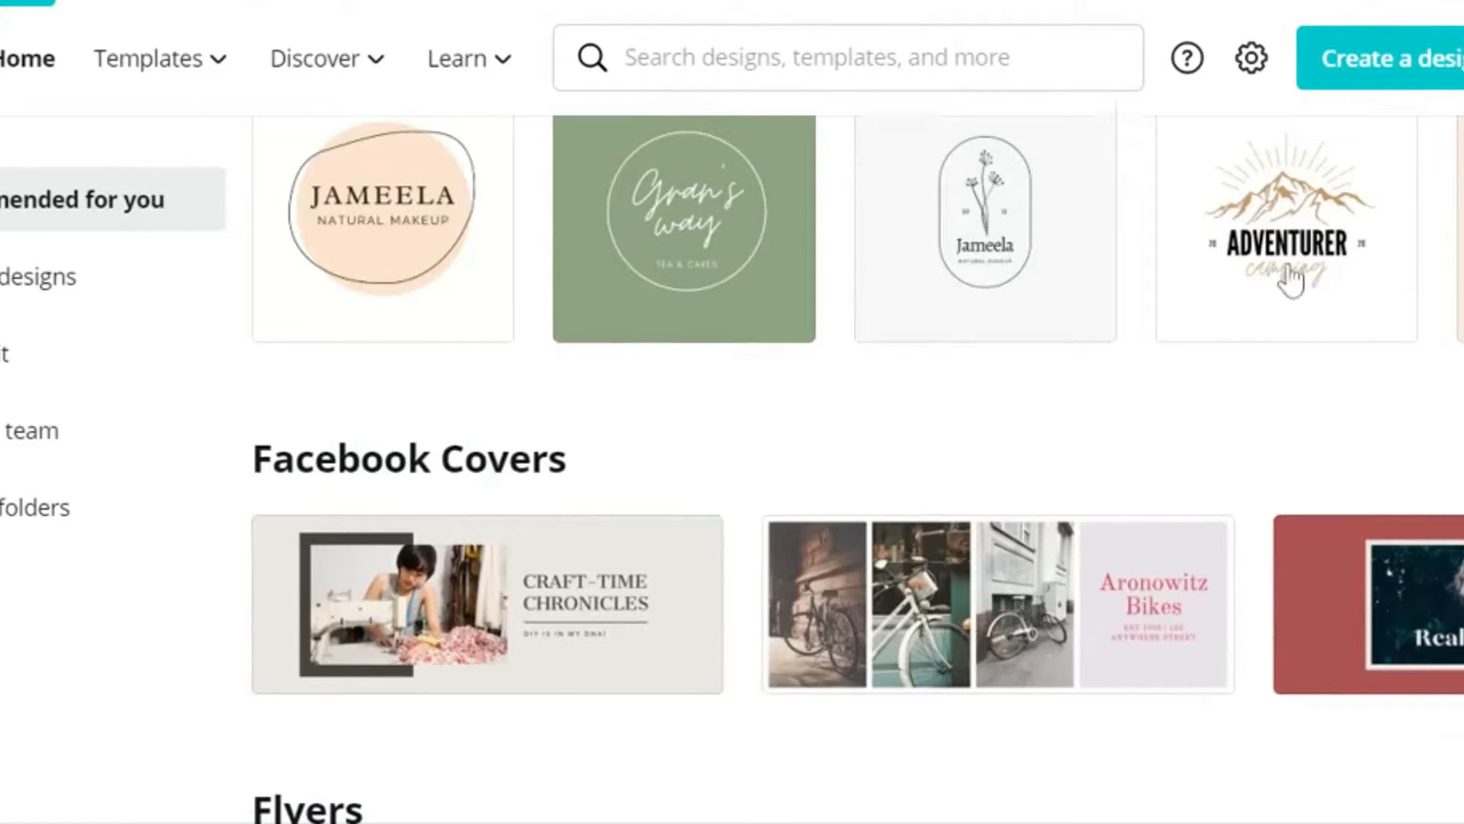
scroll(1086, 334, "down", 1)
scroll(1086, 334, "down", 15)
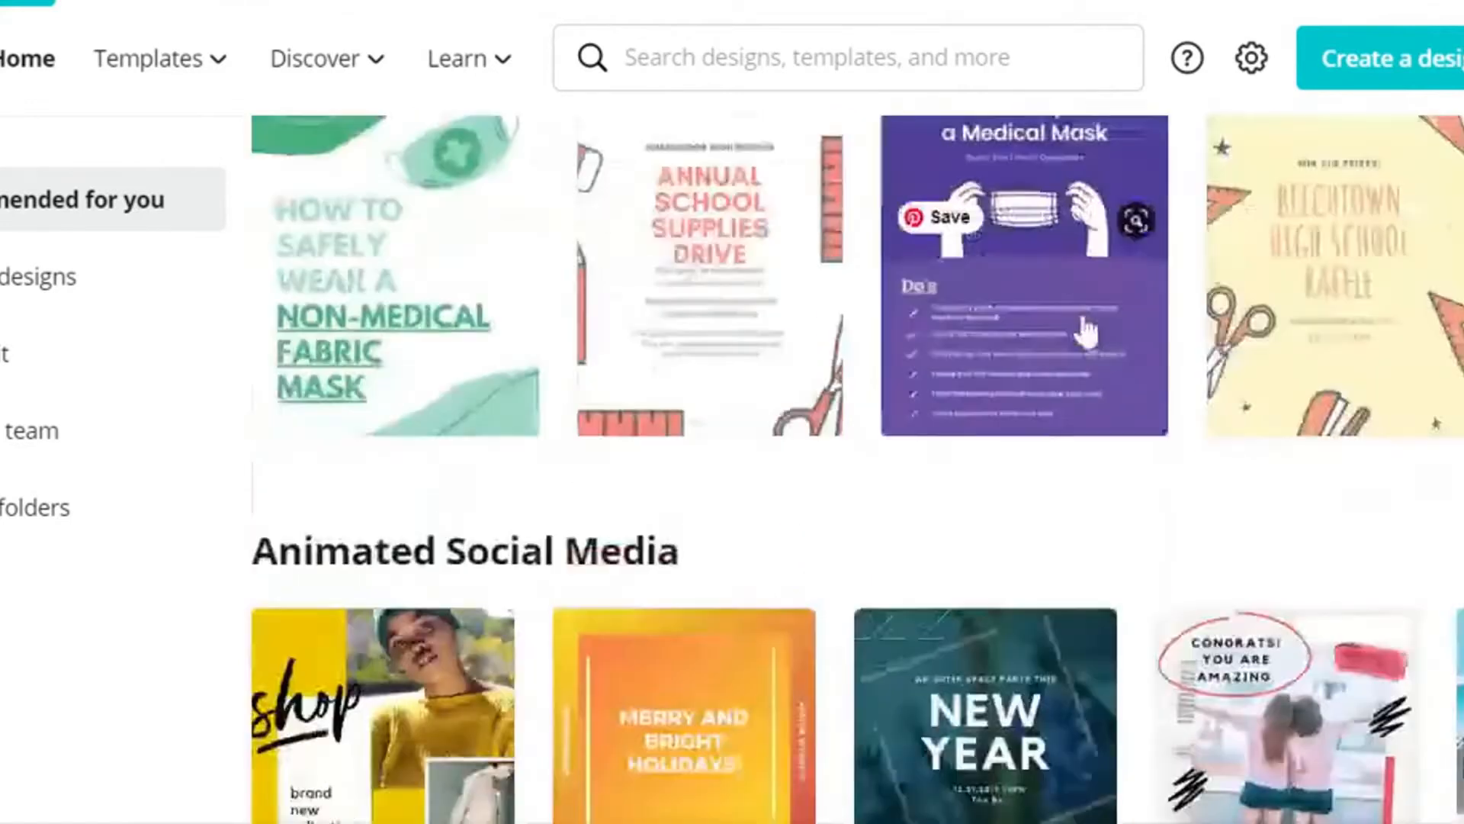
scroll(1088, 324, "down", 15)
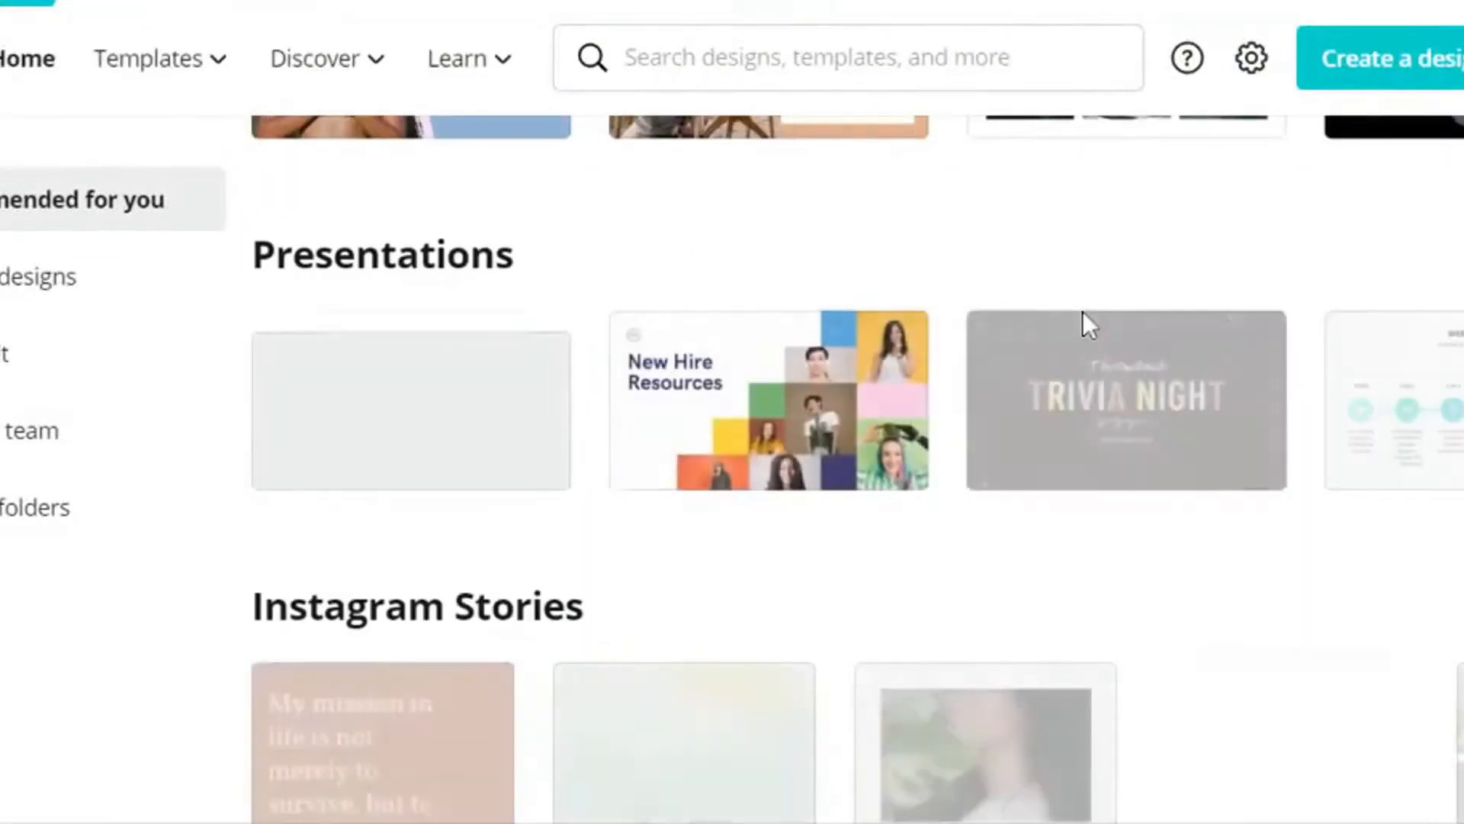
scroll(1086, 324, "down", 5)
scroll(1086, 324, "down", 2)
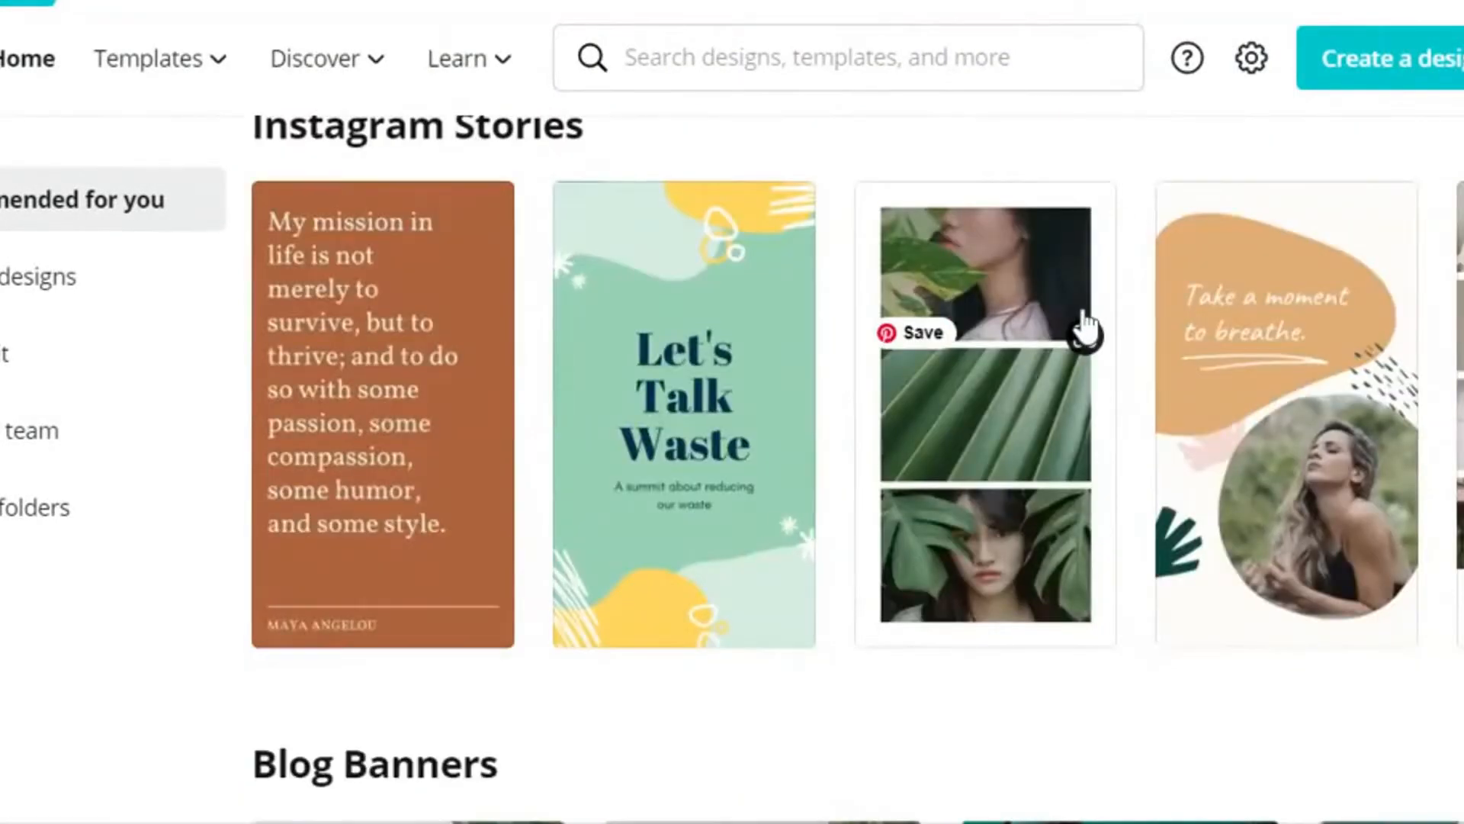
scroll(1087, 324, "up", 15)
scroll(1087, 321, "up", 12)
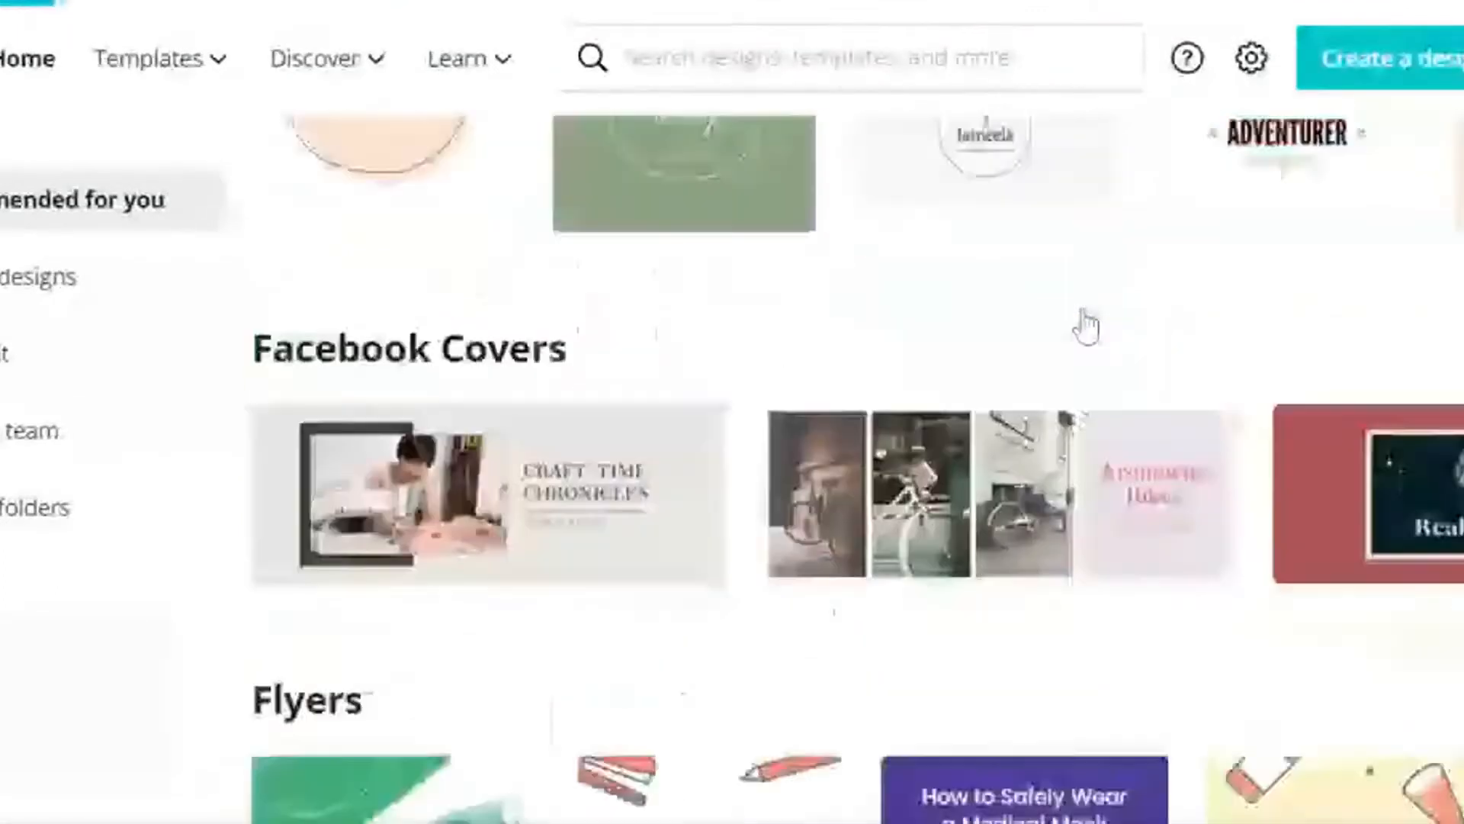
scroll(1083, 322, "up", 10)
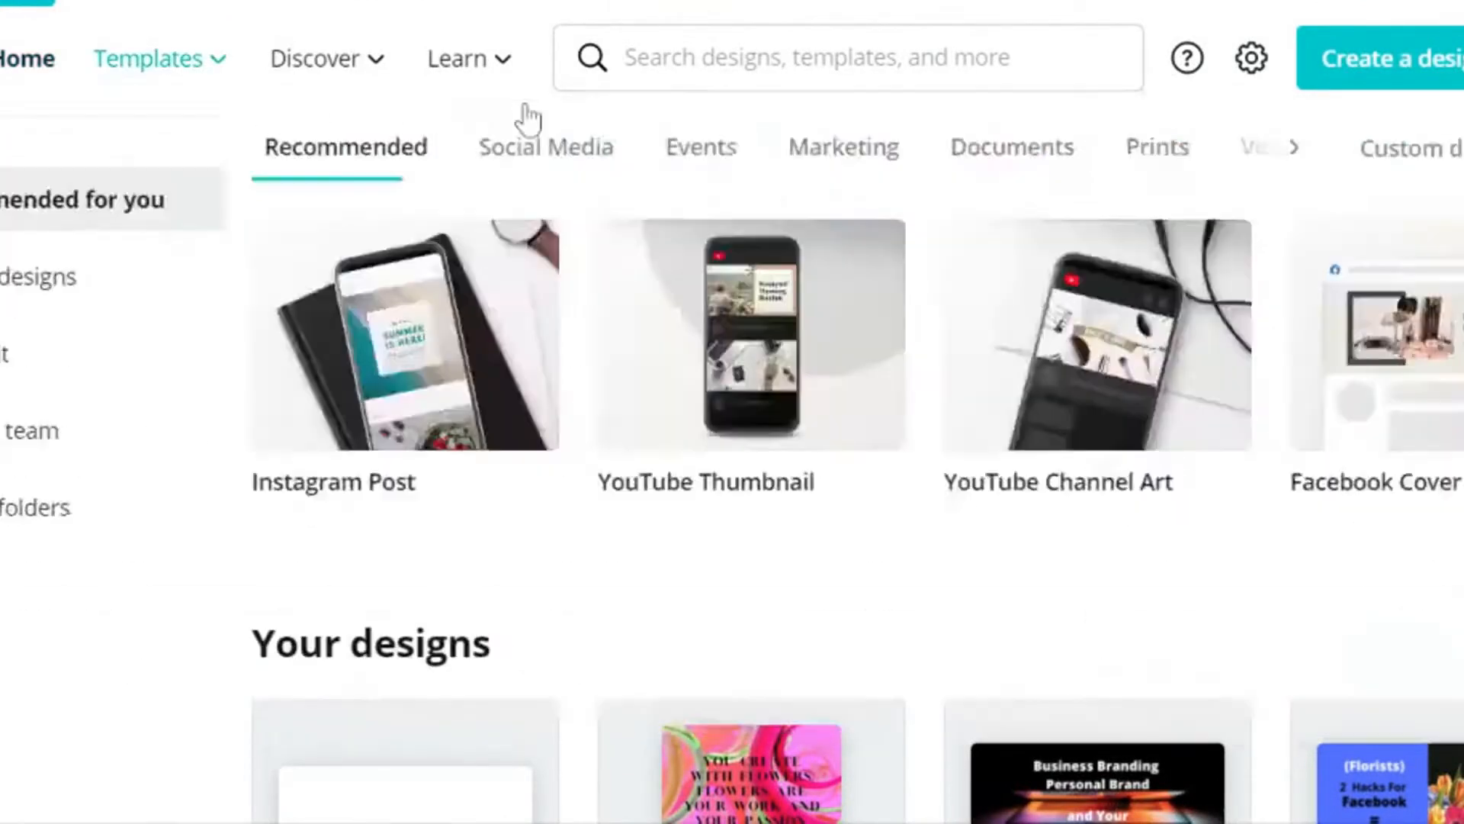
Step: Look over the template and discovery categories and open the Facebook Cover templates
mouse_move(520, 106)
mouse_move(217, 80)
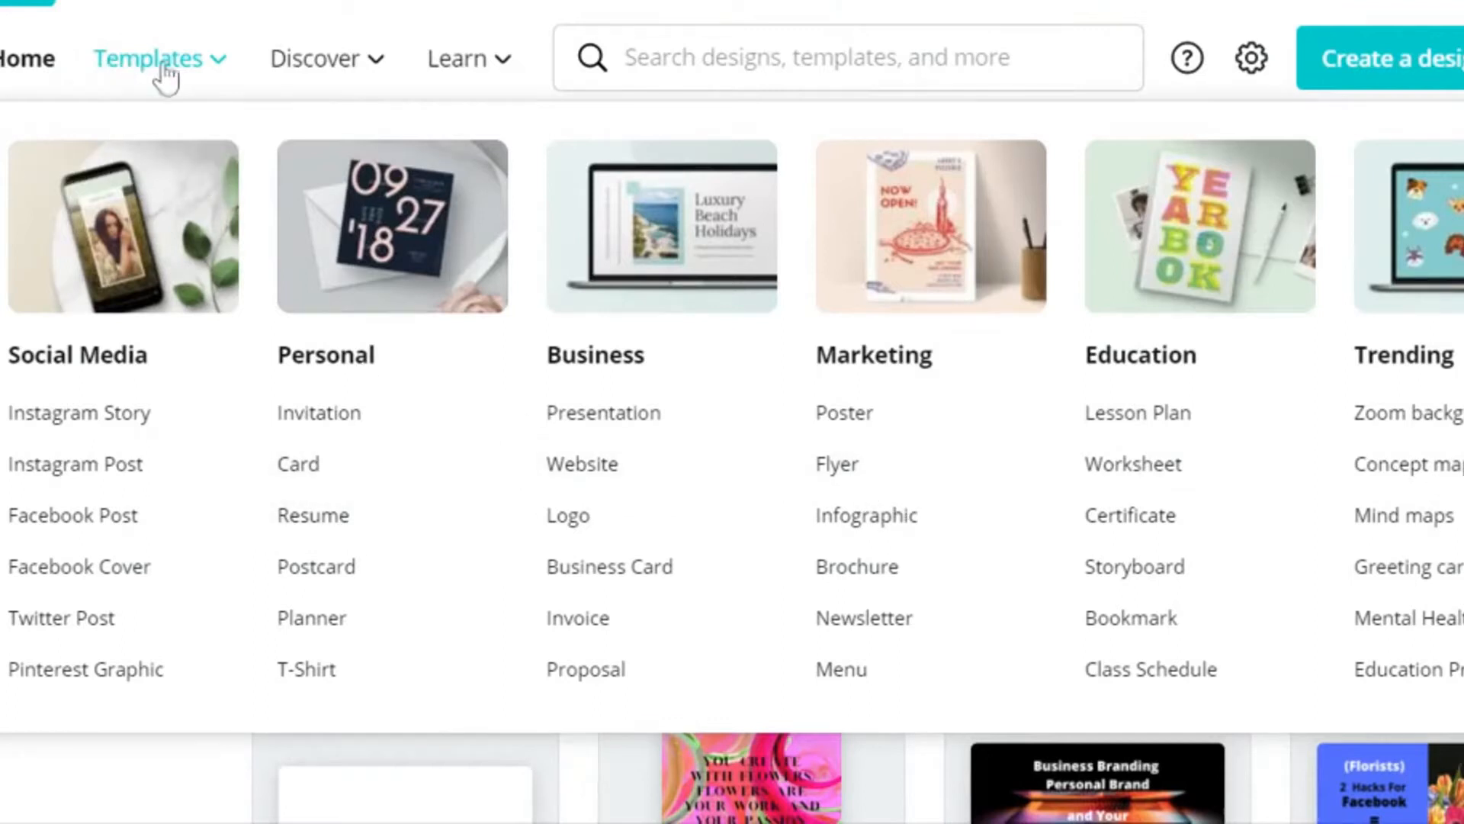
mouse_move(326, 77)
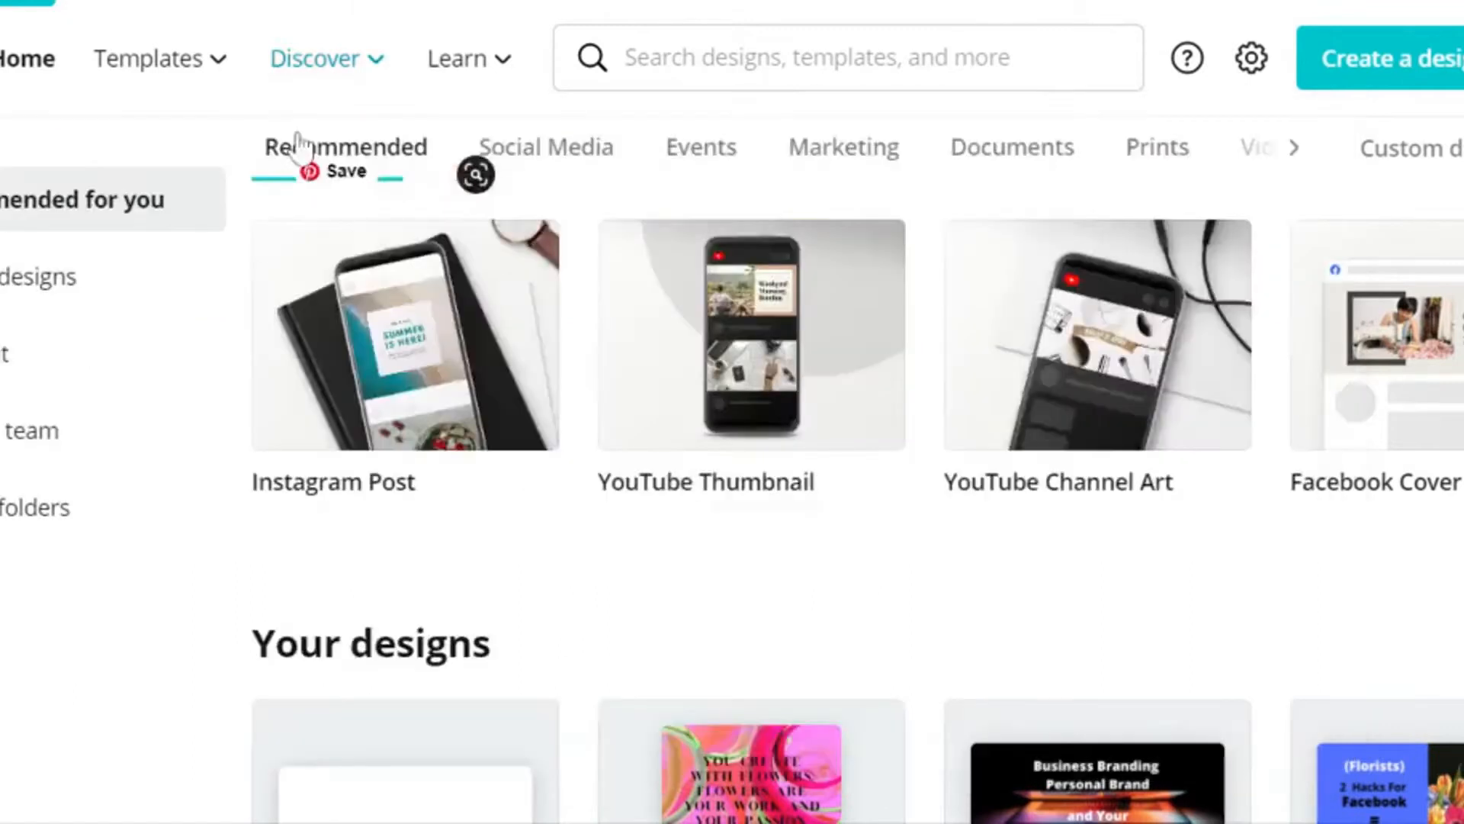
mouse_move(214, 68)
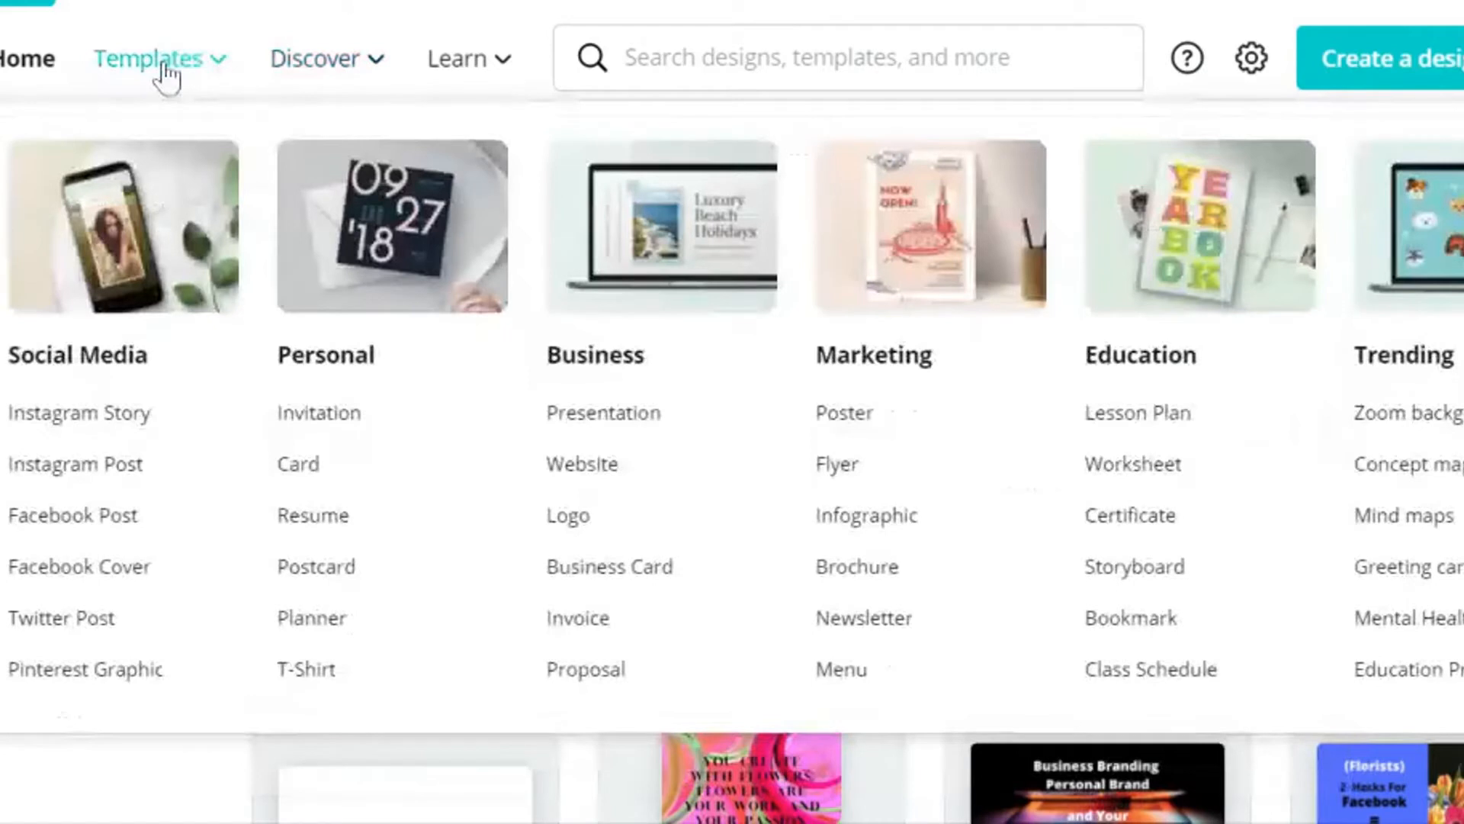
left_click(70, 578)
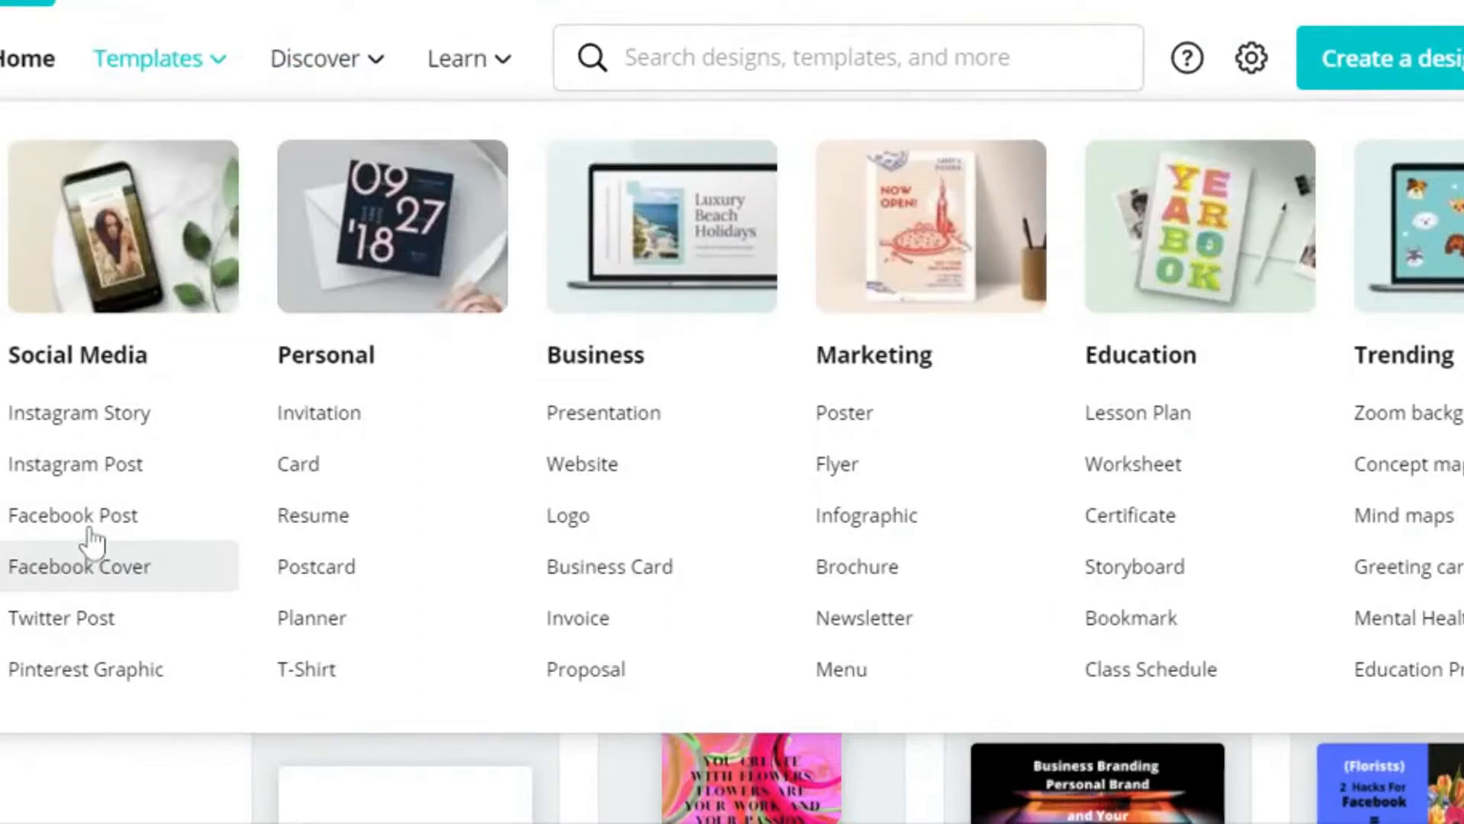
left_click(89, 543)
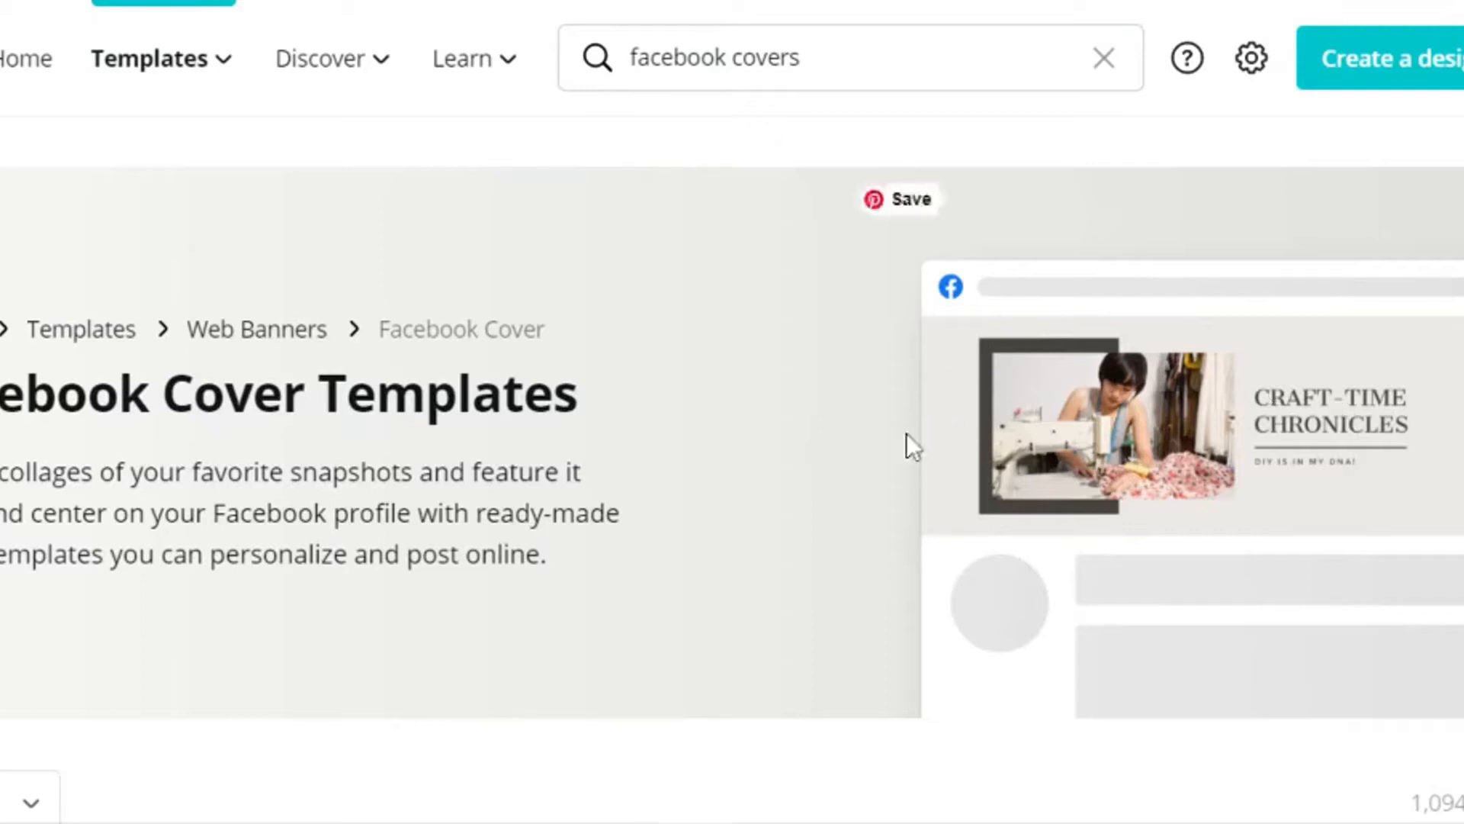
Step: Browse the ready-made Facebook Cover templates to examine the available layouts
scroll(701, 368, "down", 4)
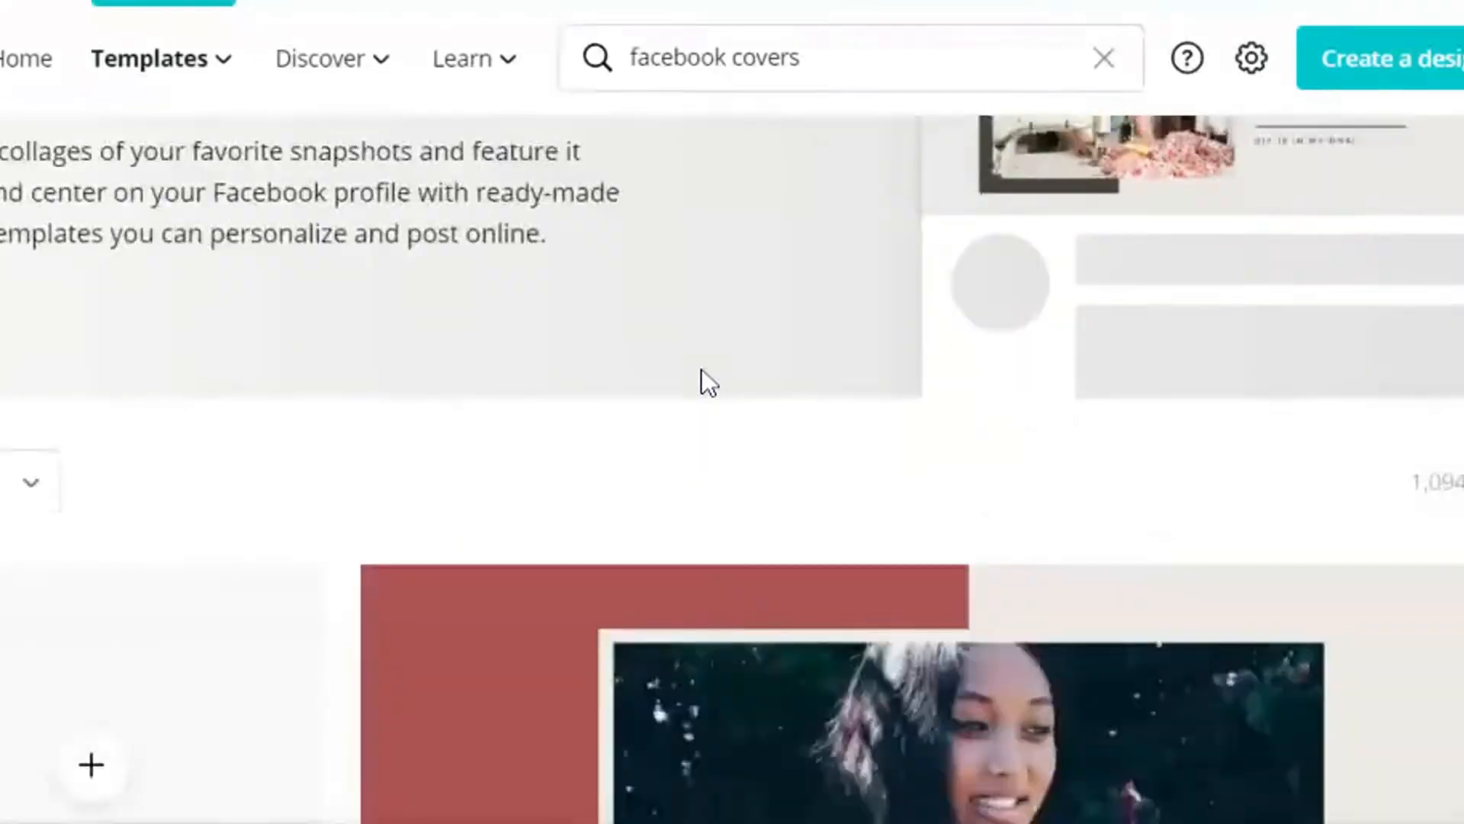
scroll(700, 370, "down", 2)
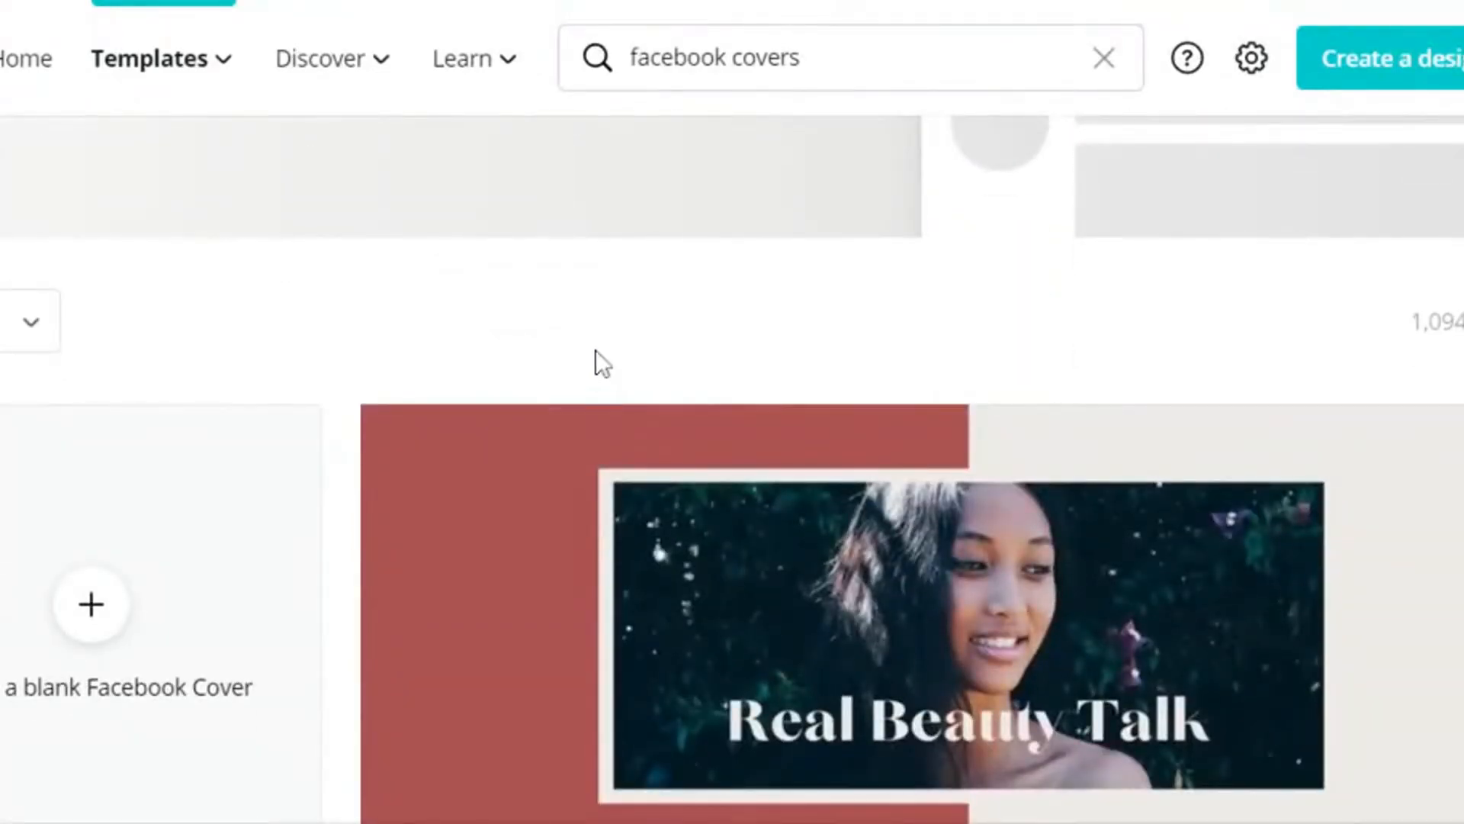
scroll(602, 364, "down", 10)
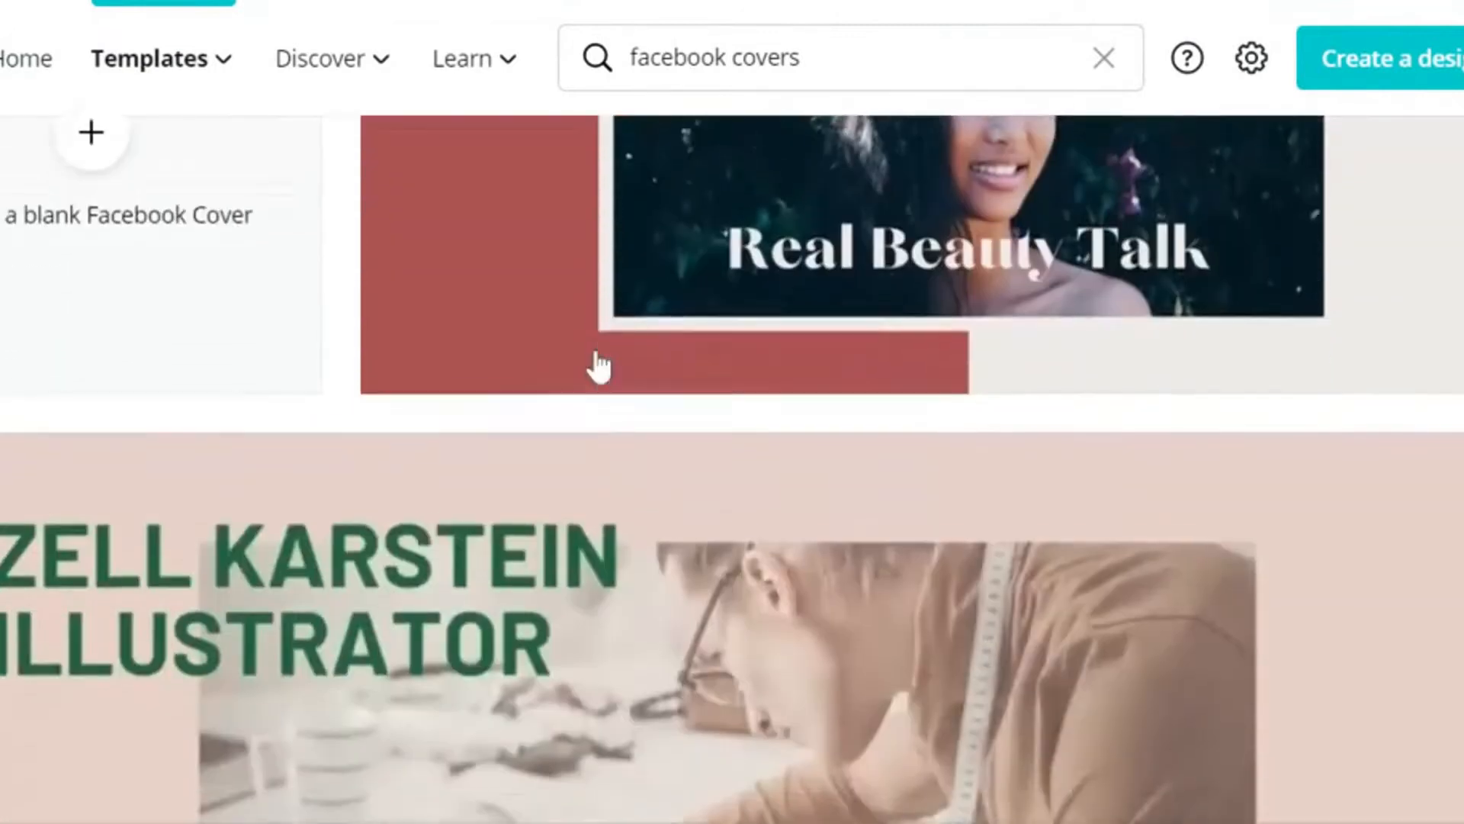
scroll(598, 366, "down", 15)
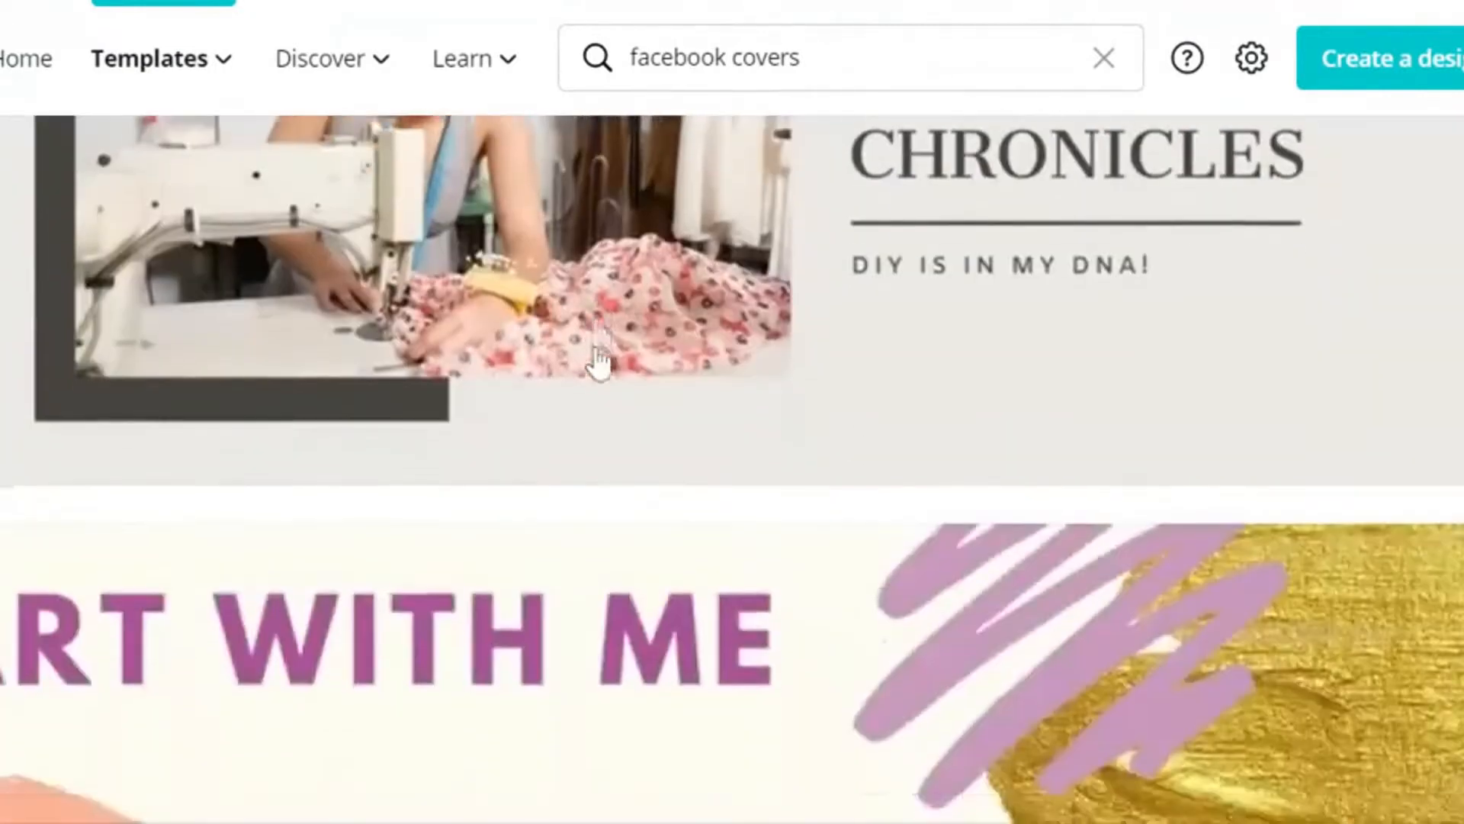
scroll(599, 364, "down", 12)
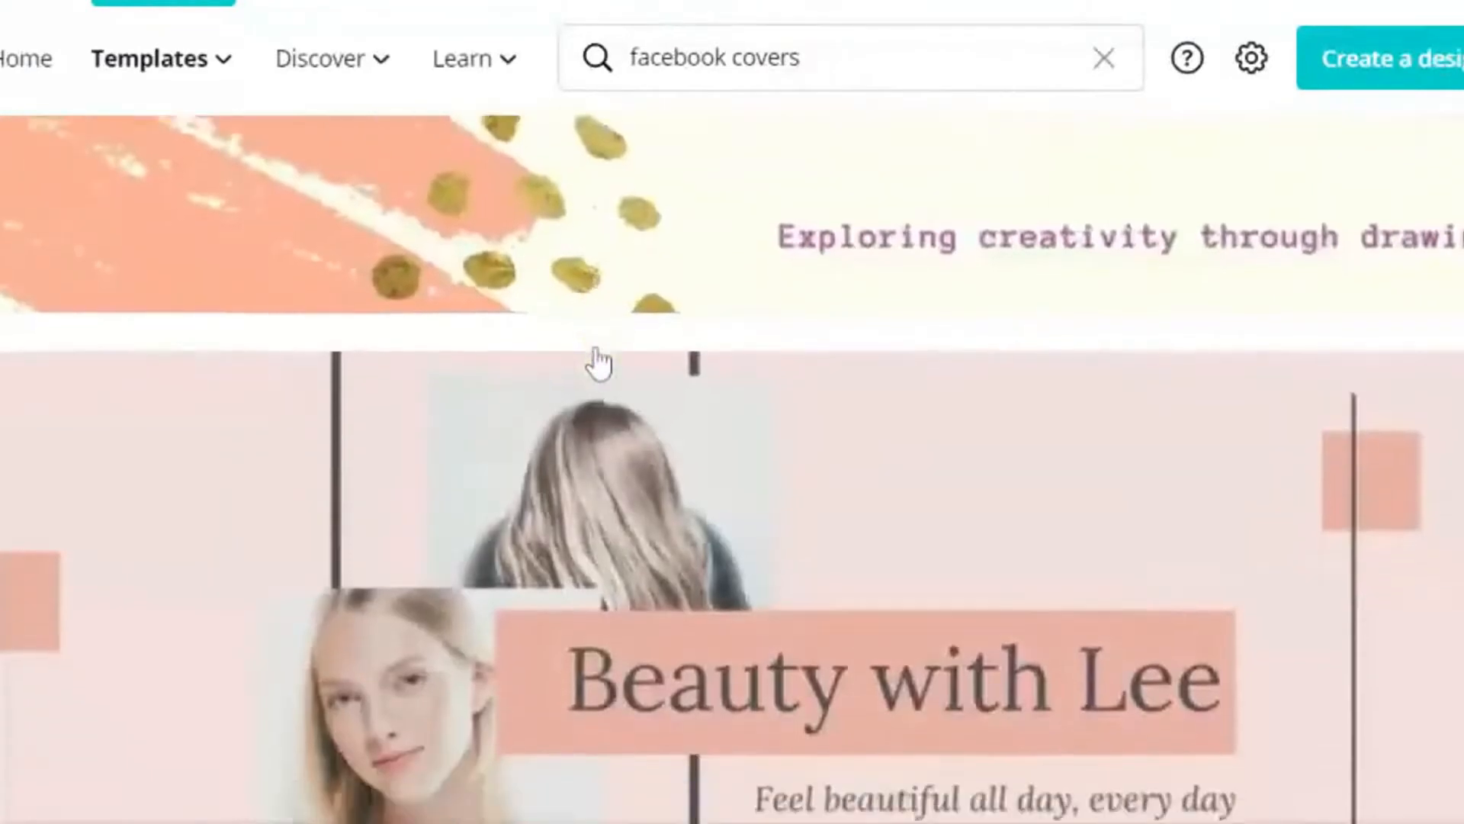
scroll(599, 363, "down", 12)
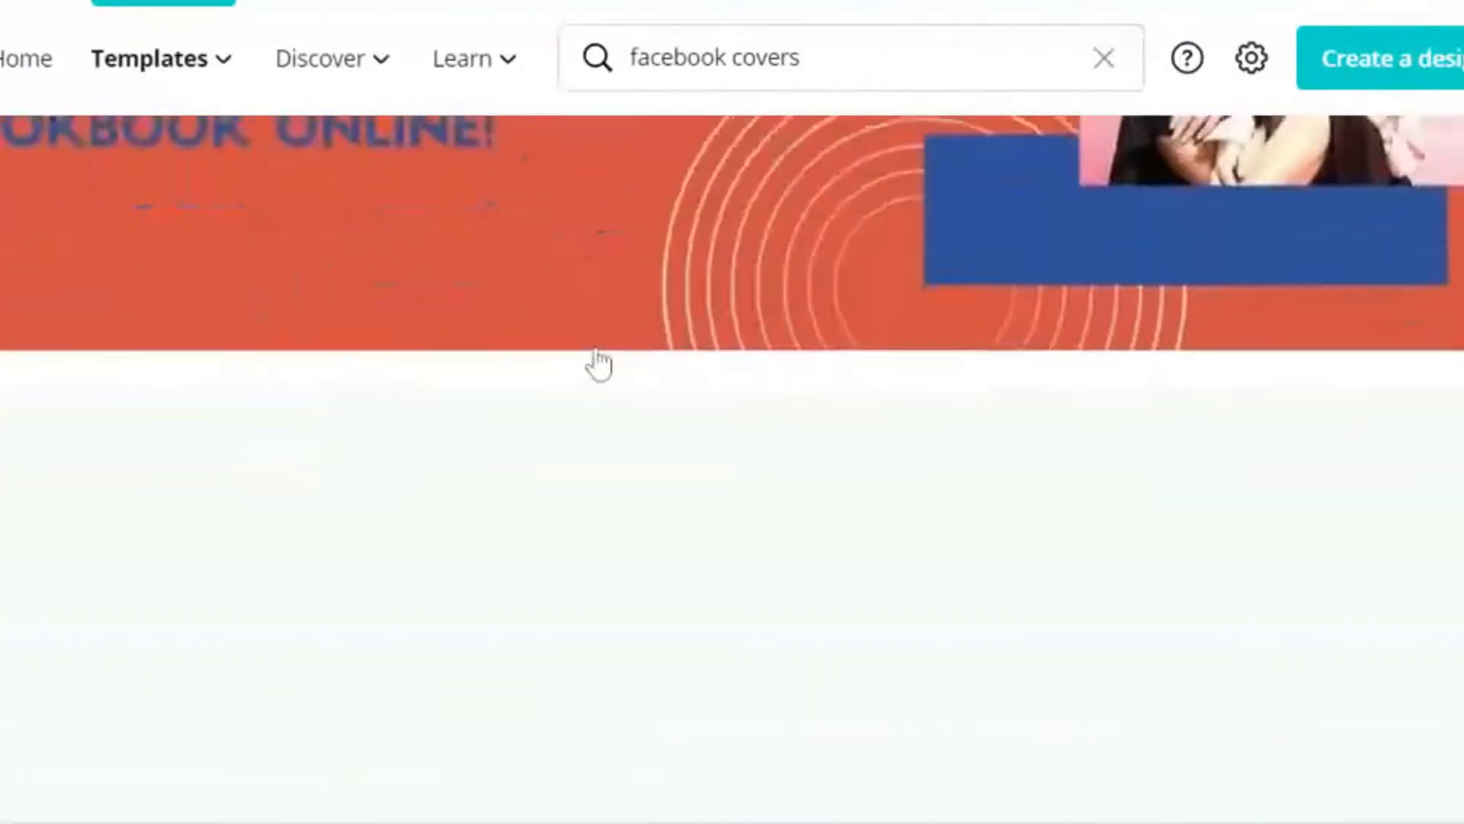
scroll(600, 348, "down", 3)
scroll(601, 356, "down", 8)
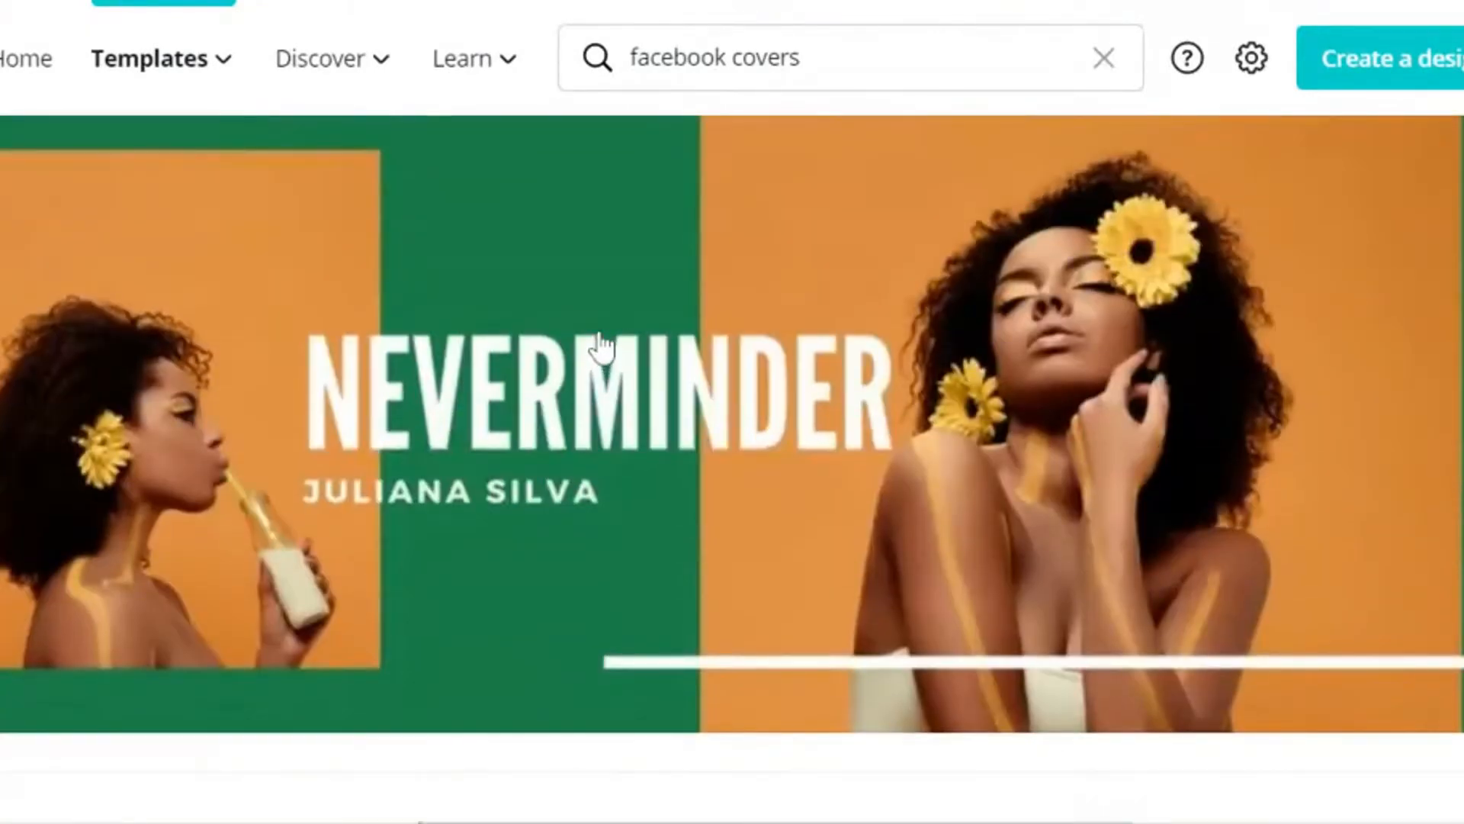
scroll(599, 348, "down", 2)
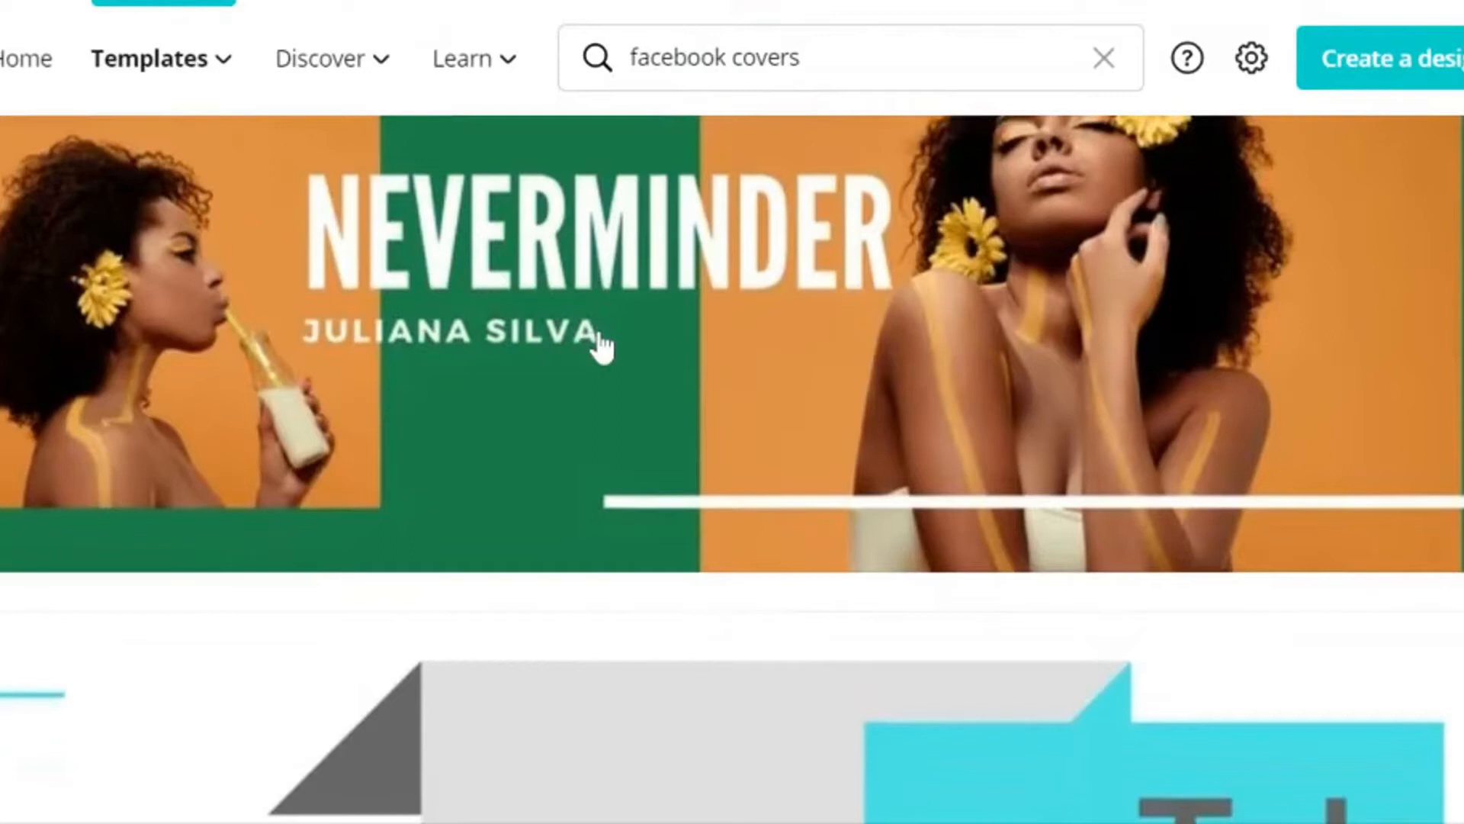
scroll(601, 347, "down", 6)
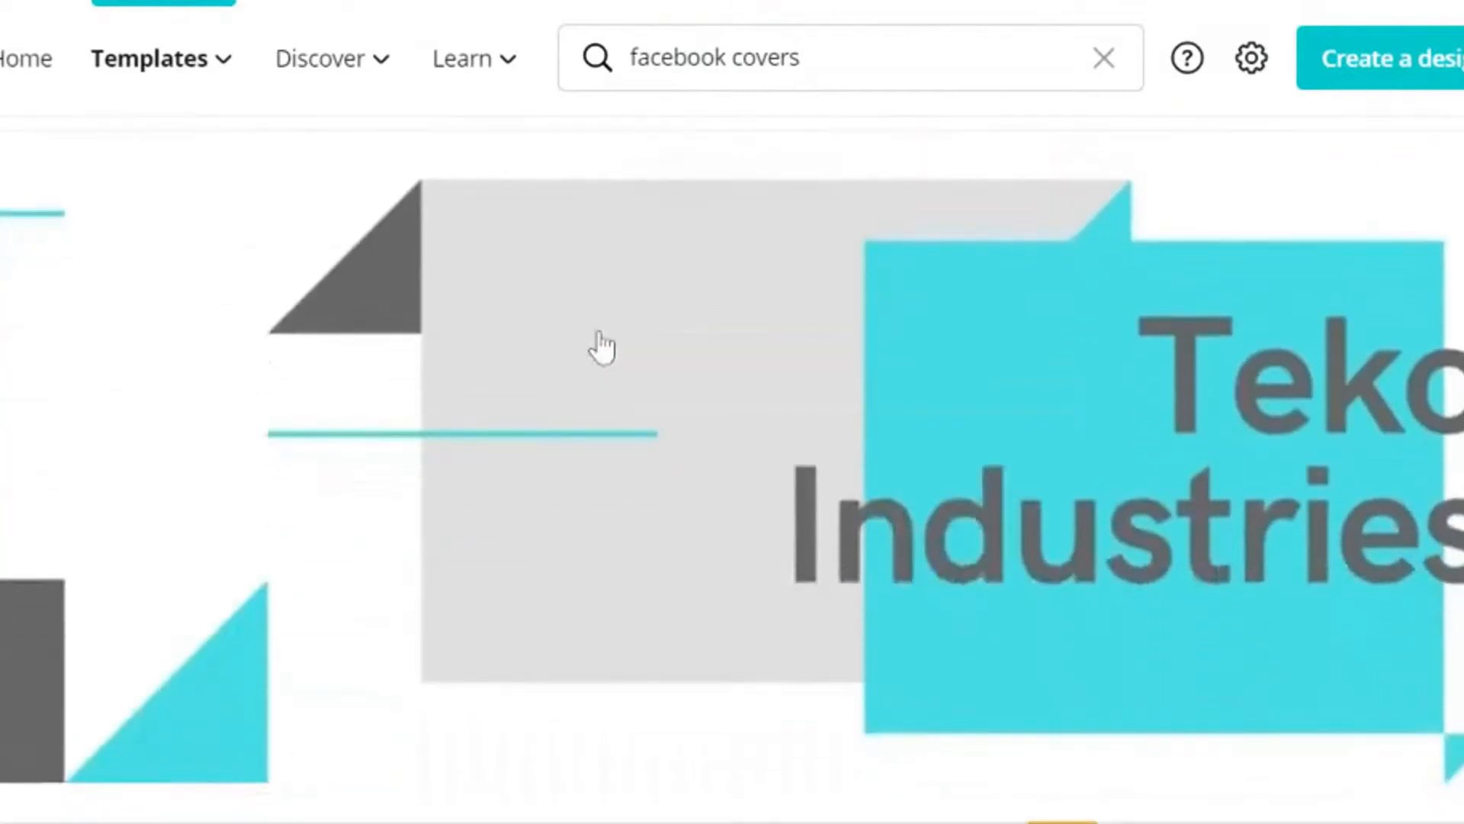
Step: Return to the start of the Facebook Cover templates and create a blank Facebook Cover
scroll(630, 375, "up", 10)
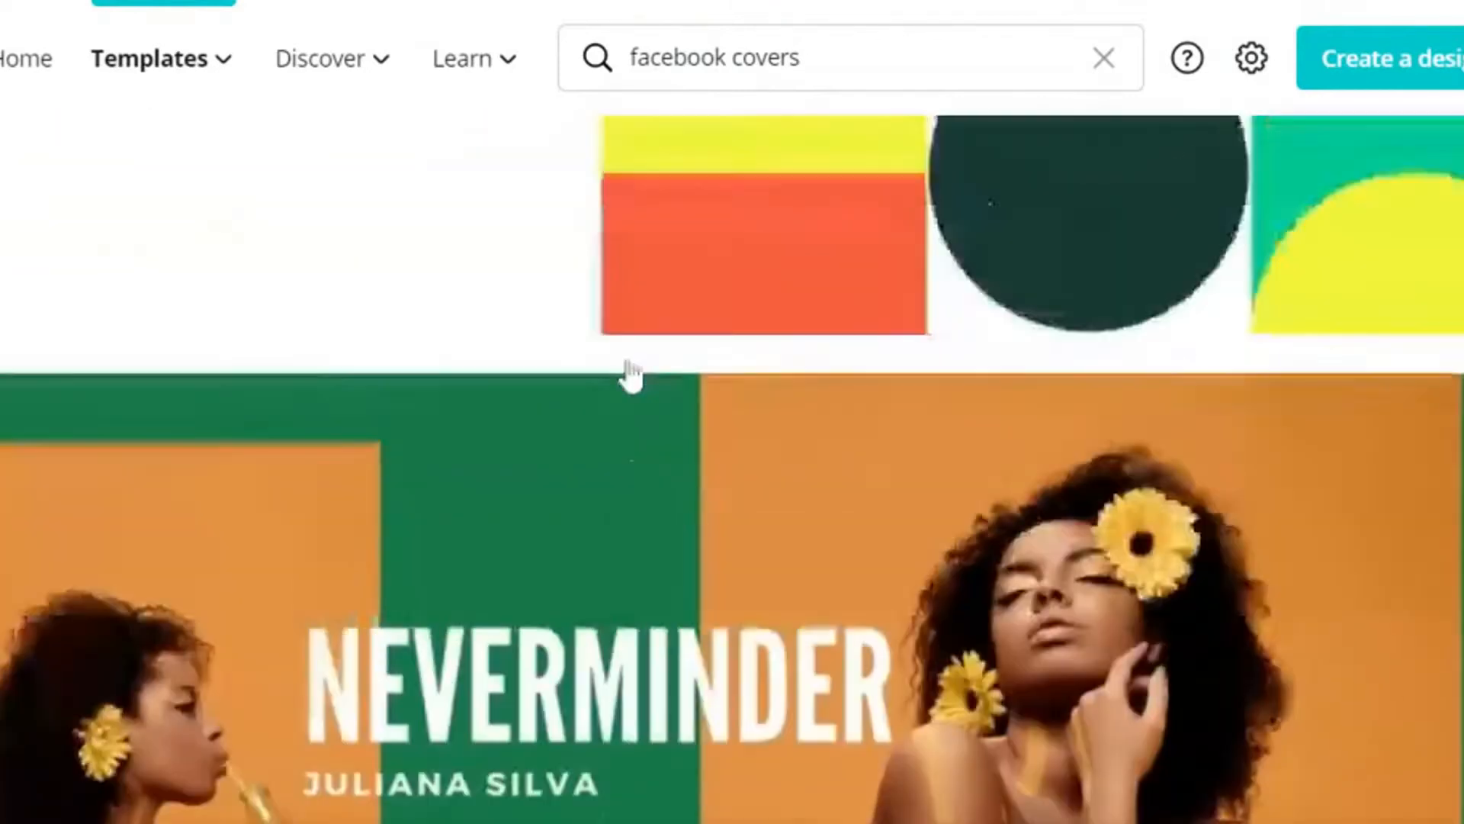
scroll(630, 375, "up", 20)
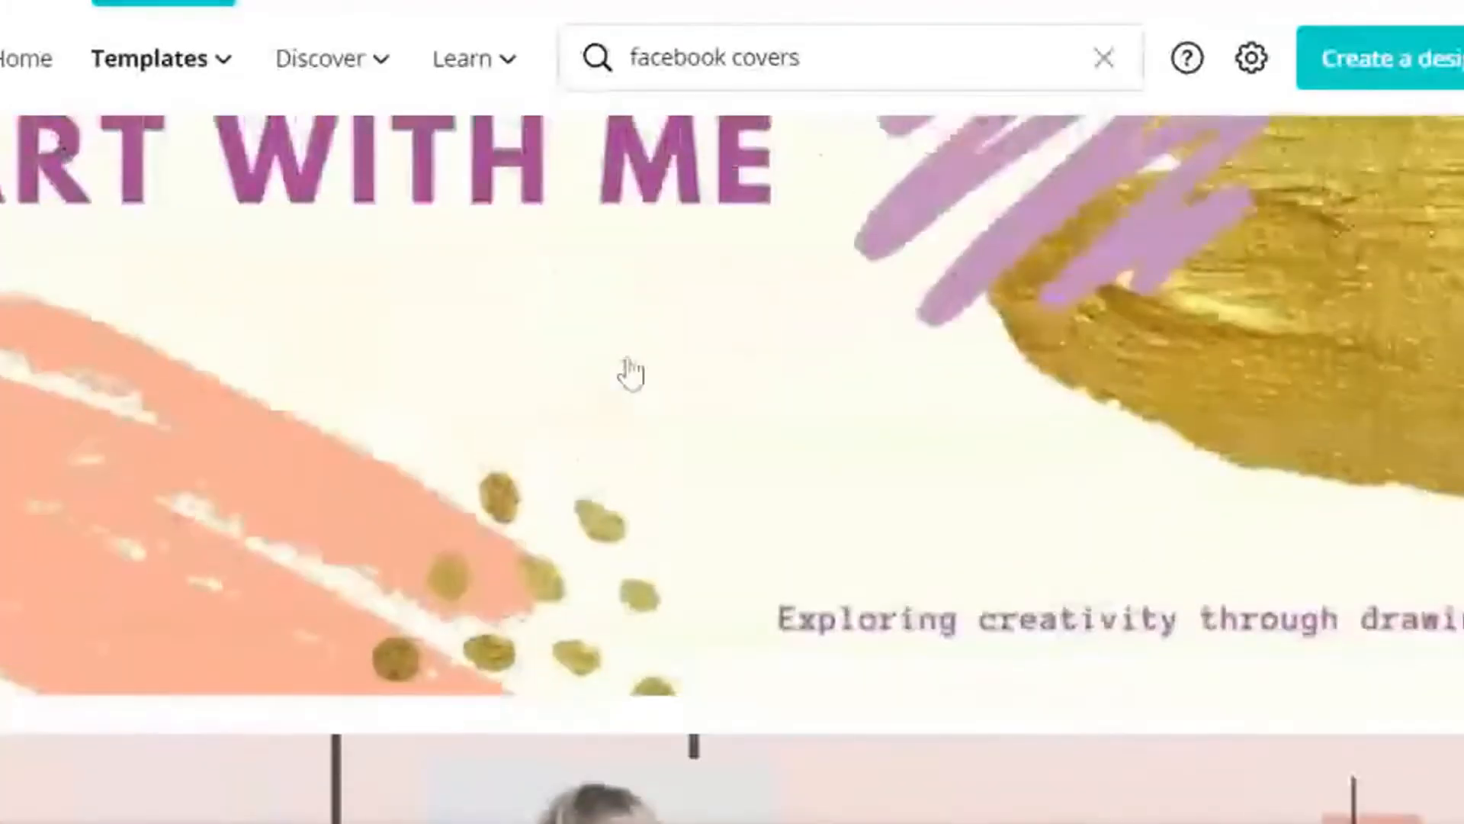
scroll(630, 375, "up", 15)
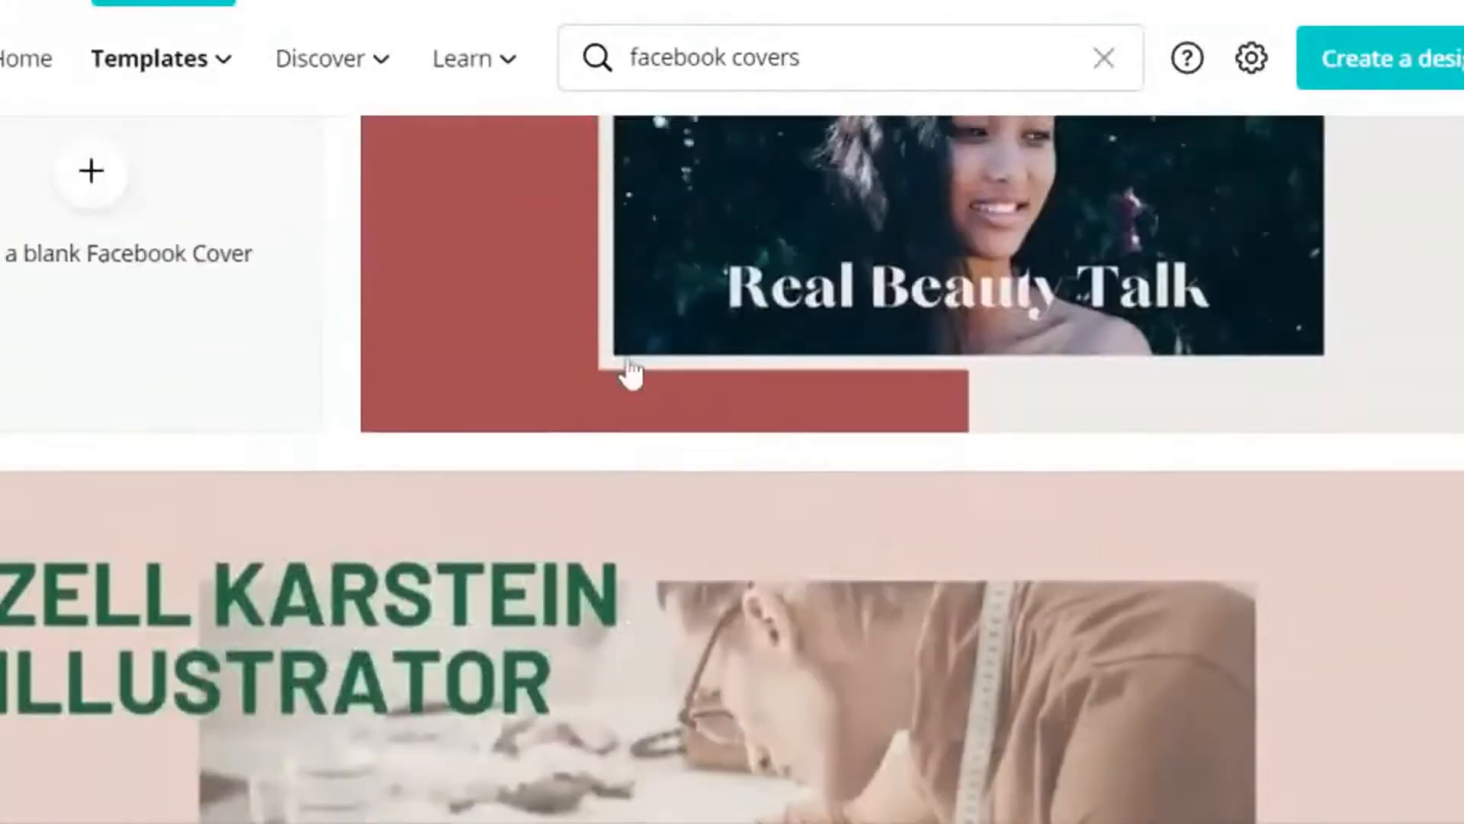
scroll(630, 375, "up", 8)
scroll(632, 370, "down", 6)
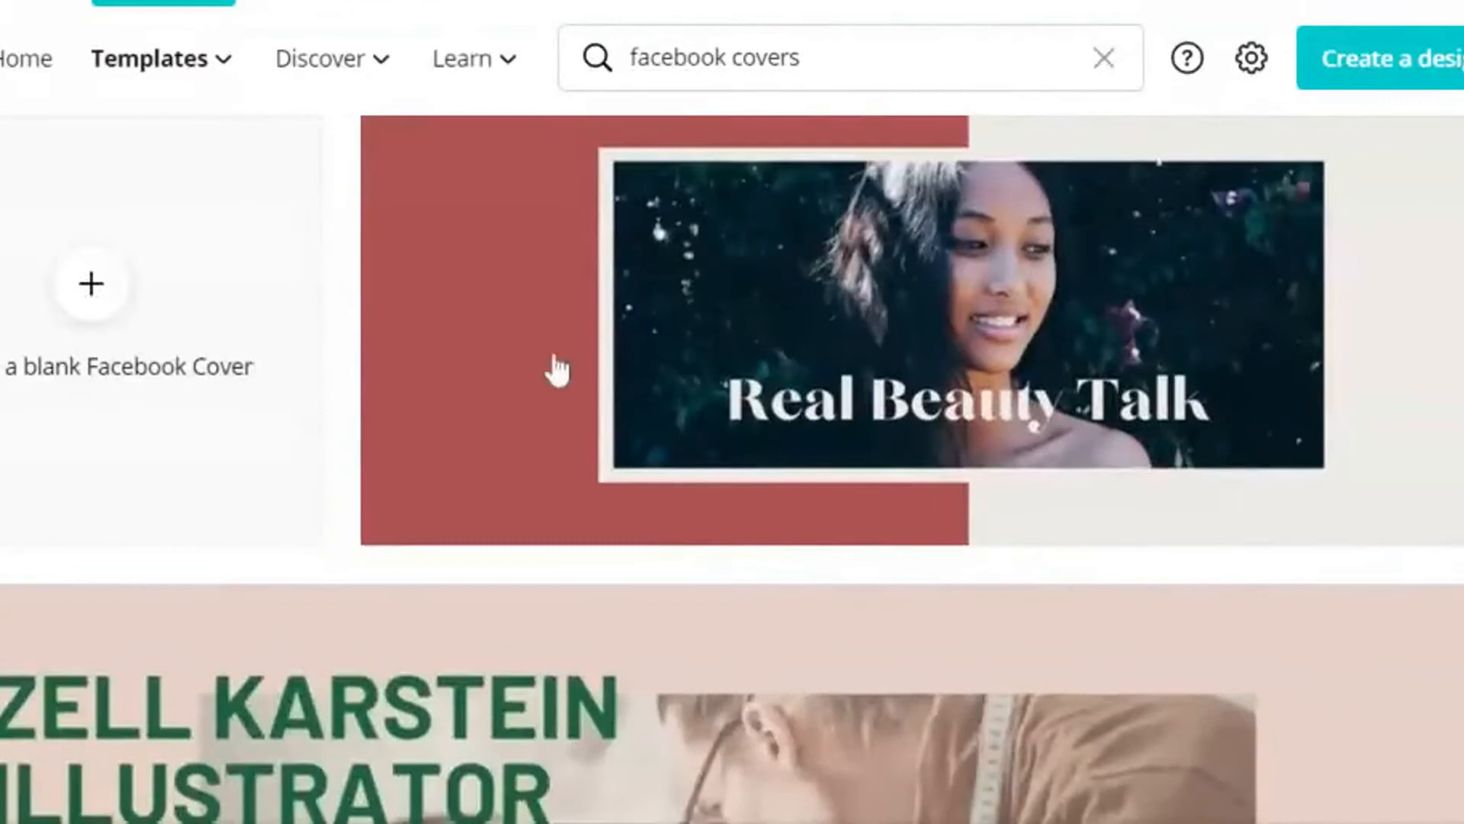
left_click(88, 324)
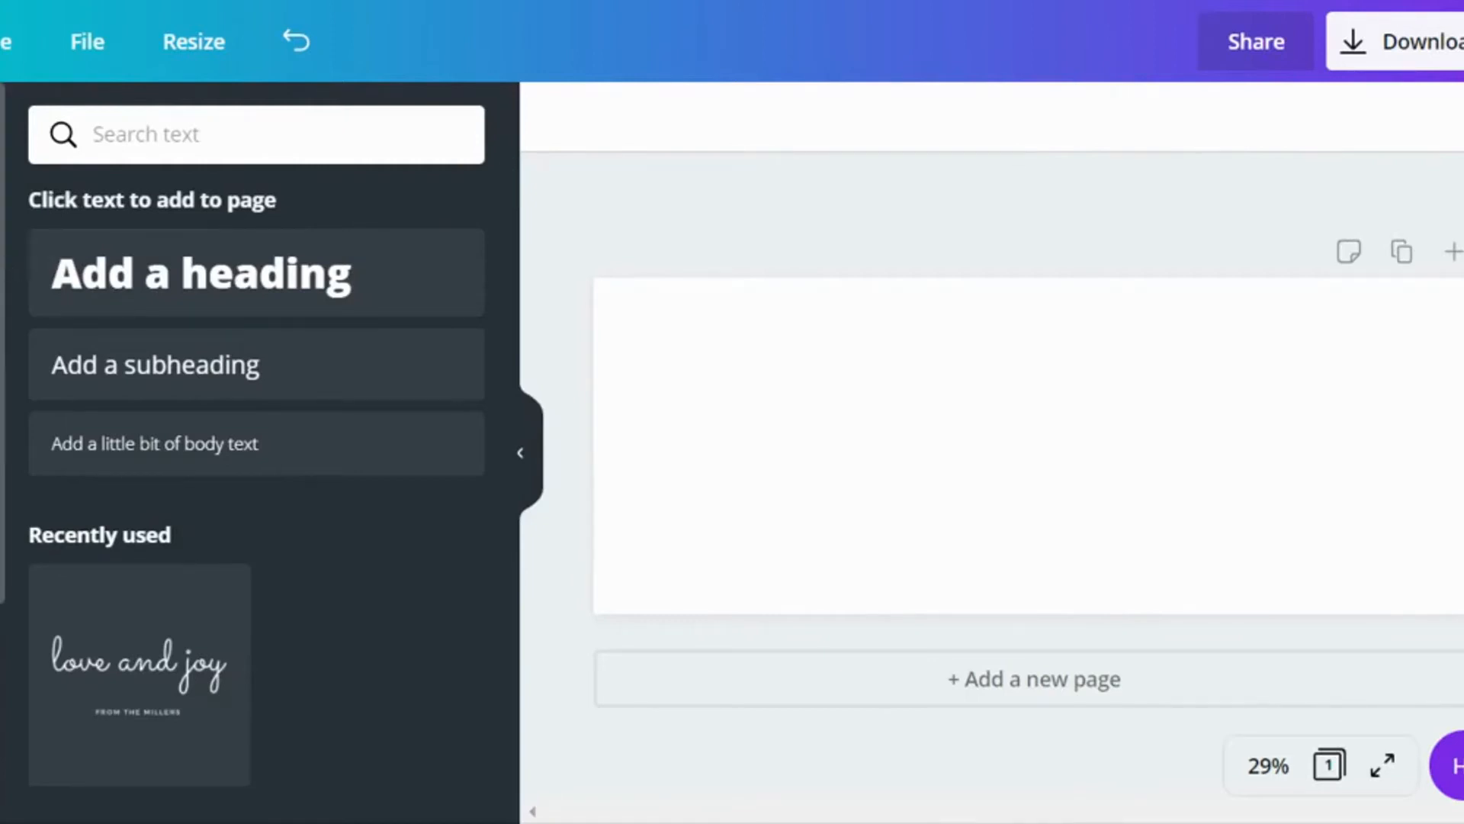
Step: Add the uploaded photo of the yellow flower arrangement to the blank cover page
left_click(2, 240)
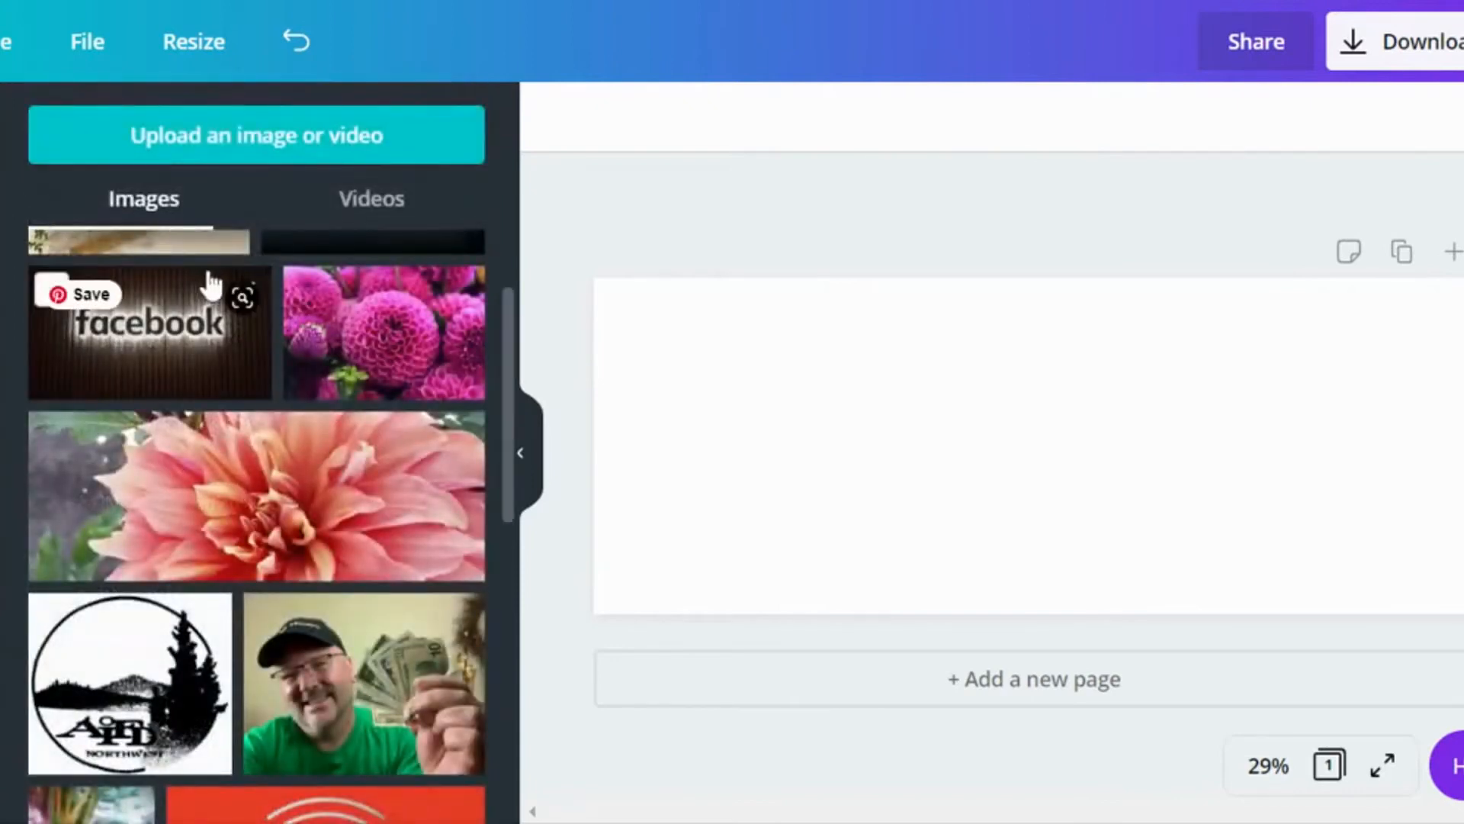
scroll(213, 284, "up", 2)
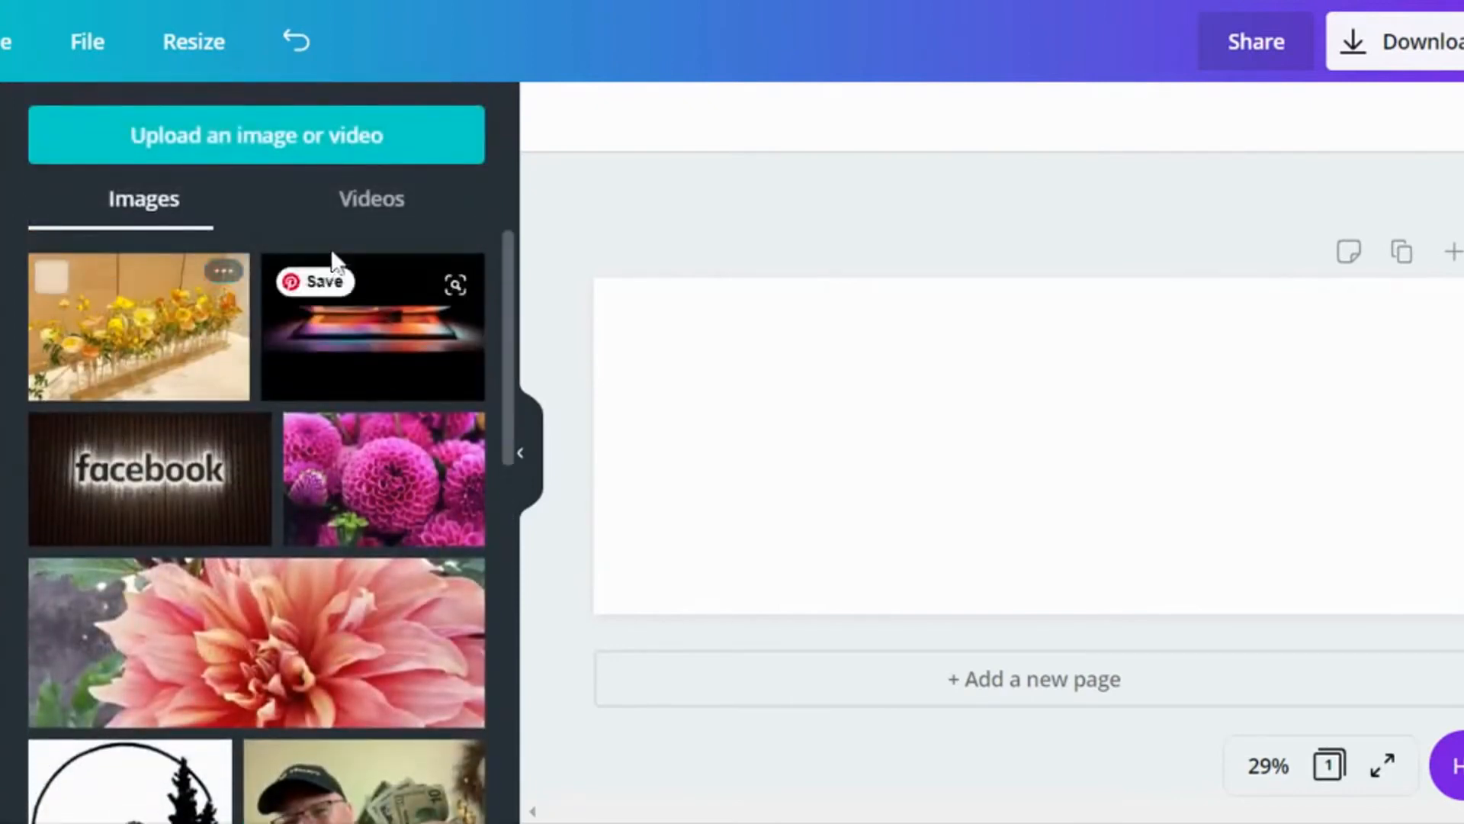
left_click(161, 352)
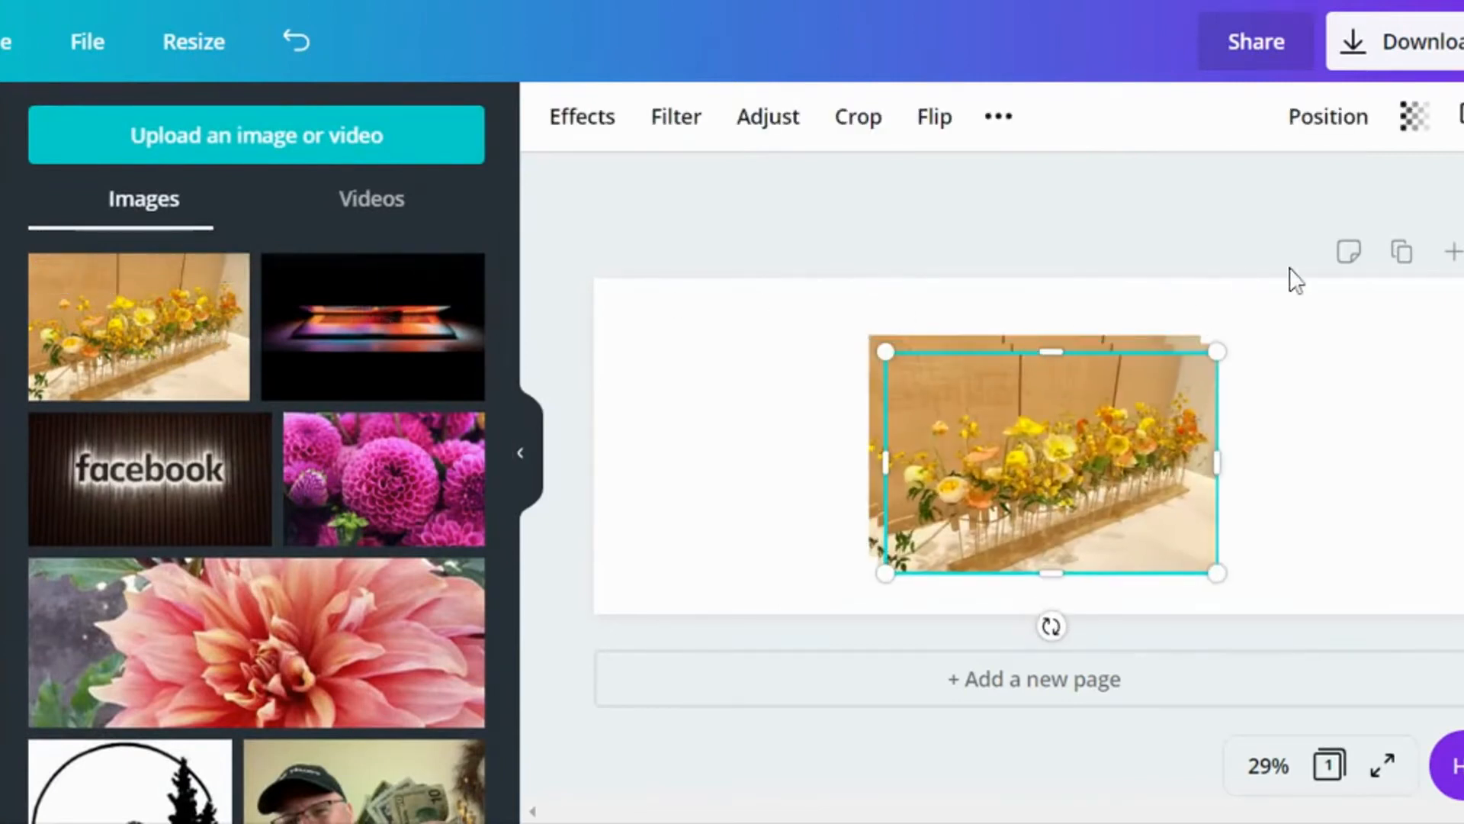
Step: Delete the duplicate copies of the yellow flower photo, keeping a single one on the cover
key("Delete")
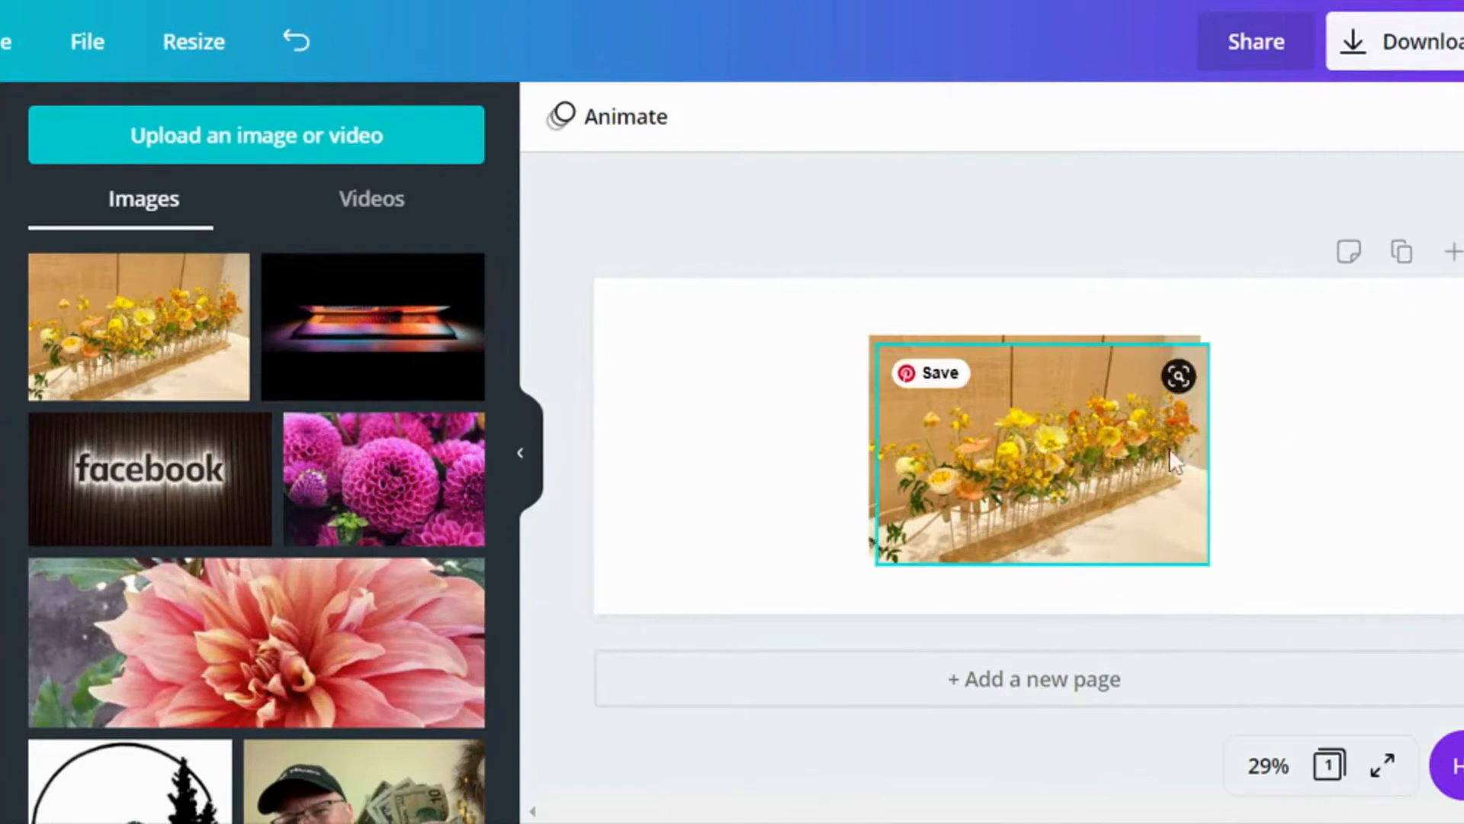
double_click(1100, 482)
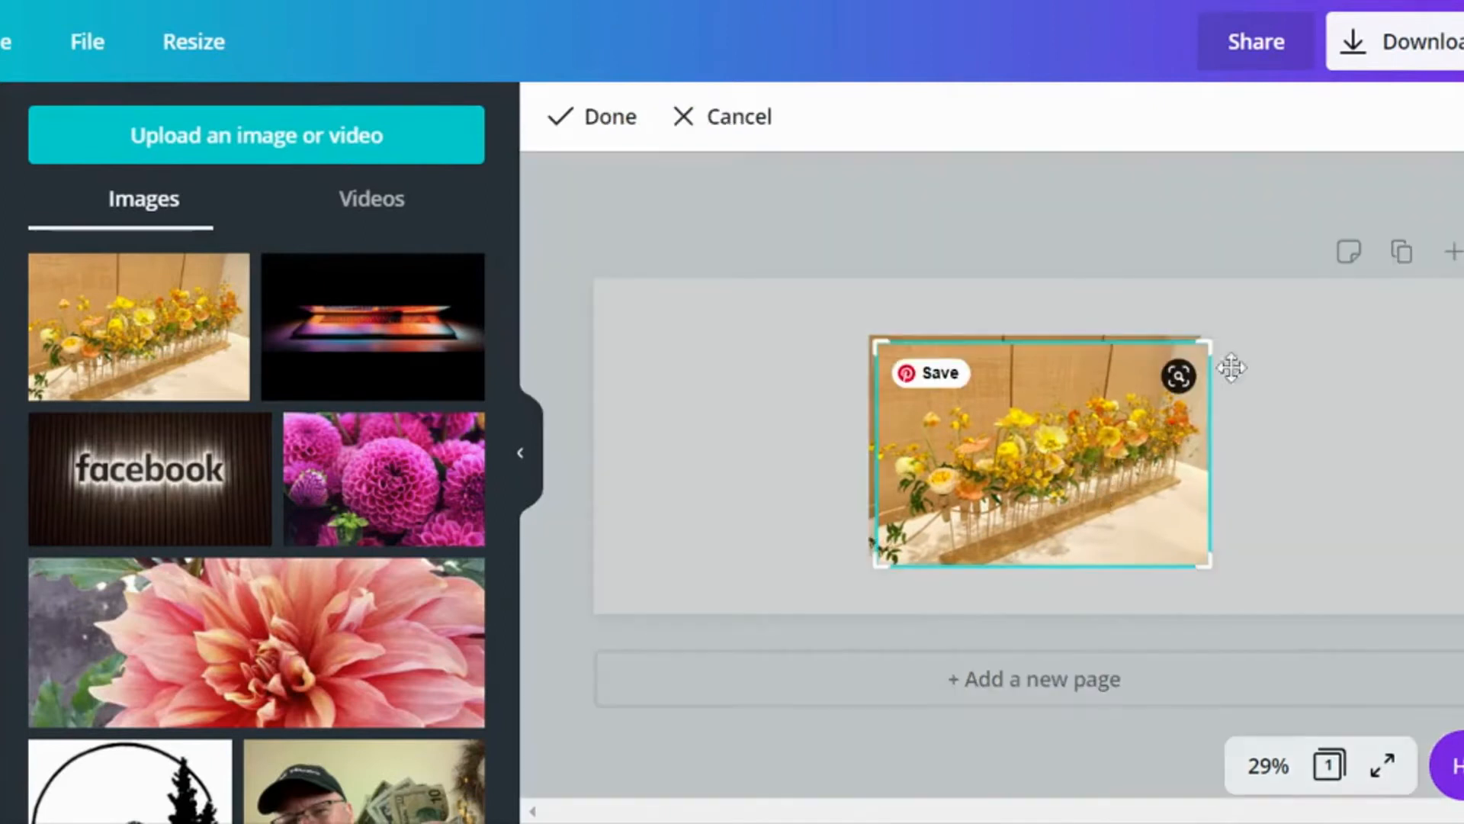
double_click(1153, 430)
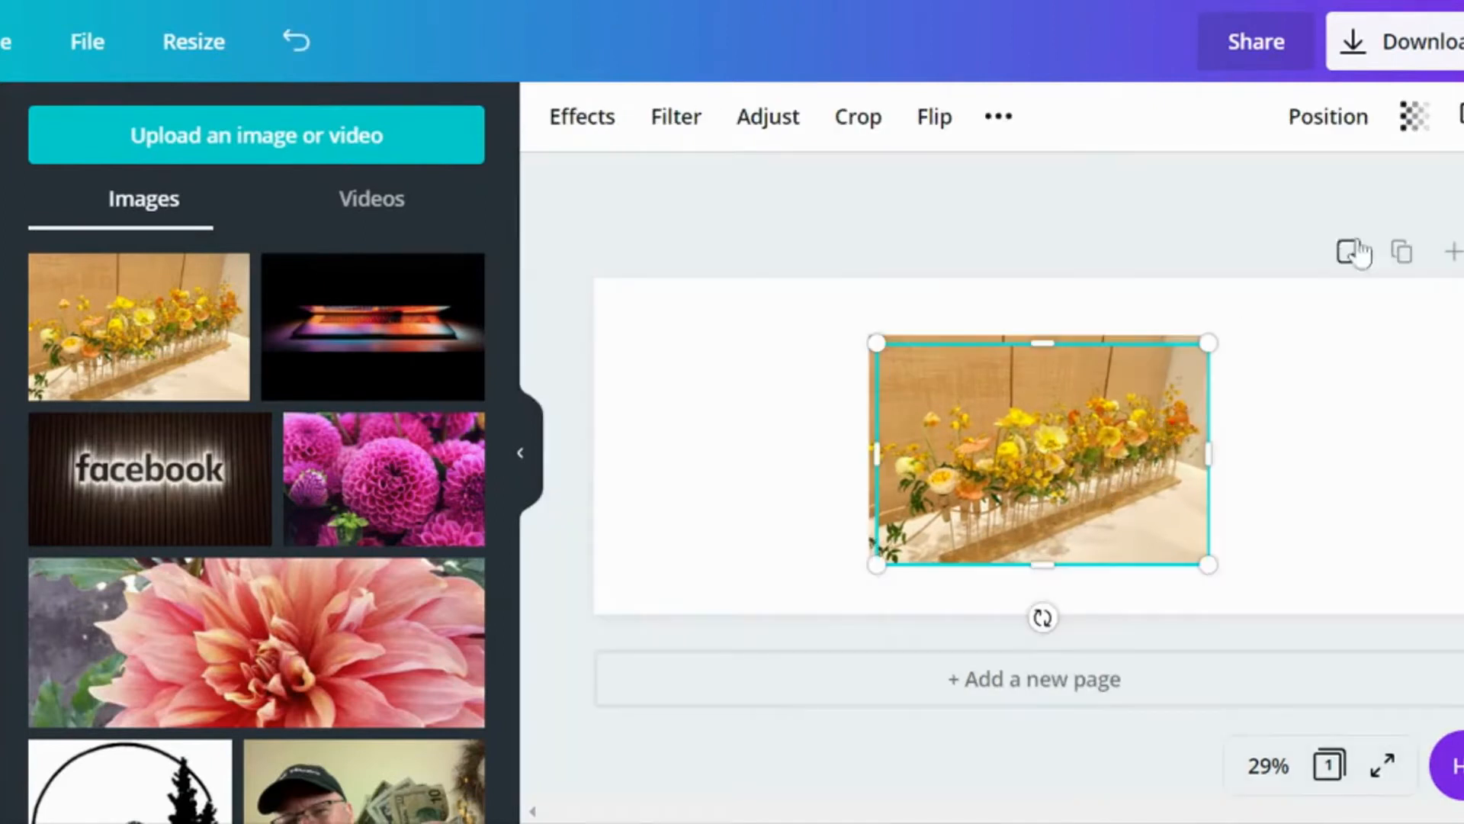
key("Delete")
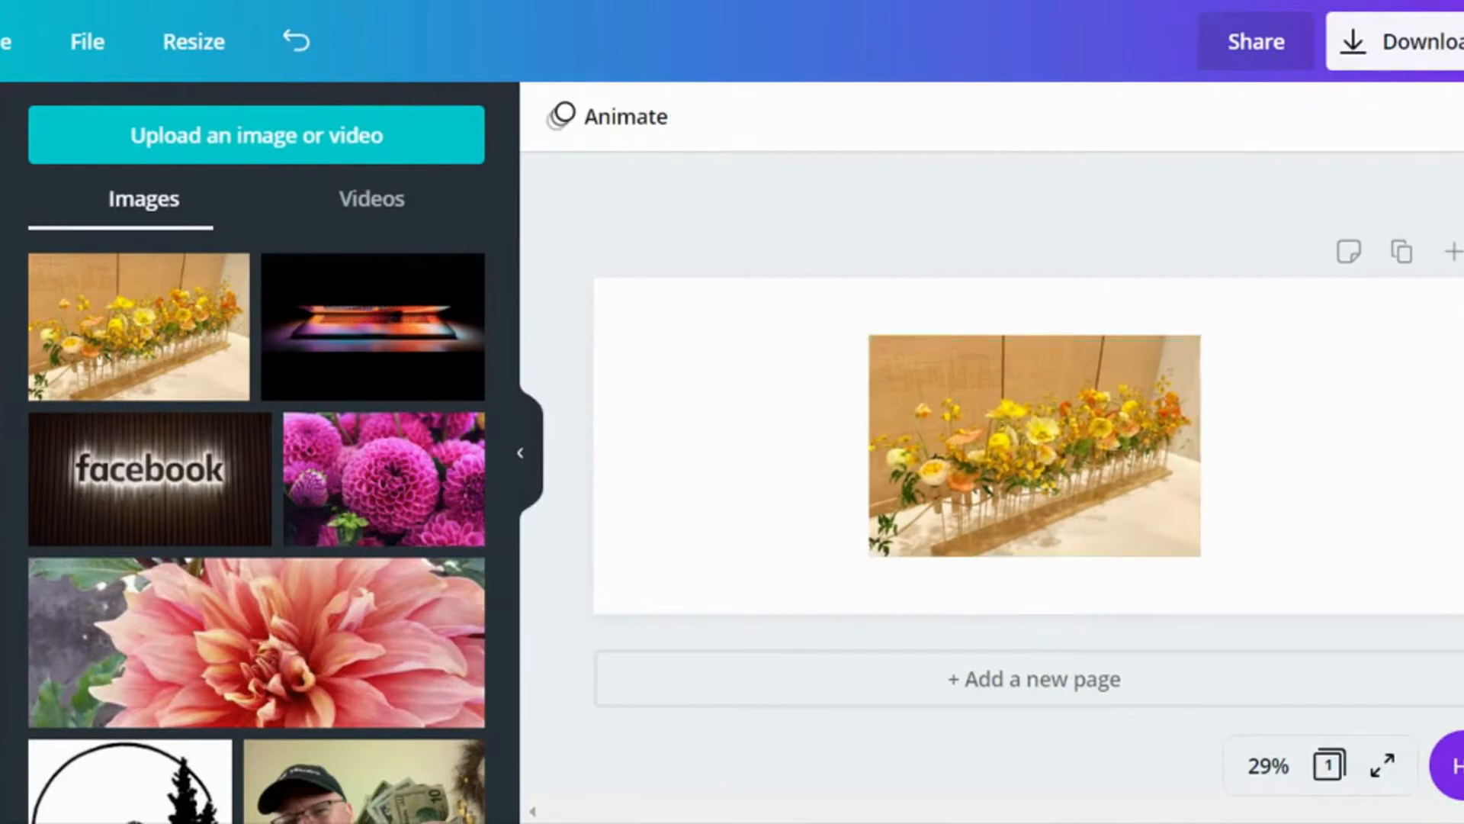
Step: Stretch the remaining flower photo to the cover's edges so it fills the whole page
left_click(1040, 439)
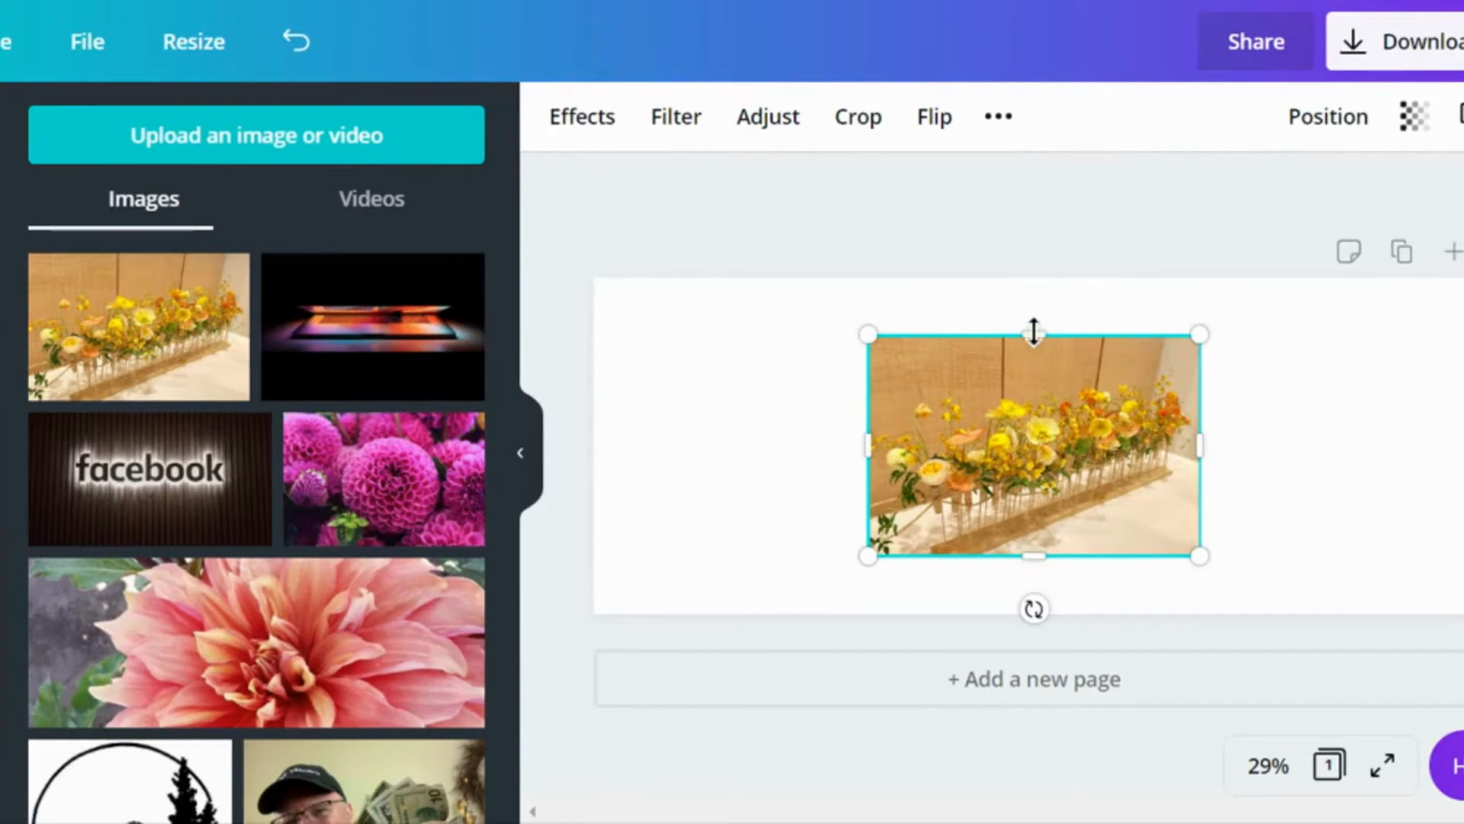
left_click_drag(1034, 330, 1034, 279)
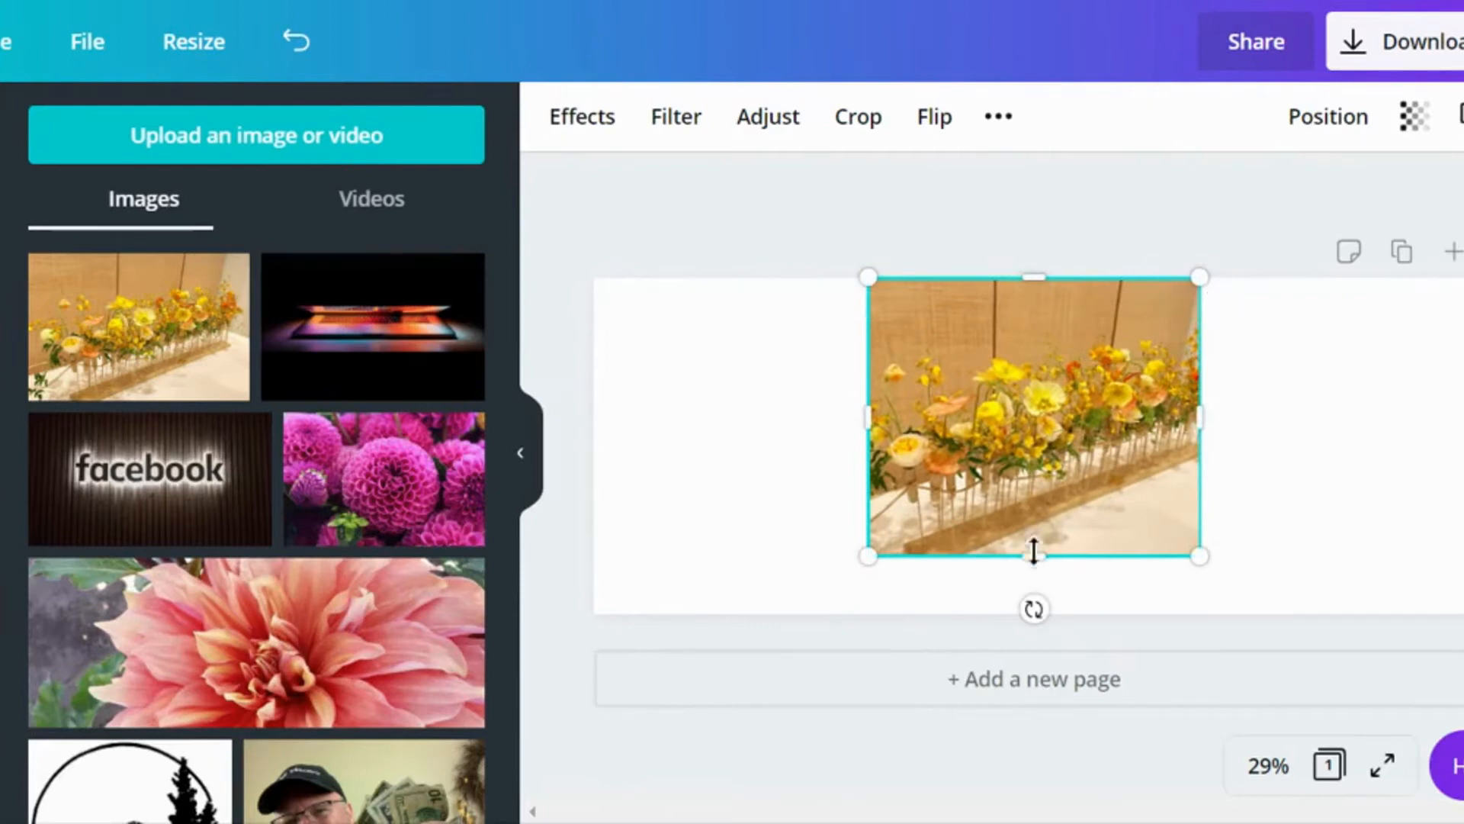
left_click_drag(1036, 556, 1041, 602)
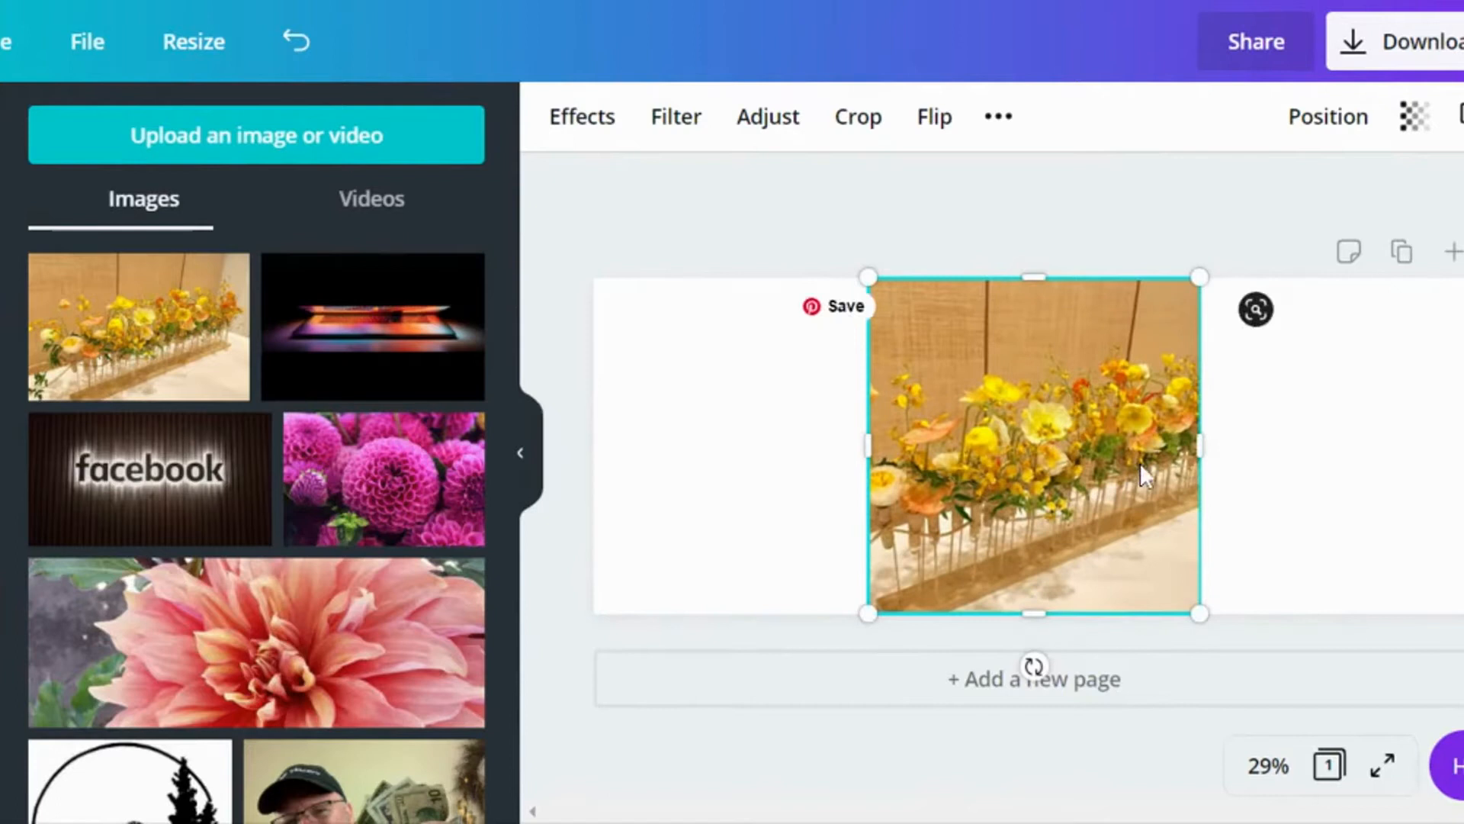
left_click_drag(1200, 445, 1463, 448)
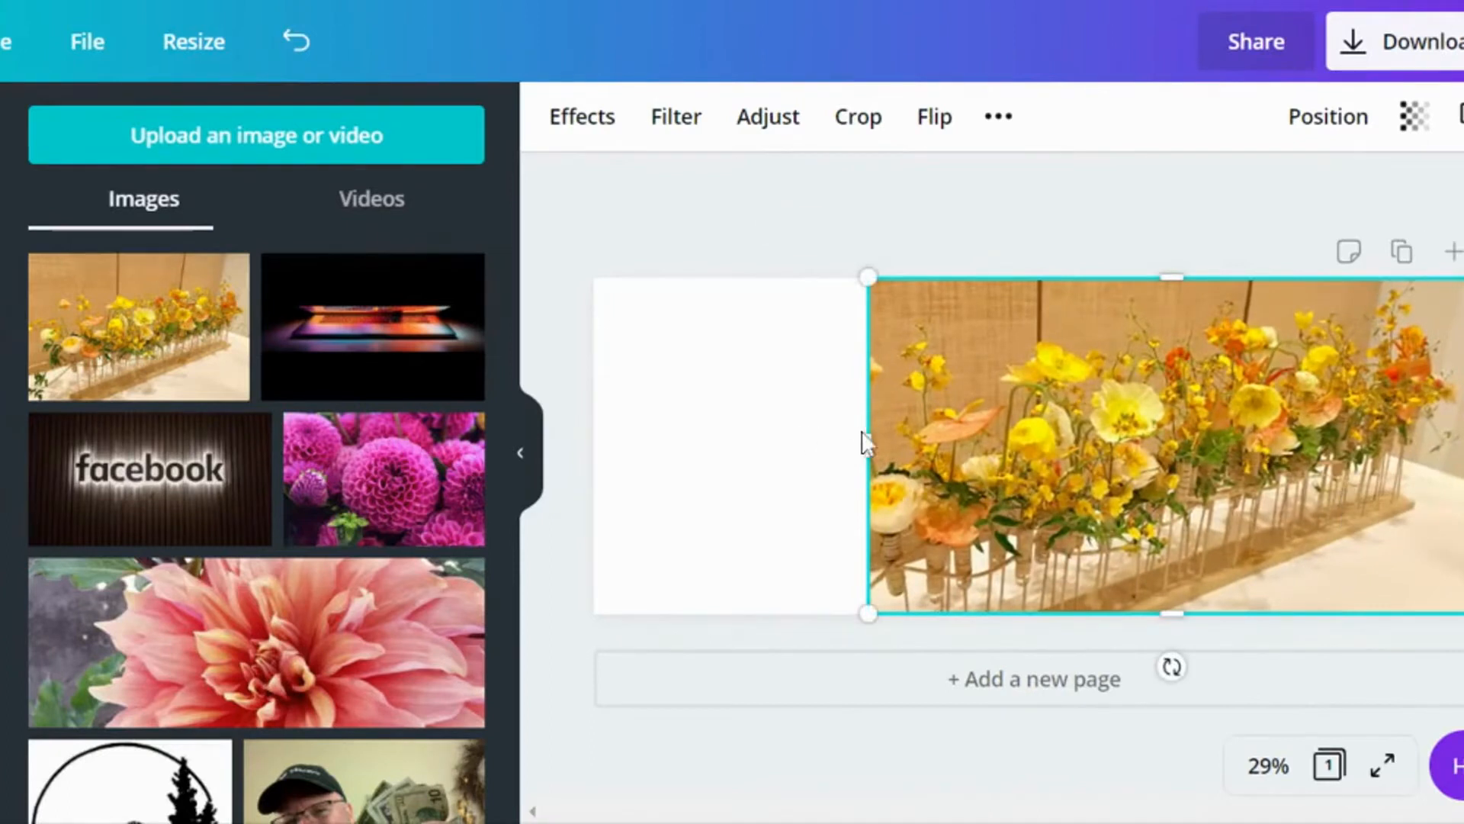
left_click_drag(861, 448, 606, 458)
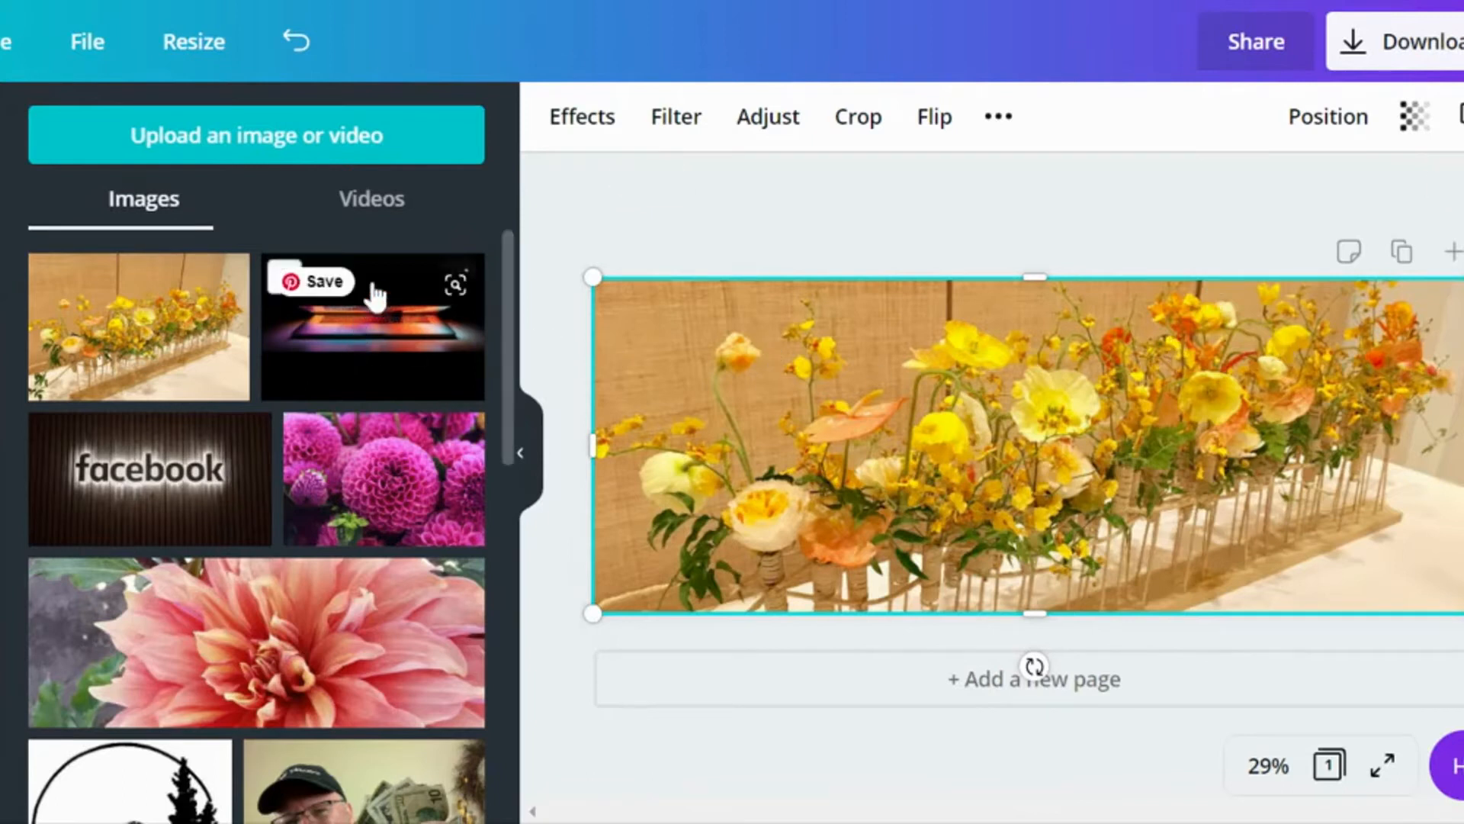
Step: Add the uploaded black-and-white AIFD Northwest logo to the cover and delete its duplicate copy
scroll(369, 297, "down", 4)
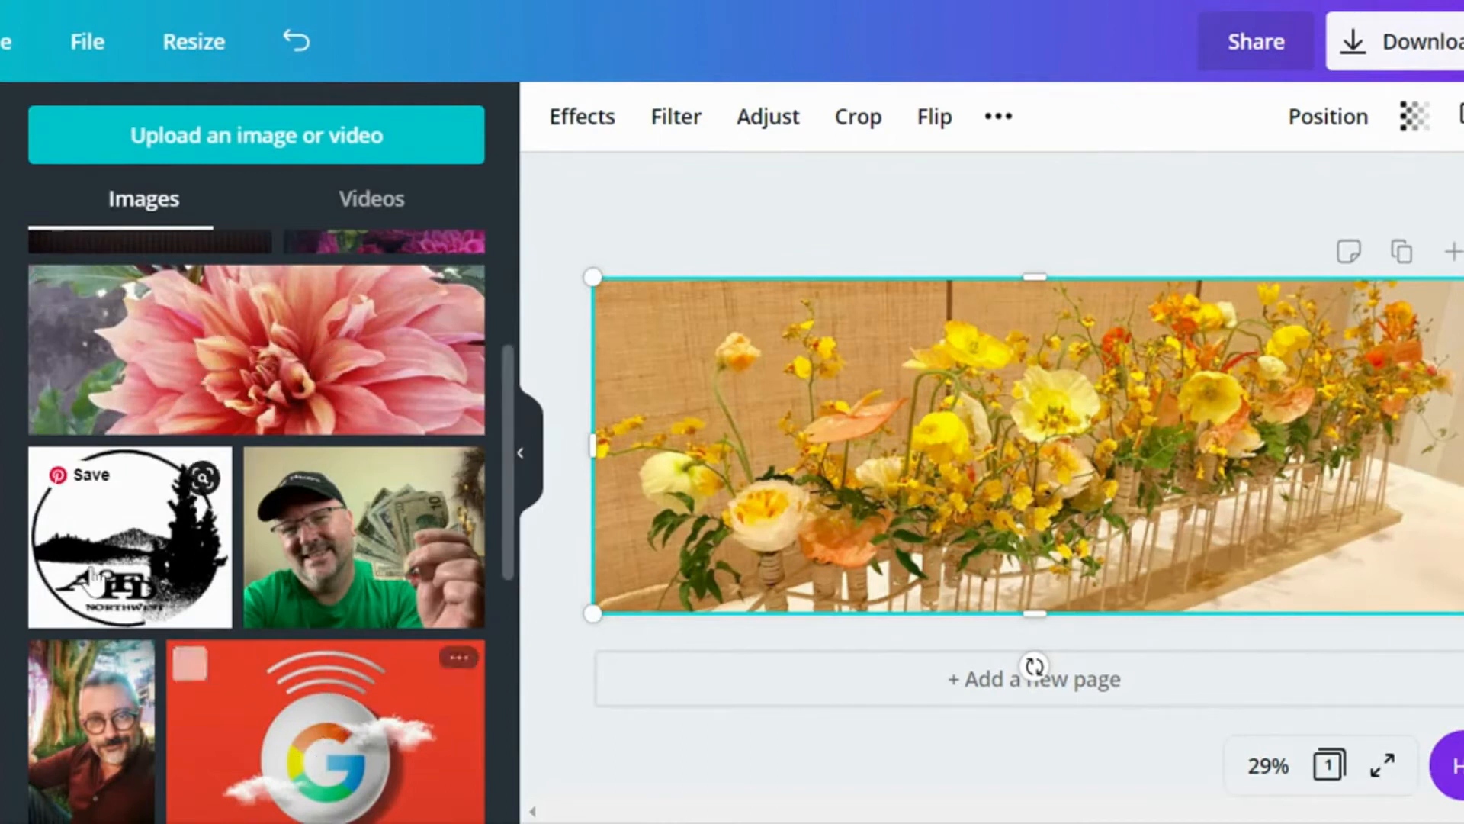
left_click(130, 533)
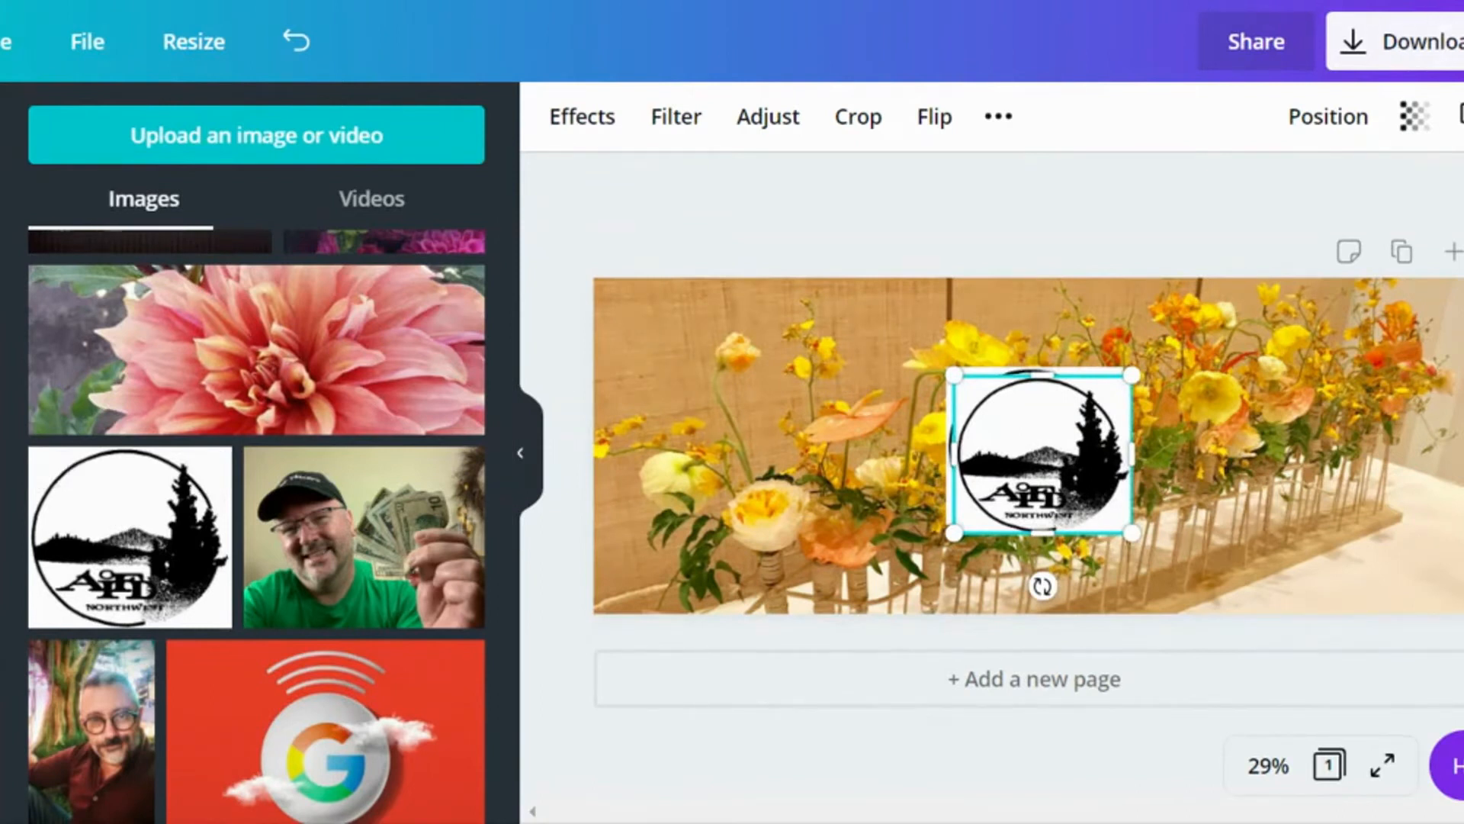
key("Delete")
left_click(1065, 459)
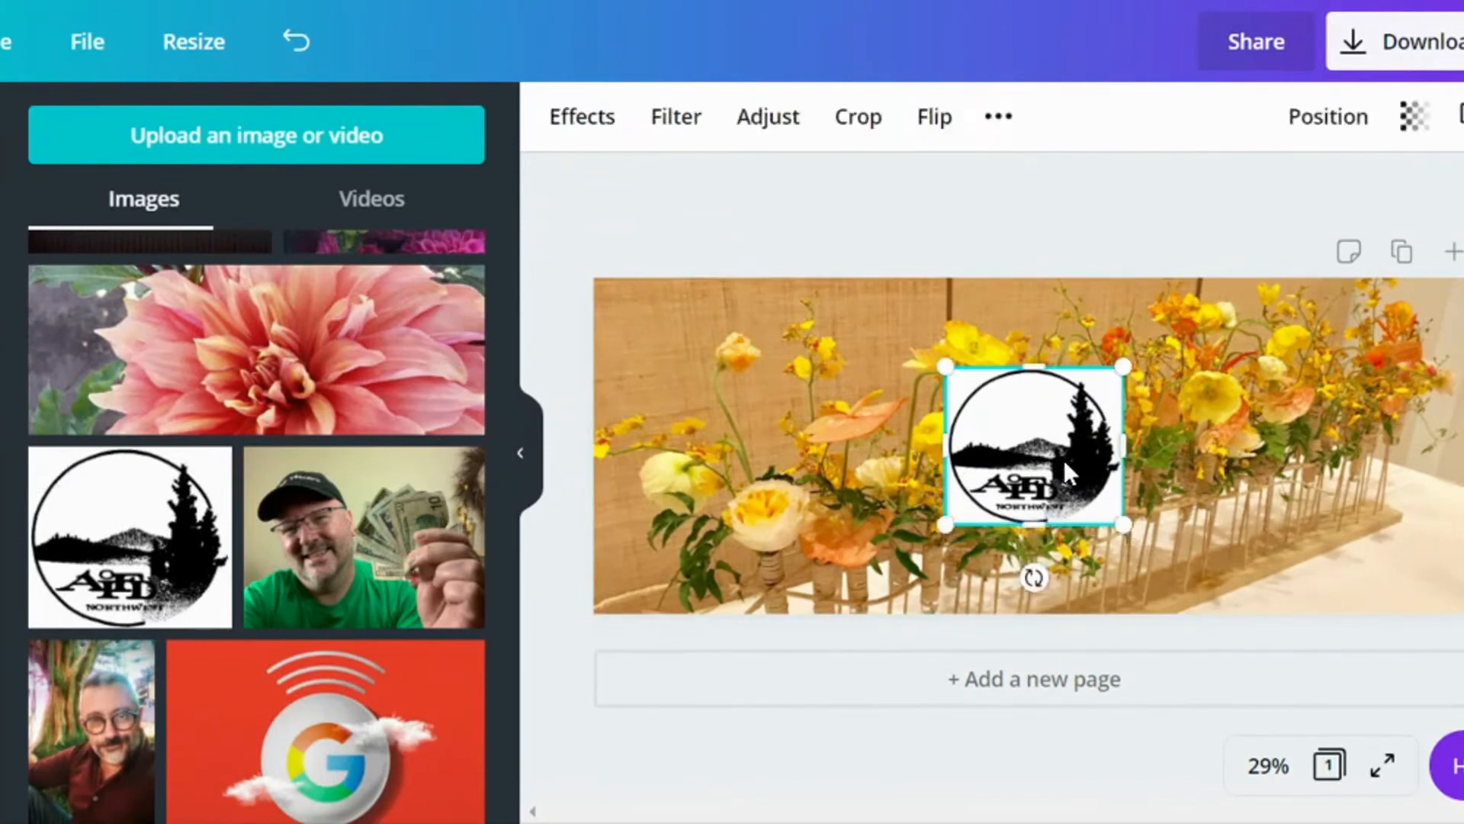
Step: Enlarge the AIFD Northwest logo to about 70% of the cover's height and move it near the cover's left edge
double_click(1063, 456)
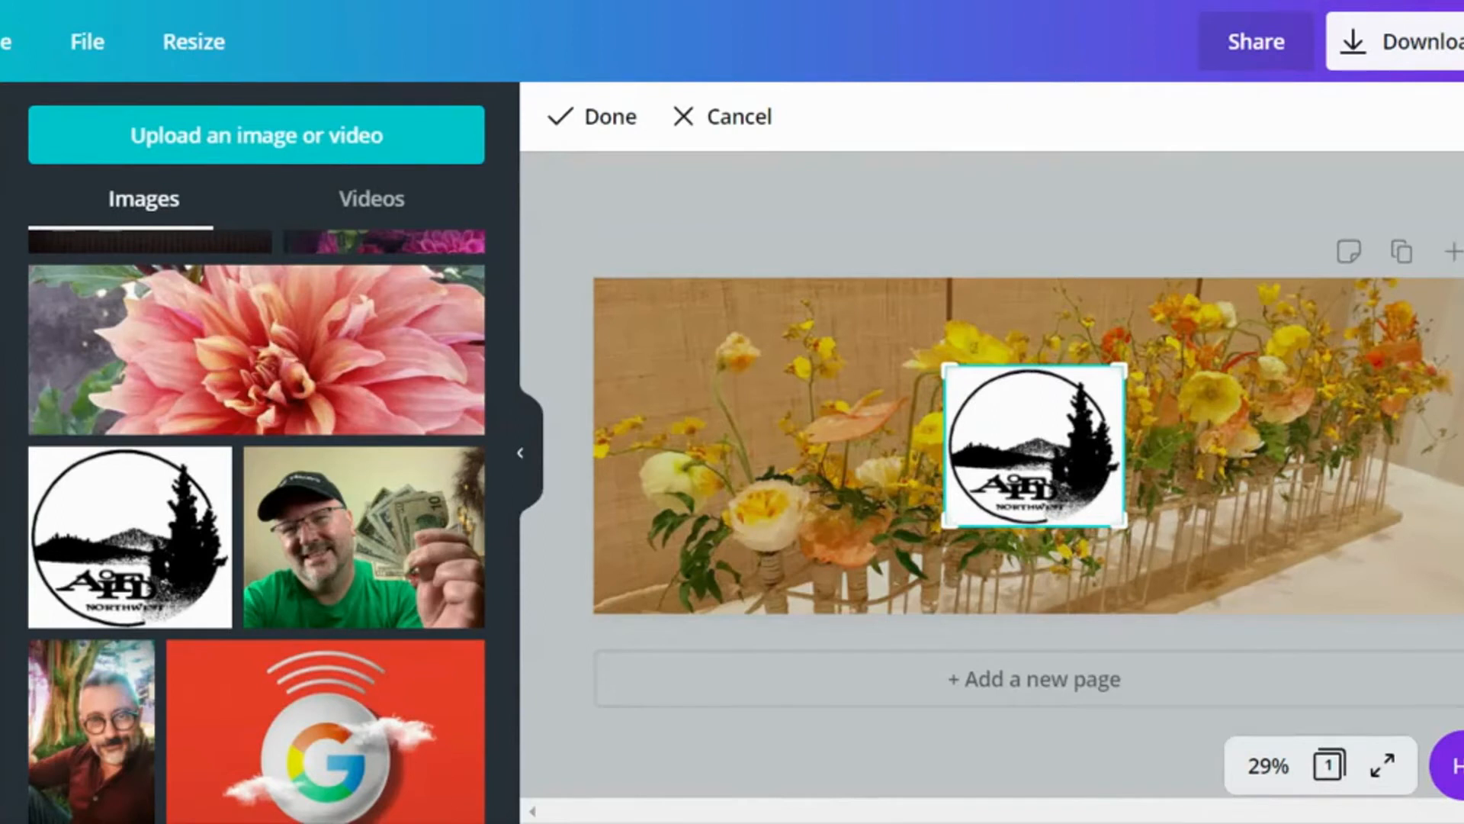
left_click_drag(1011, 430, 1074, 447)
double_click(1017, 436)
left_click_drag(1065, 448, 1123, 450)
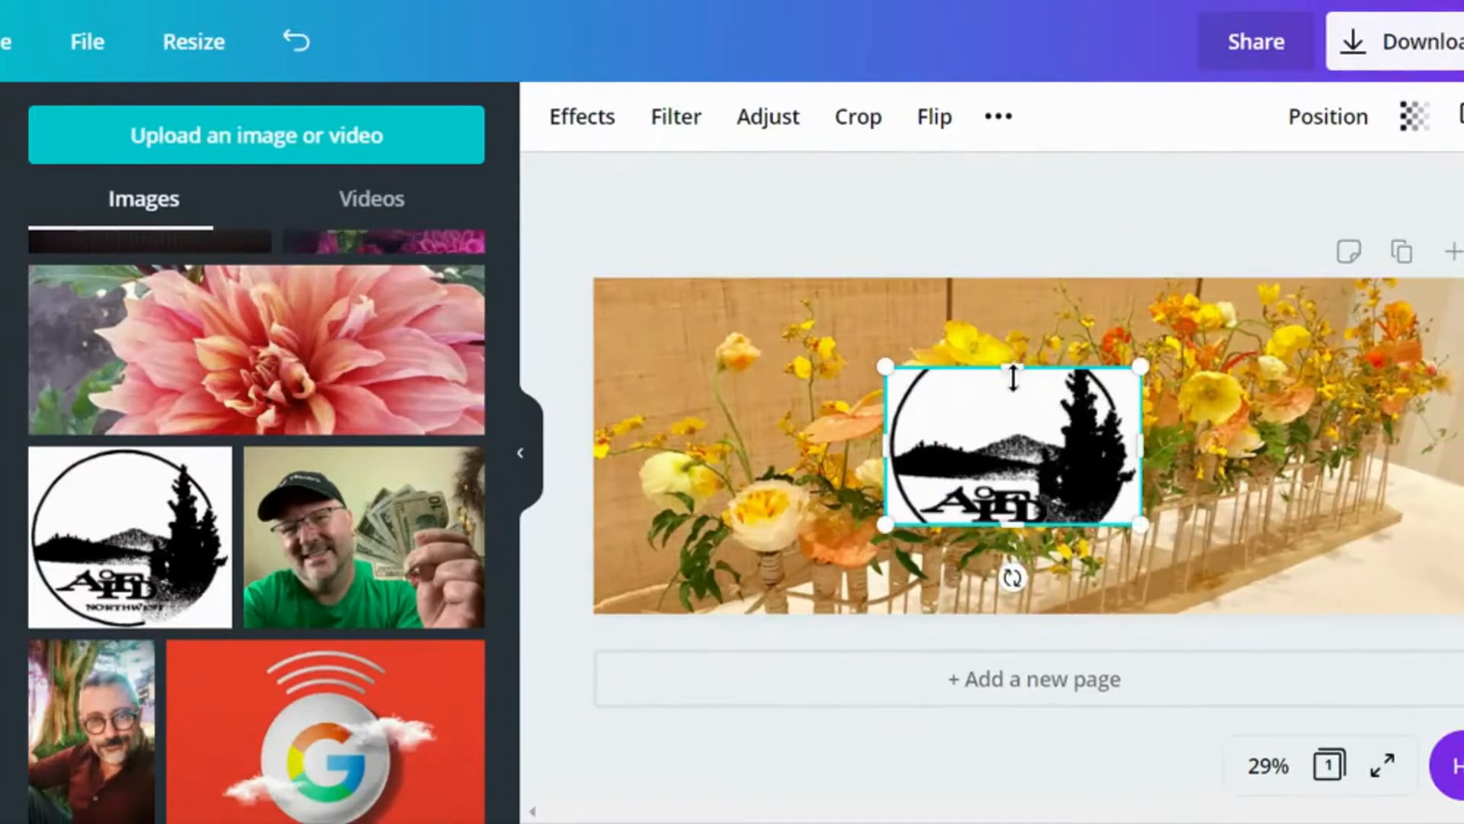
left_click_drag(1013, 369, 1016, 328)
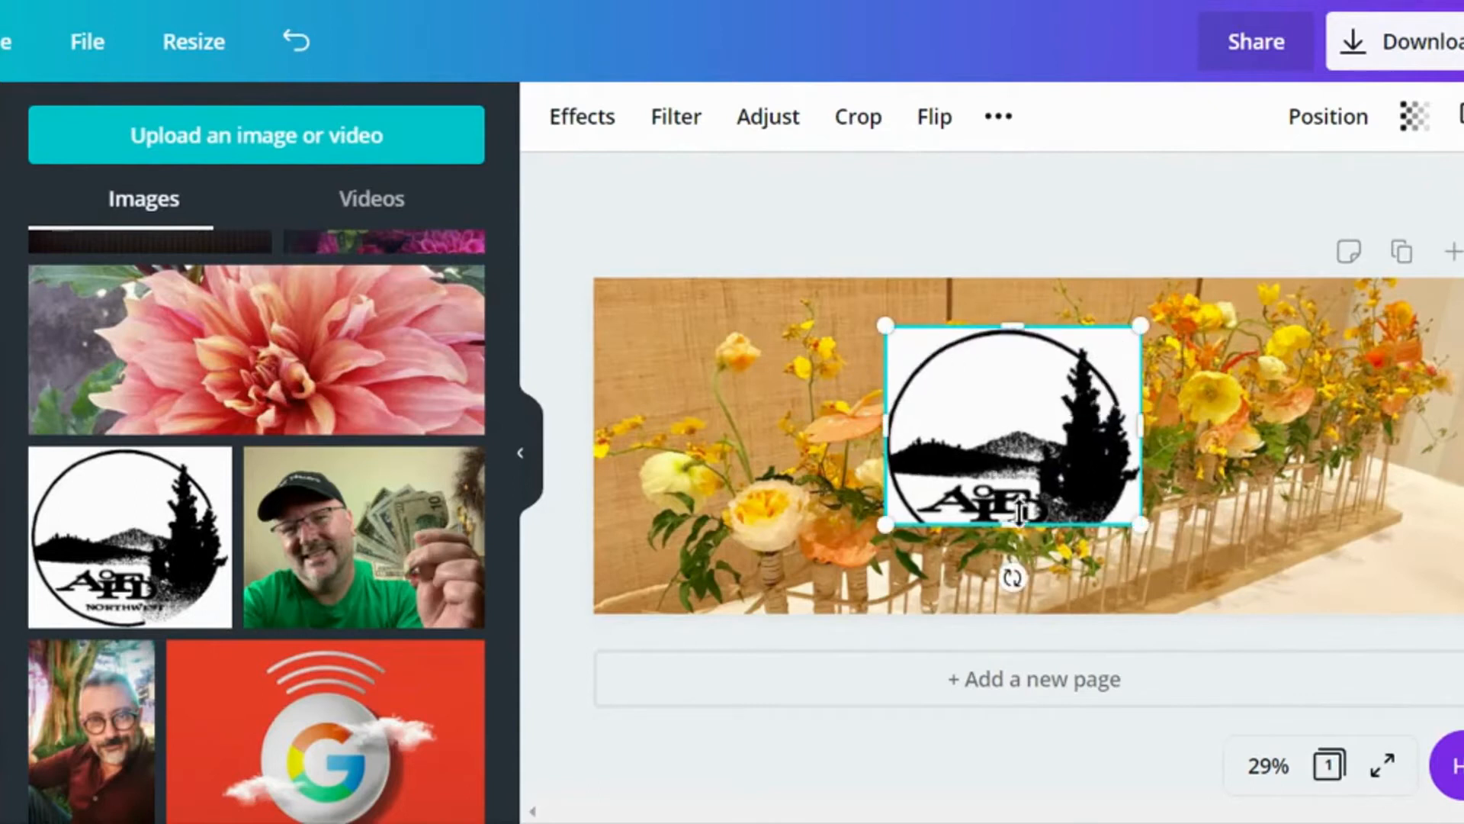
left_click_drag(1011, 524, 1016, 565)
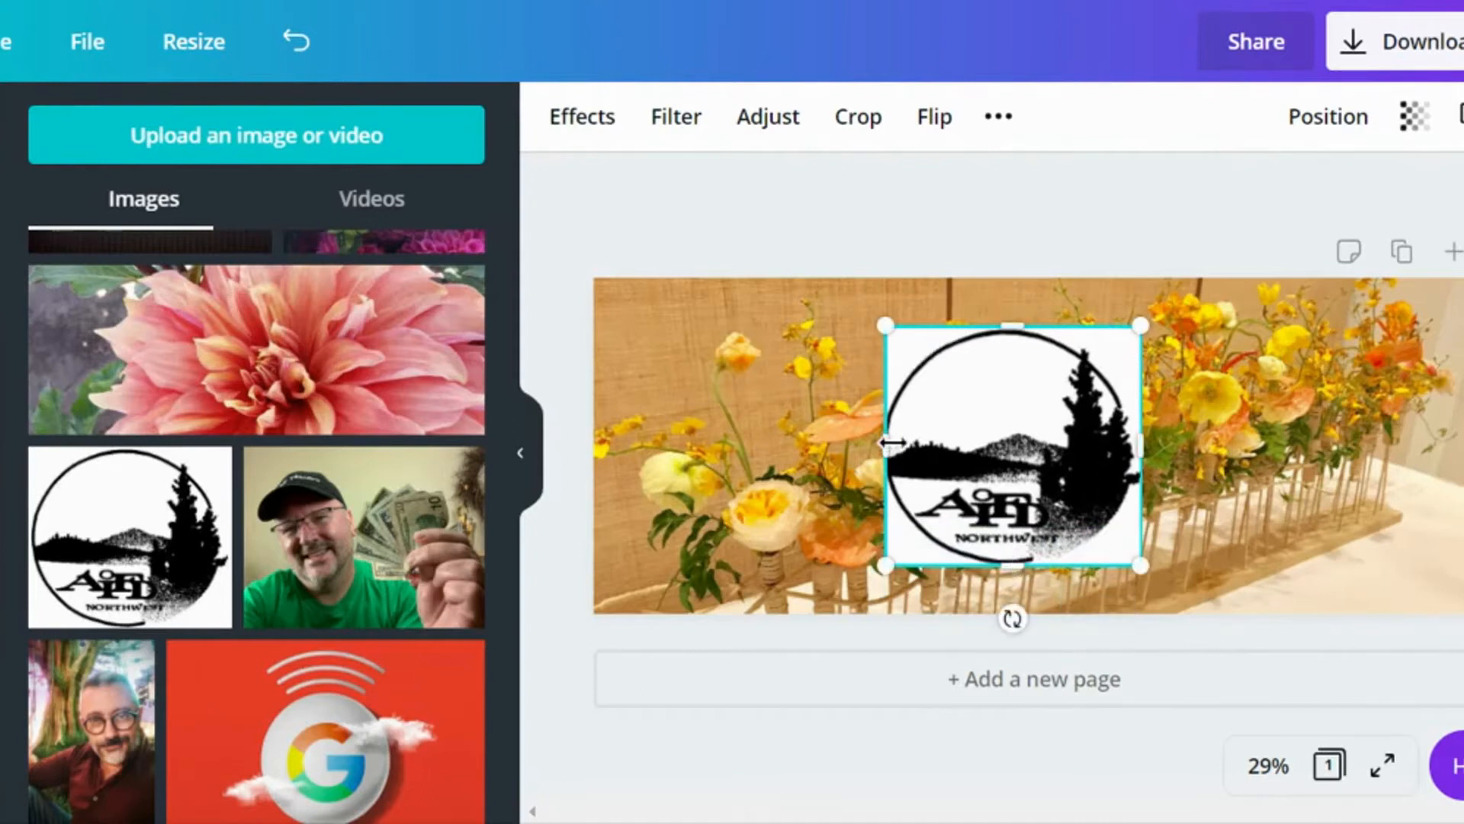
left_click_drag(892, 442, 883, 442)
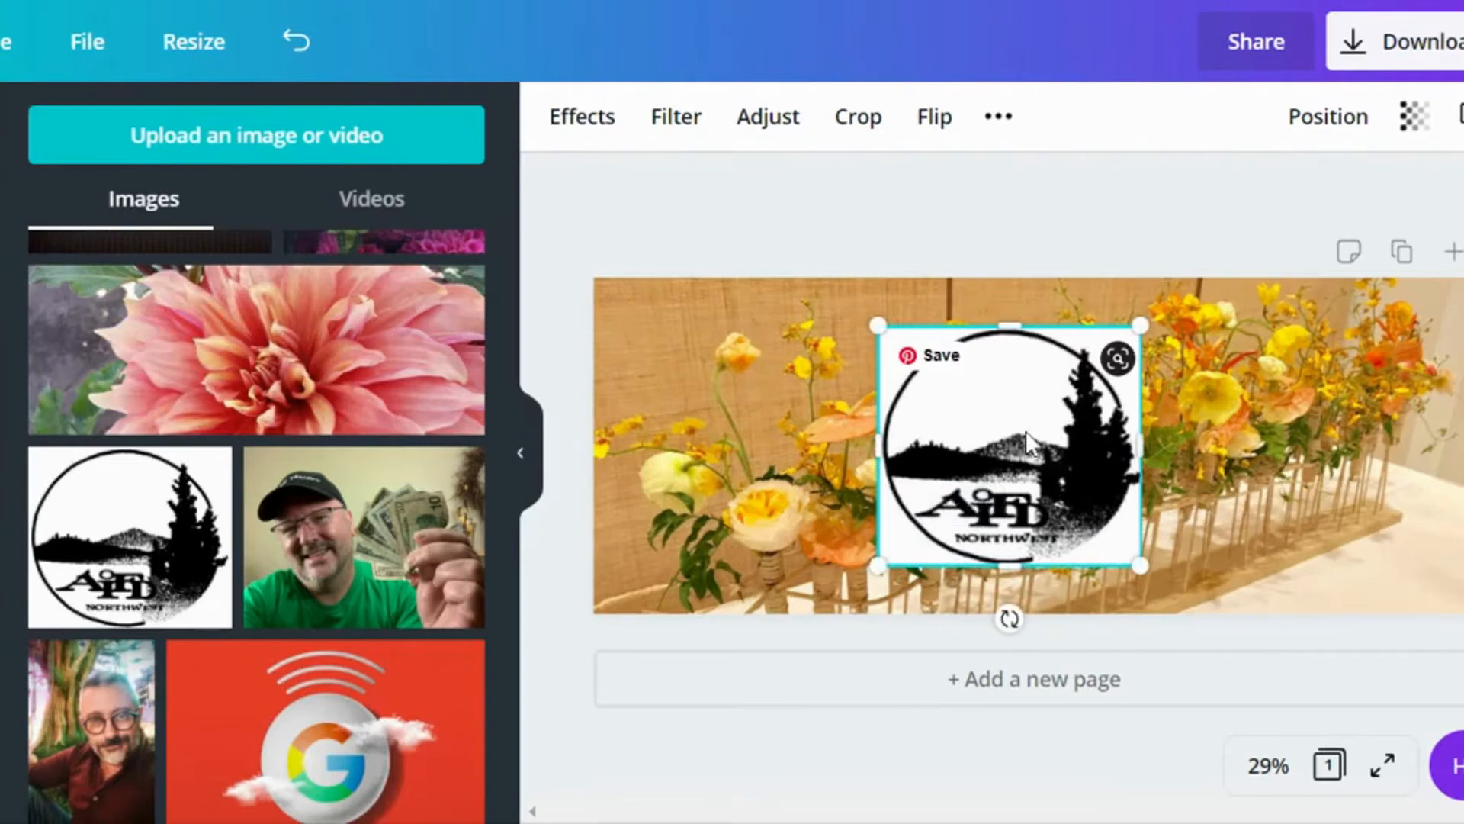
left_click_drag(1018, 424, 774, 424)
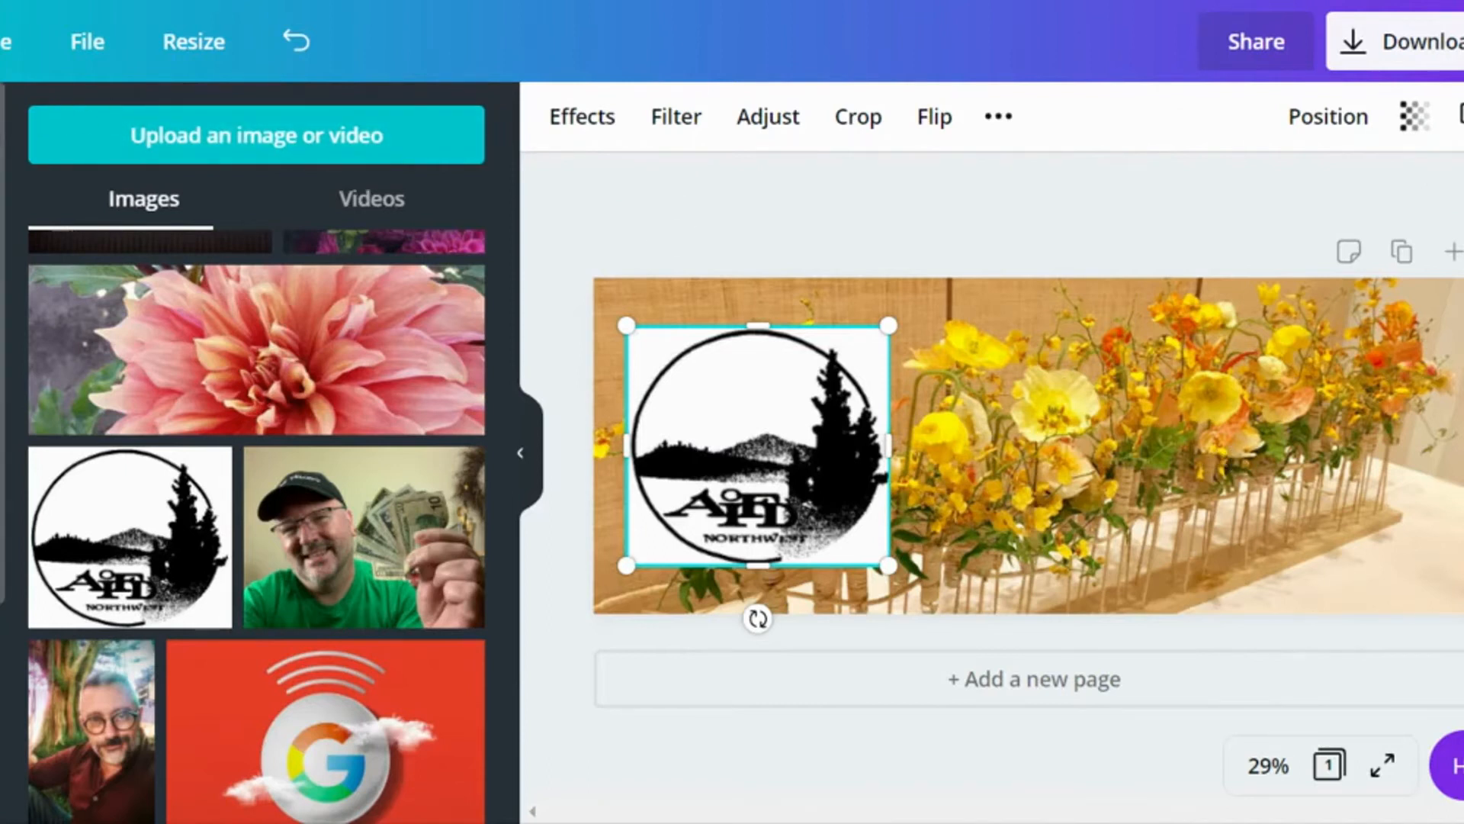
Step: Add a solid line element to the cover and recolor it black
left_click(0, 237)
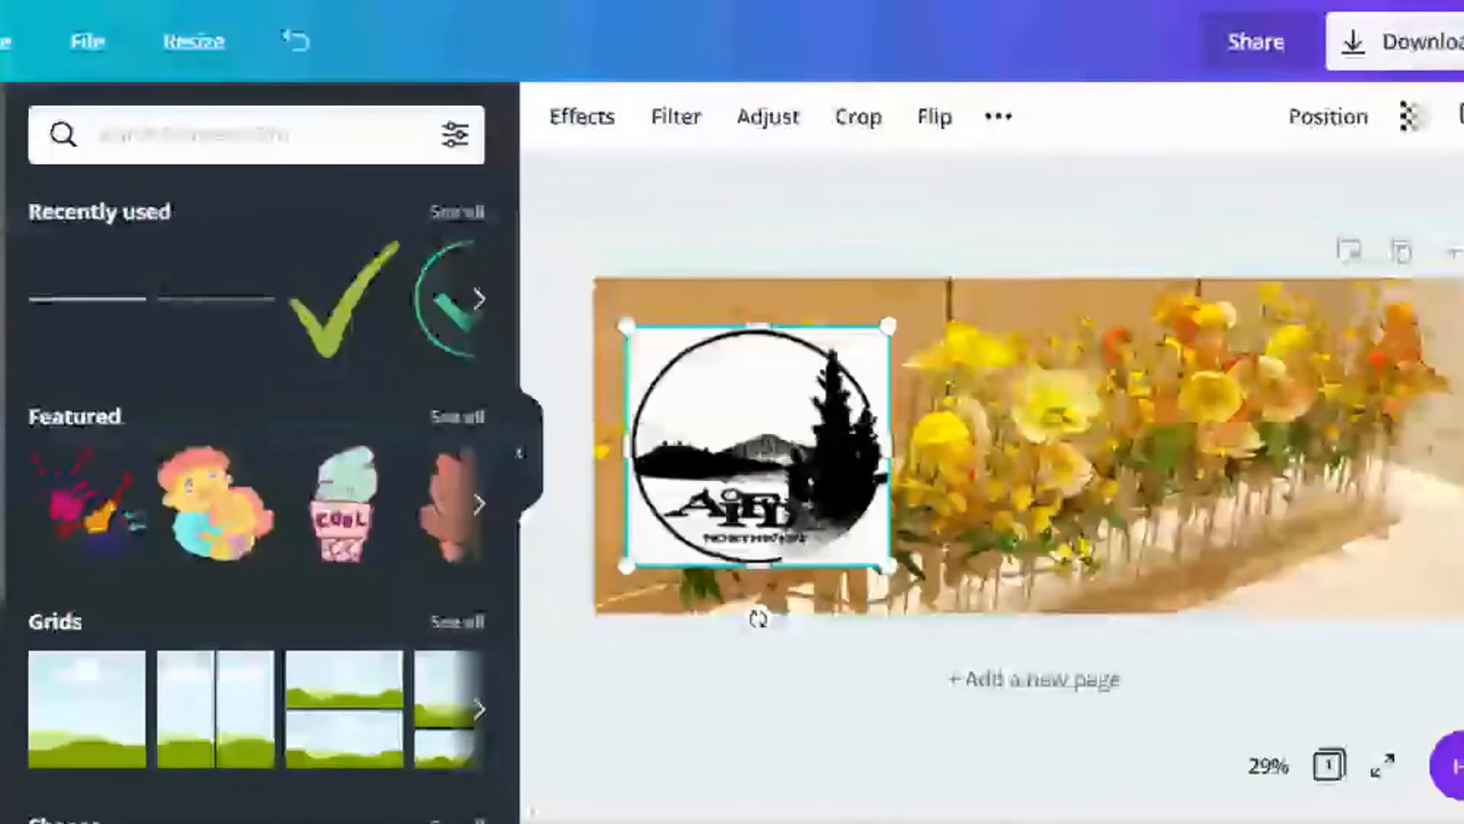
left_click(78, 311)
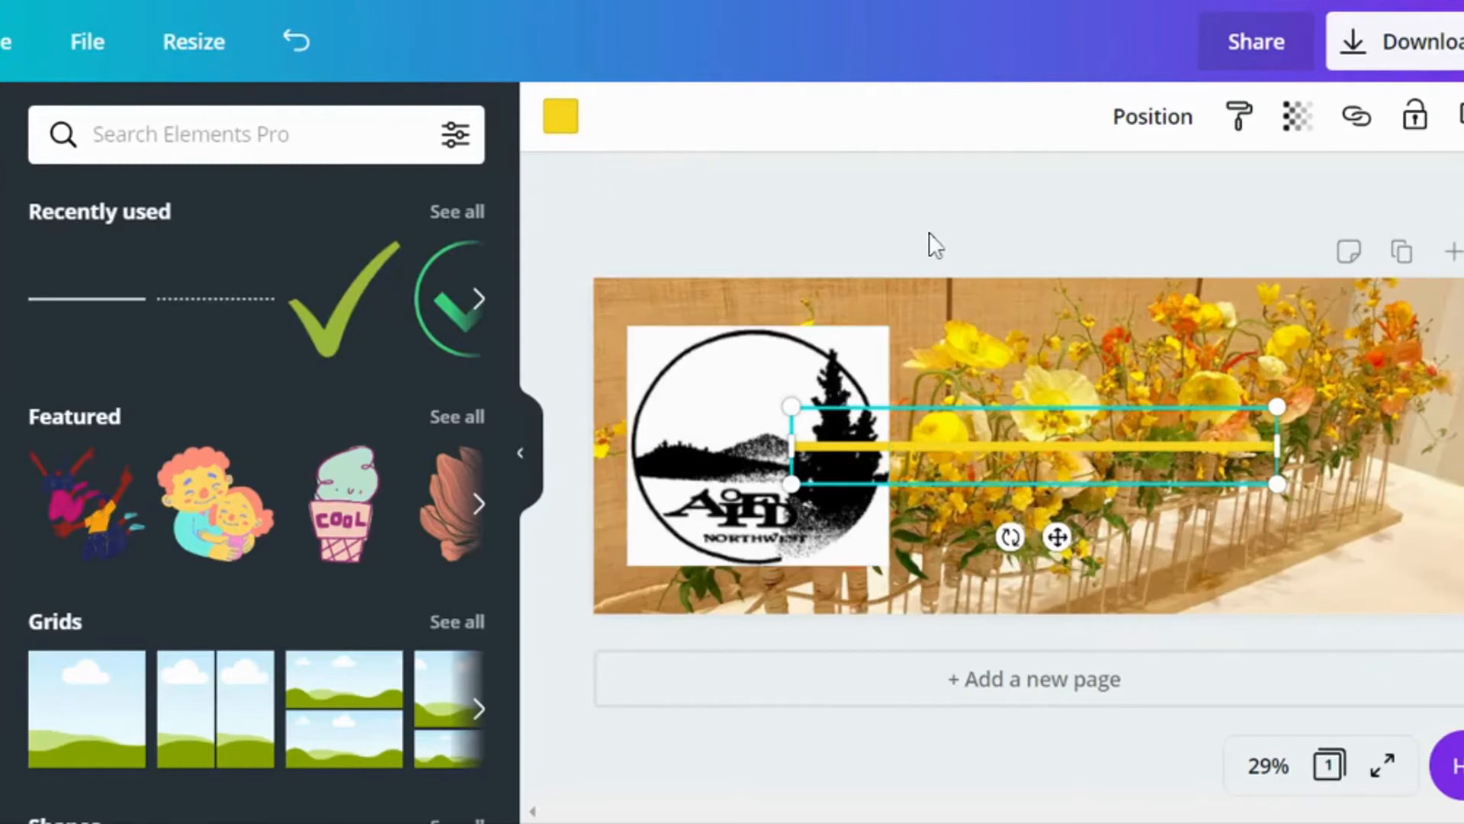
left_click(561, 126)
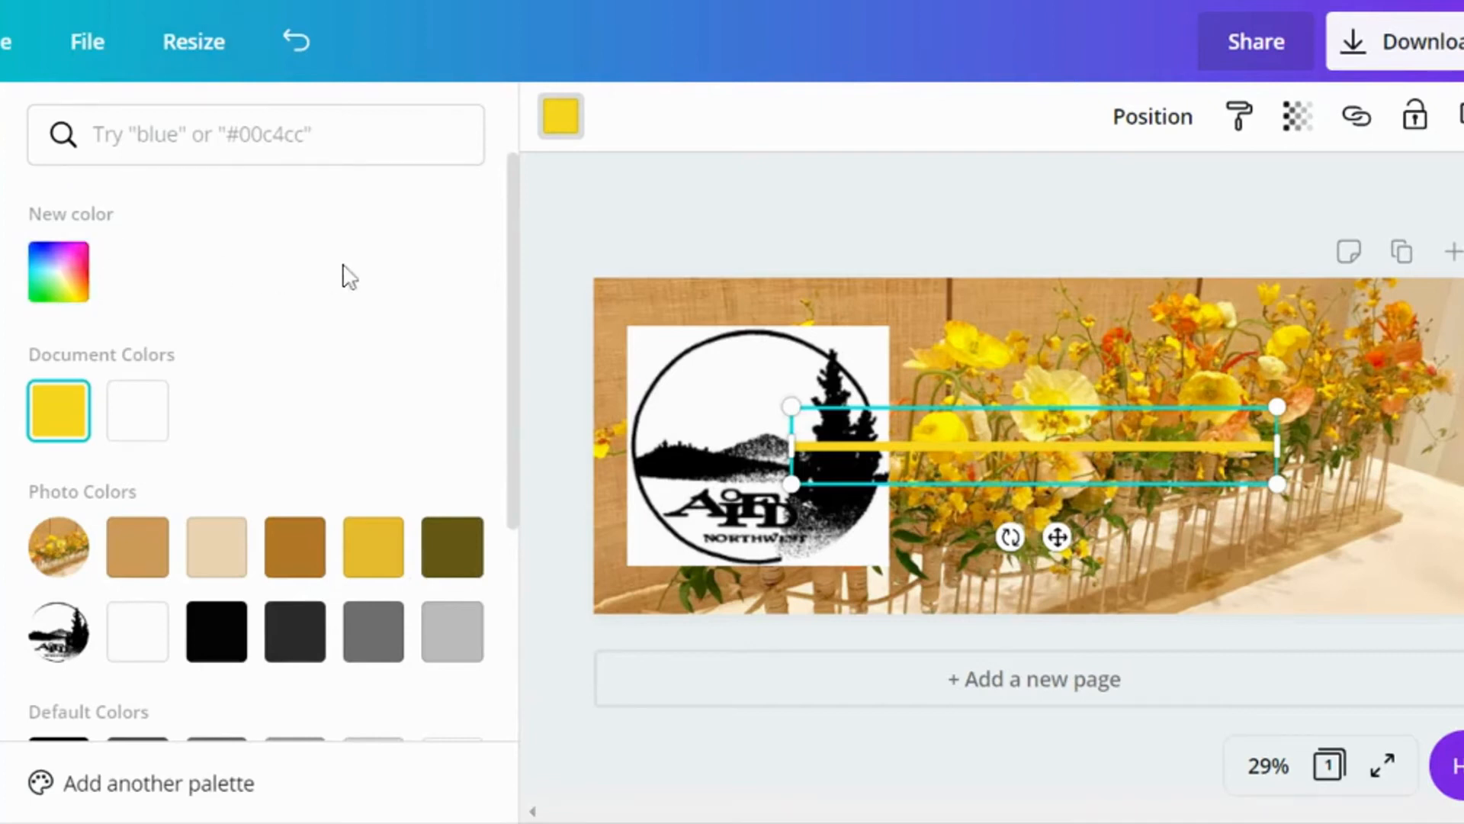
scroll(347, 275, "down", 2)
scroll(343, 271, "down", 3)
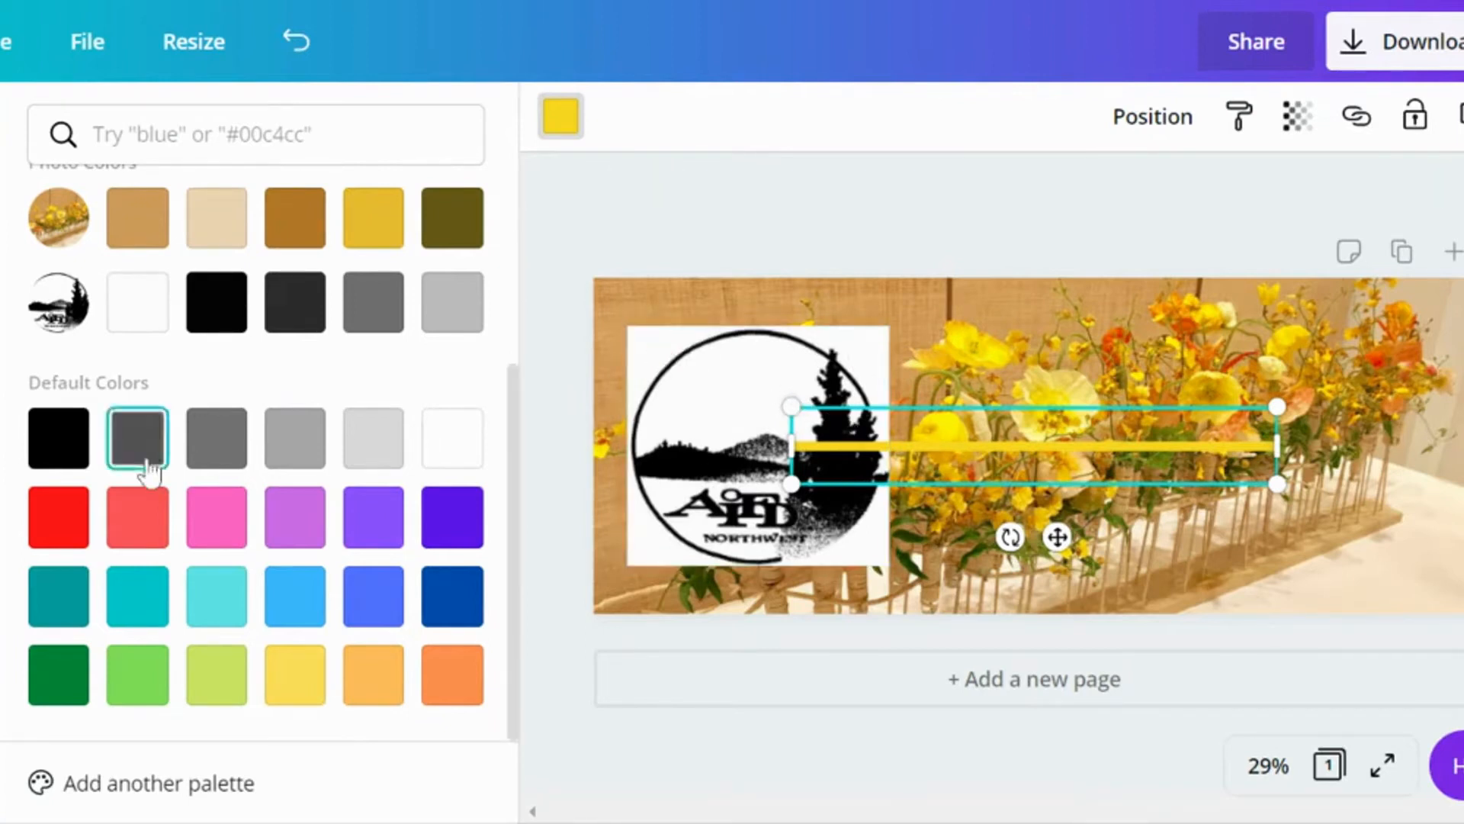
left_click(59, 446)
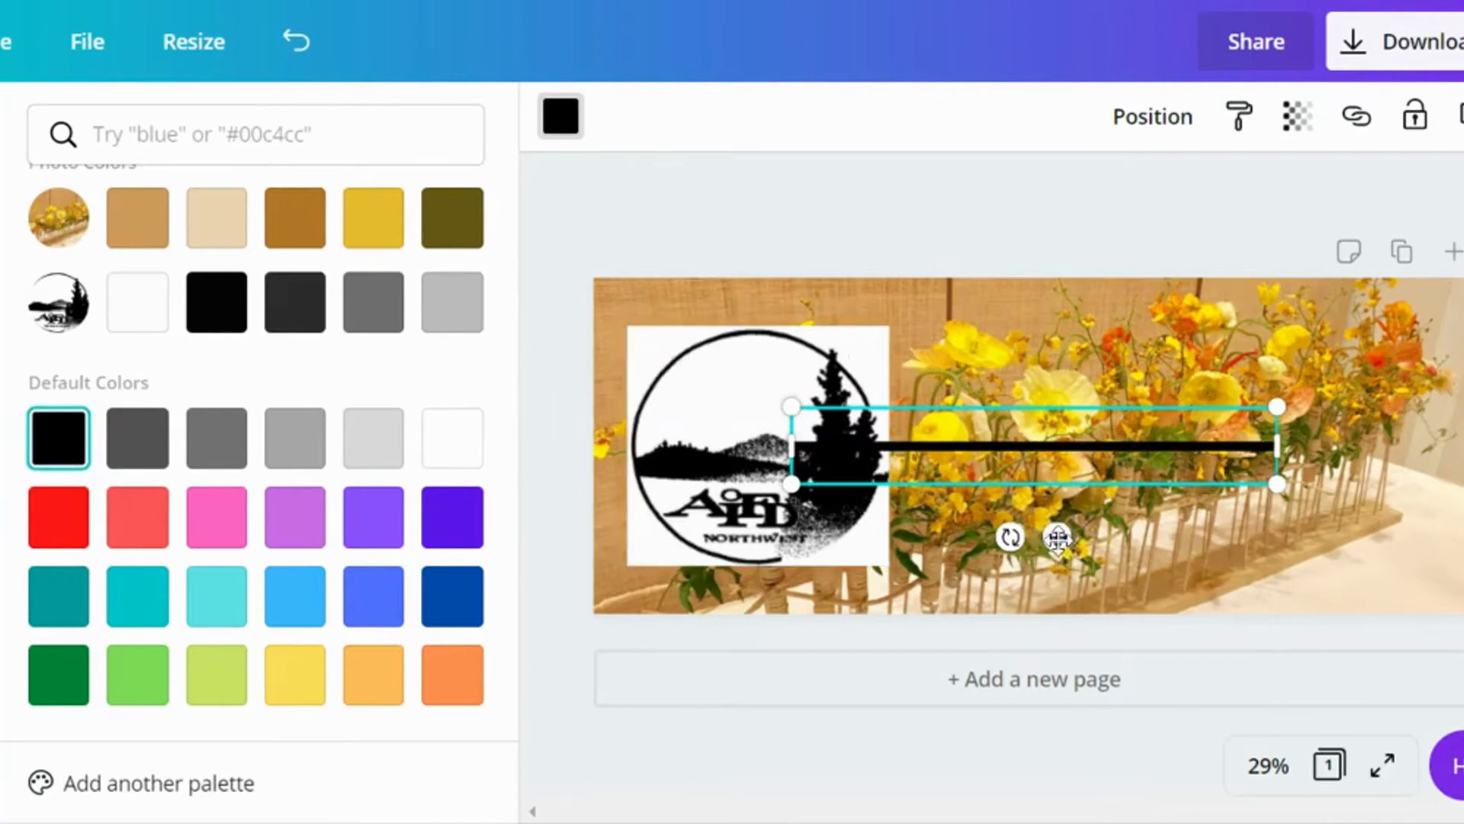
Step: Place the black line just beneath the logo and extend it across the cover to a width of about 1,894
left_click_drag(1057, 537, 1102, 690)
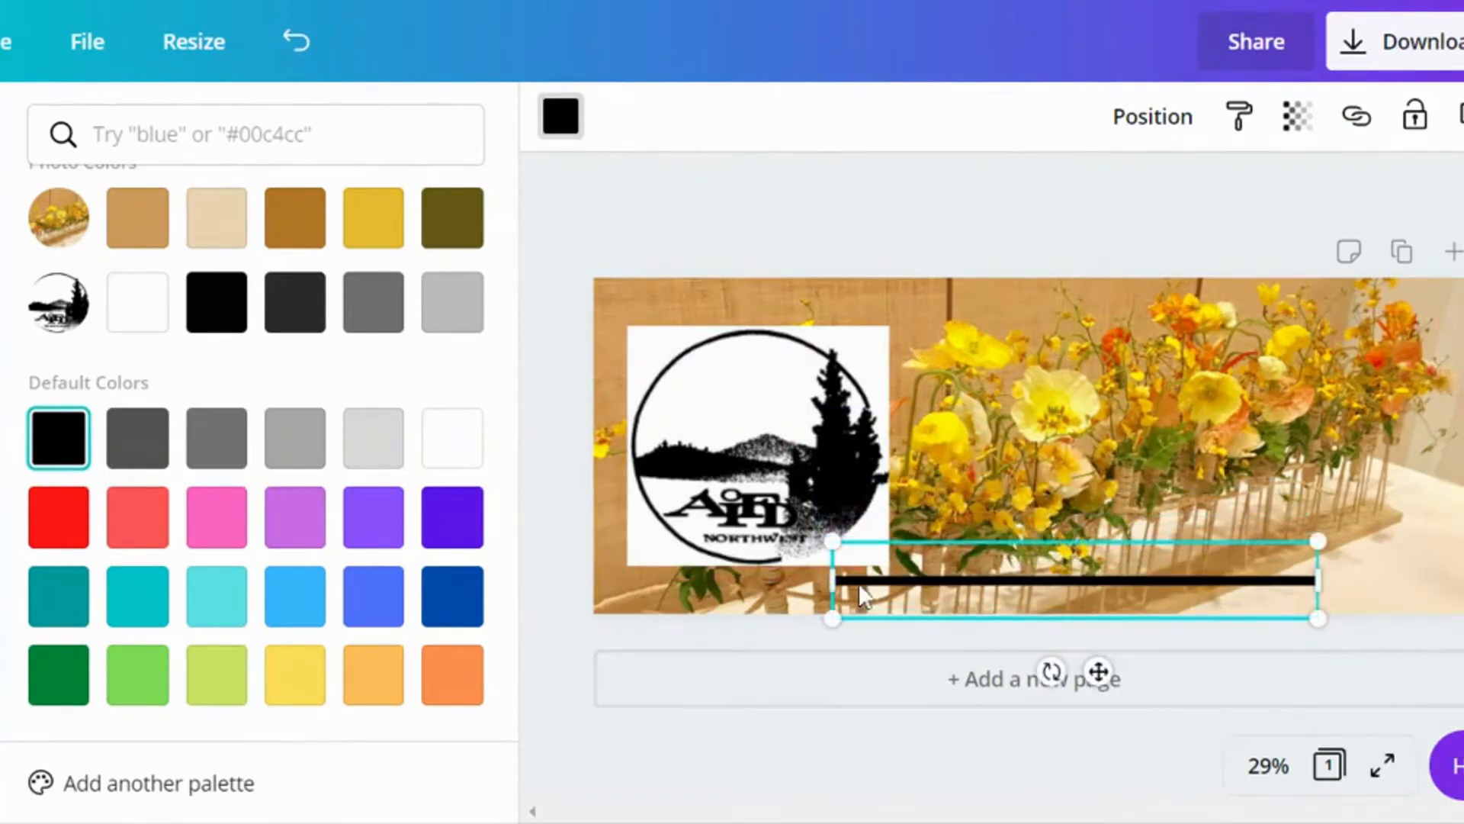
left_click_drag(831, 578, 641, 587)
left_click_drag(1317, 578, 1435, 565)
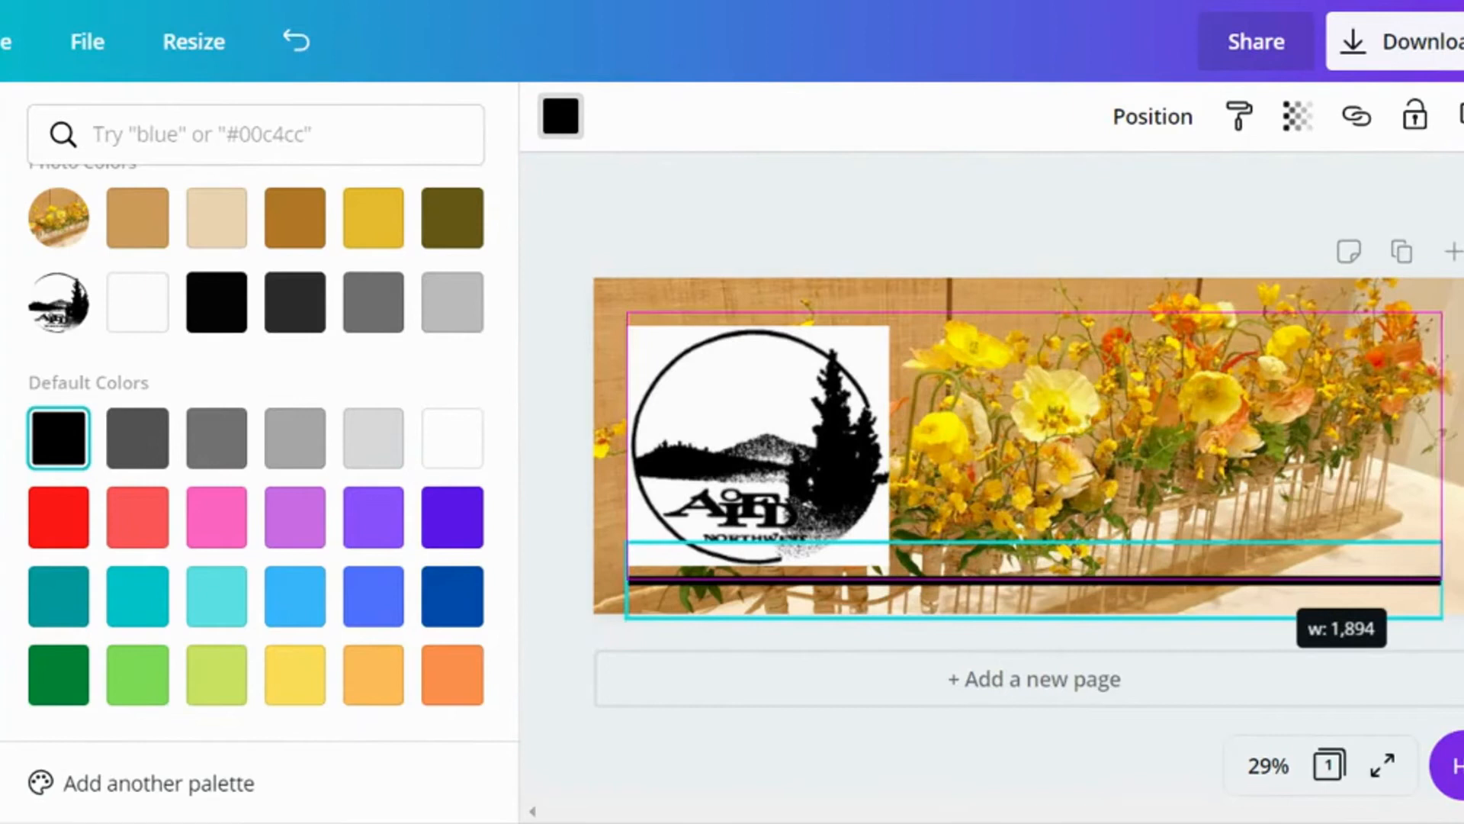
left_click_drag(1441, 580, 1432, 565)
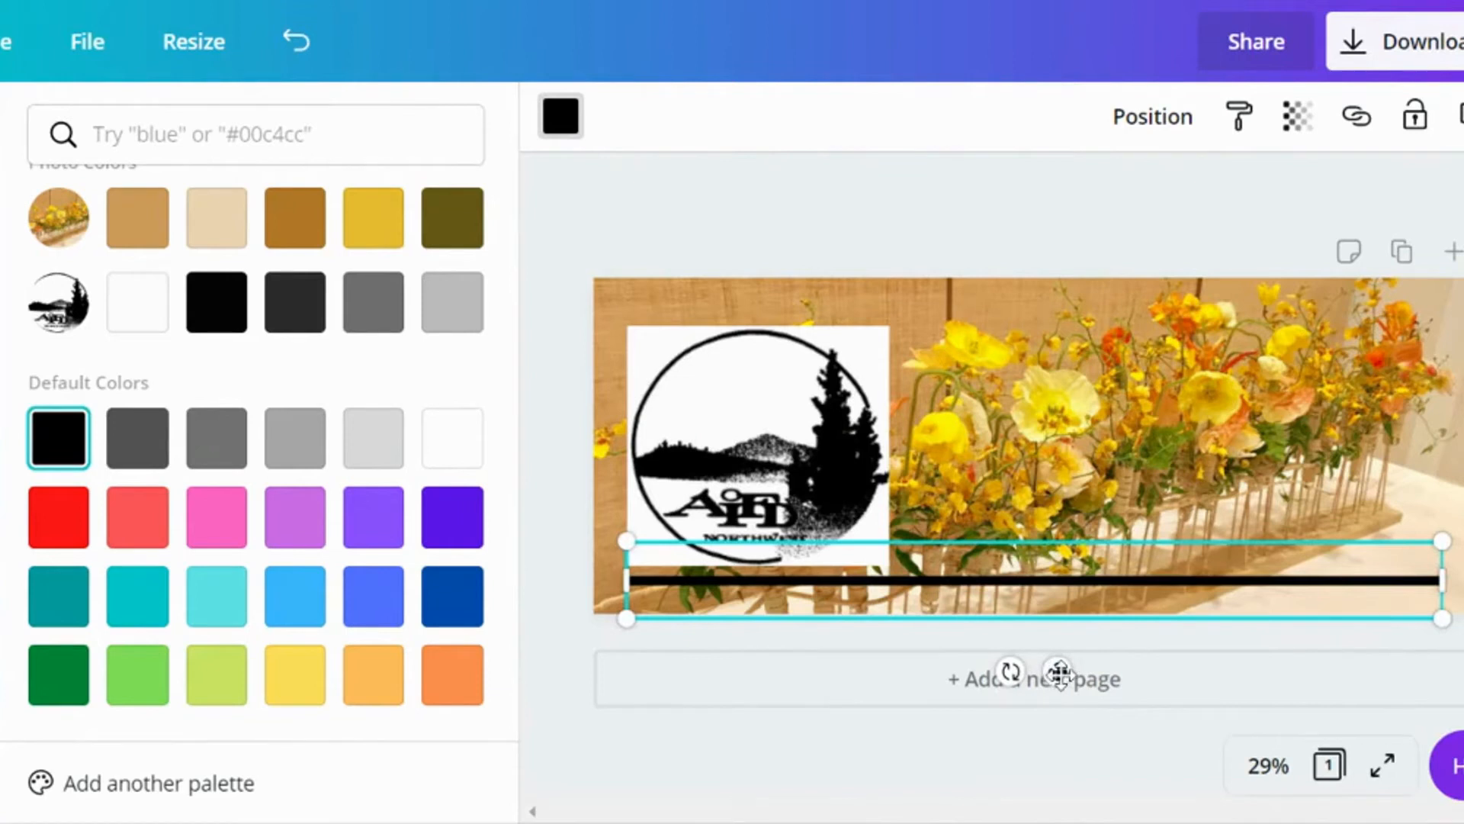
left_click_drag(1060, 671, 1059, 671)
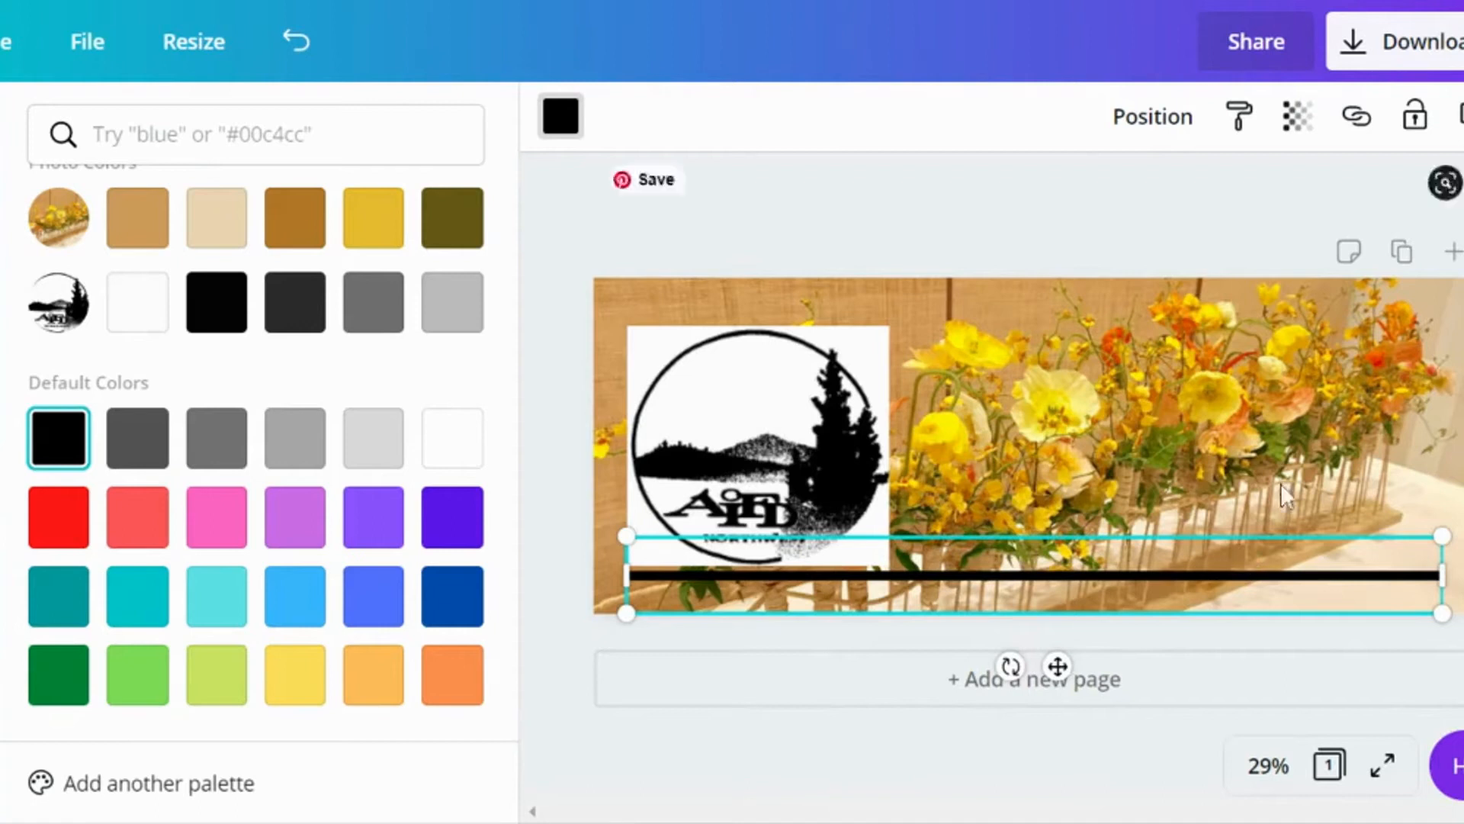
key("Escape")
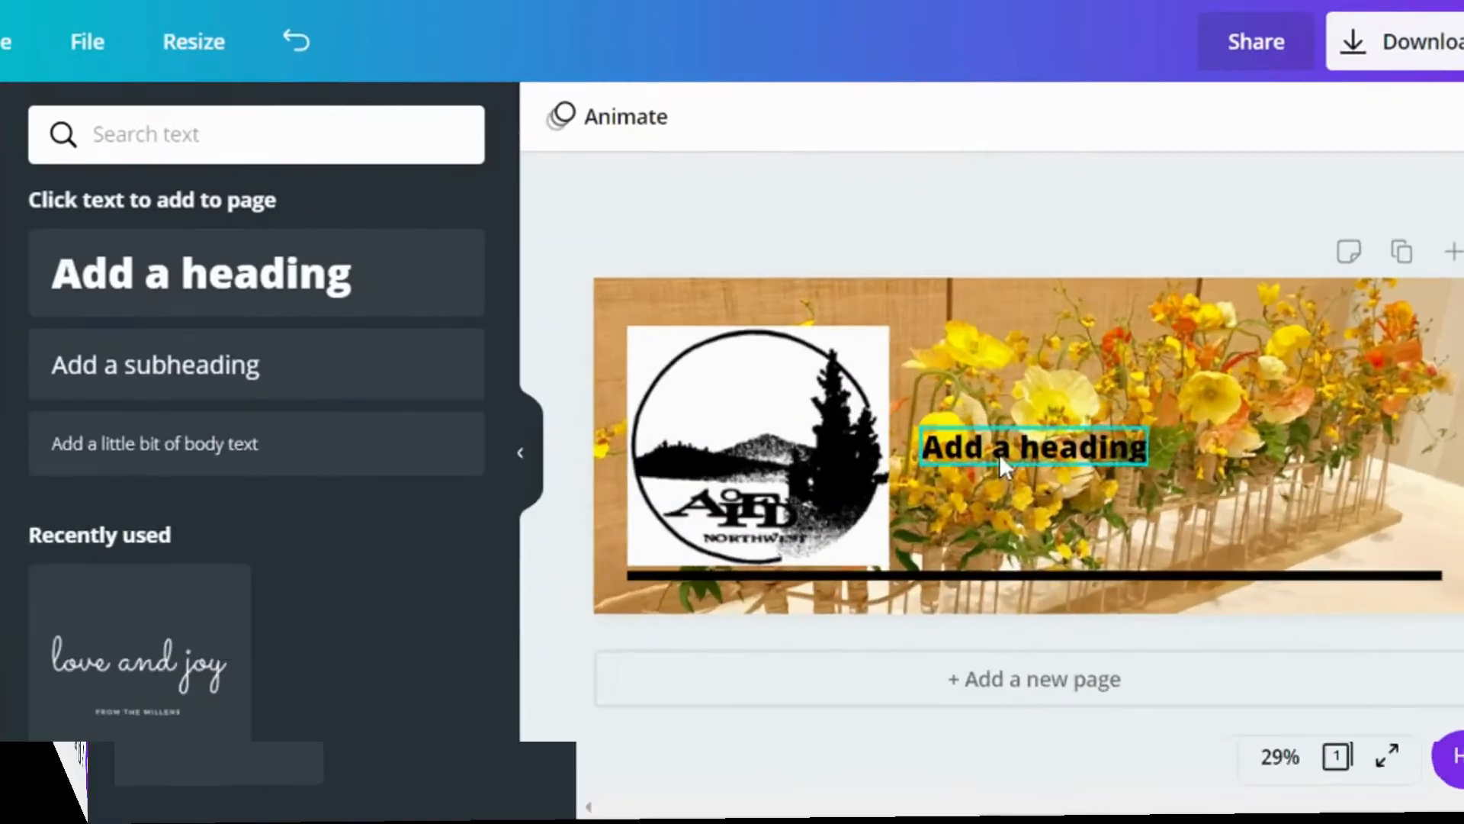
Step: Add a heading reading "Design. Reimagined" just above the black line, to the right of the logo
left_click(999, 454)
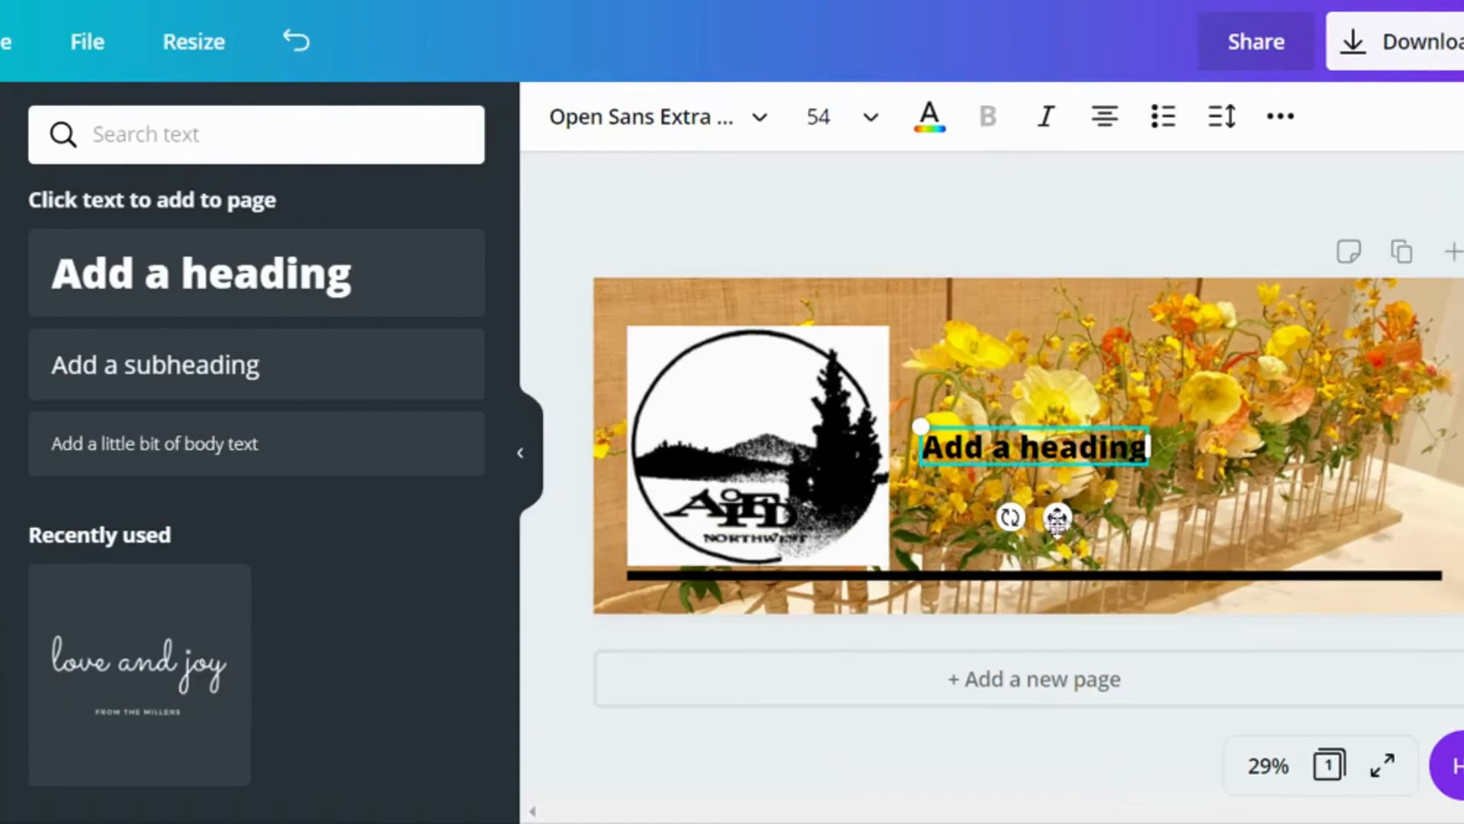
left_click_drag(1056, 516, 1167, 603)
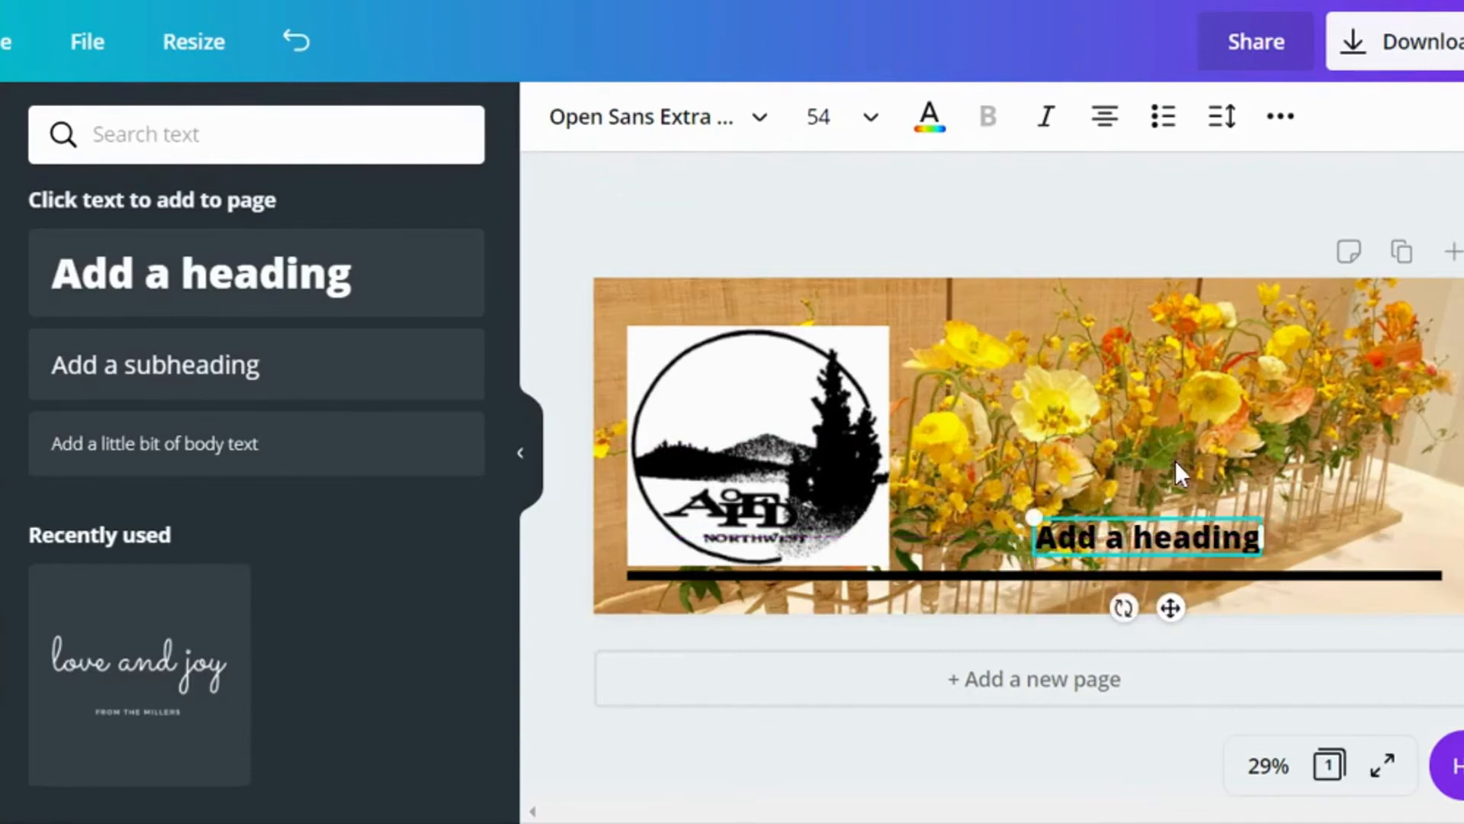
double_click(1155, 537)
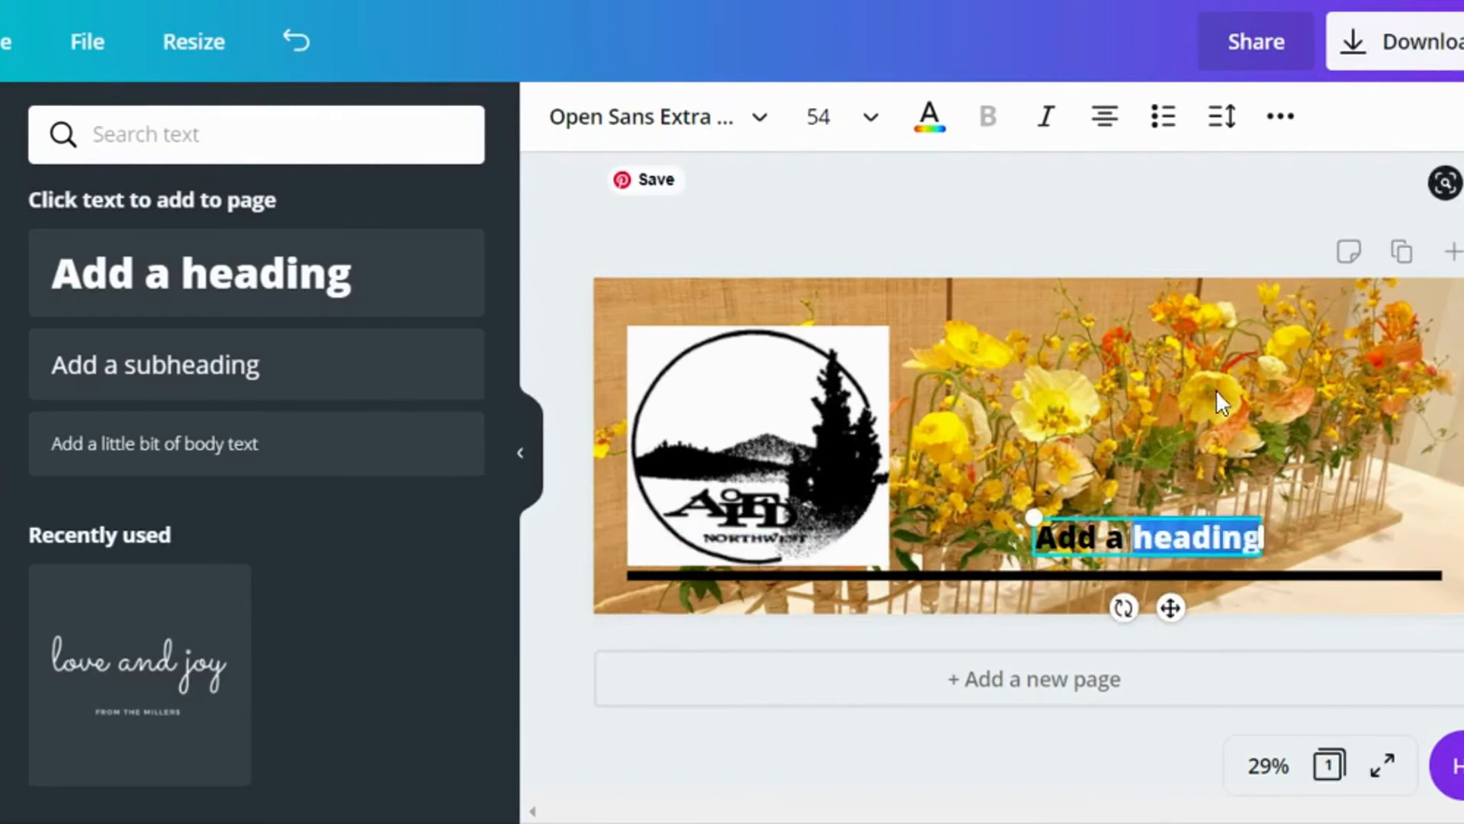
key("BackSpace")
key("BackSpace")
key("BackSpace")
key("BackSpace")
key("BackSpace")
key("BackSpace")
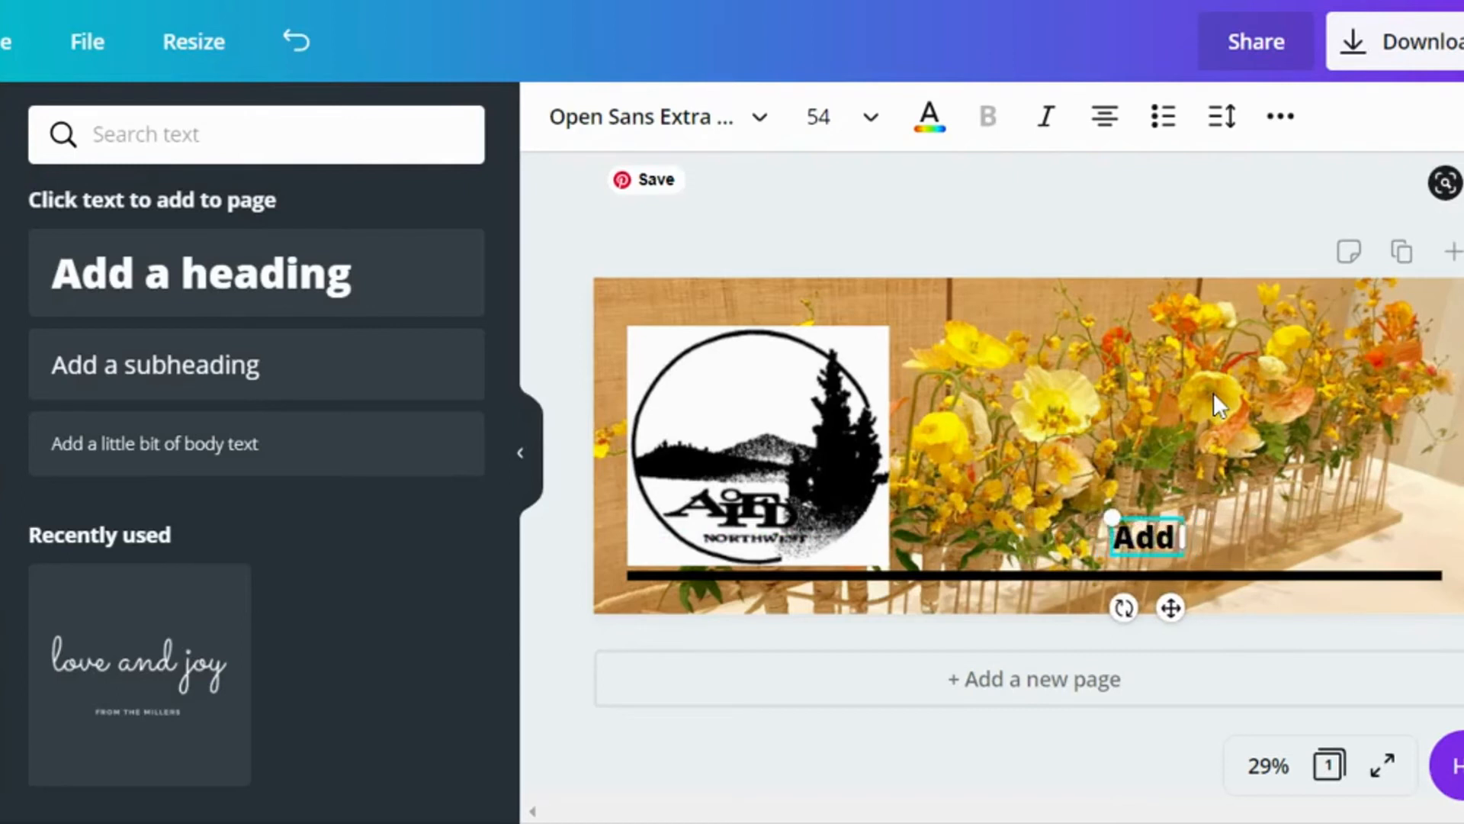
key("BackSpace")
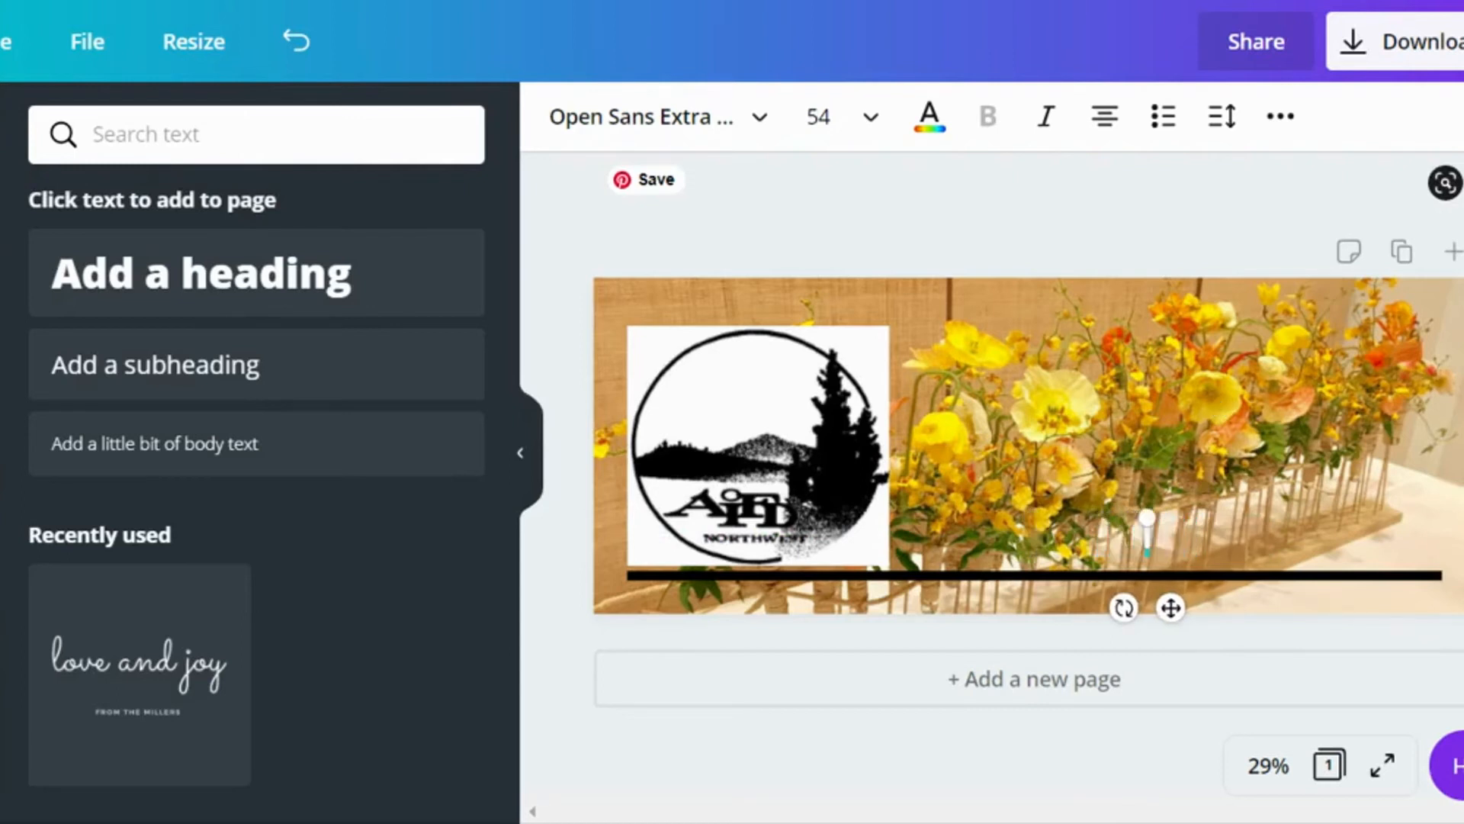
type("De")
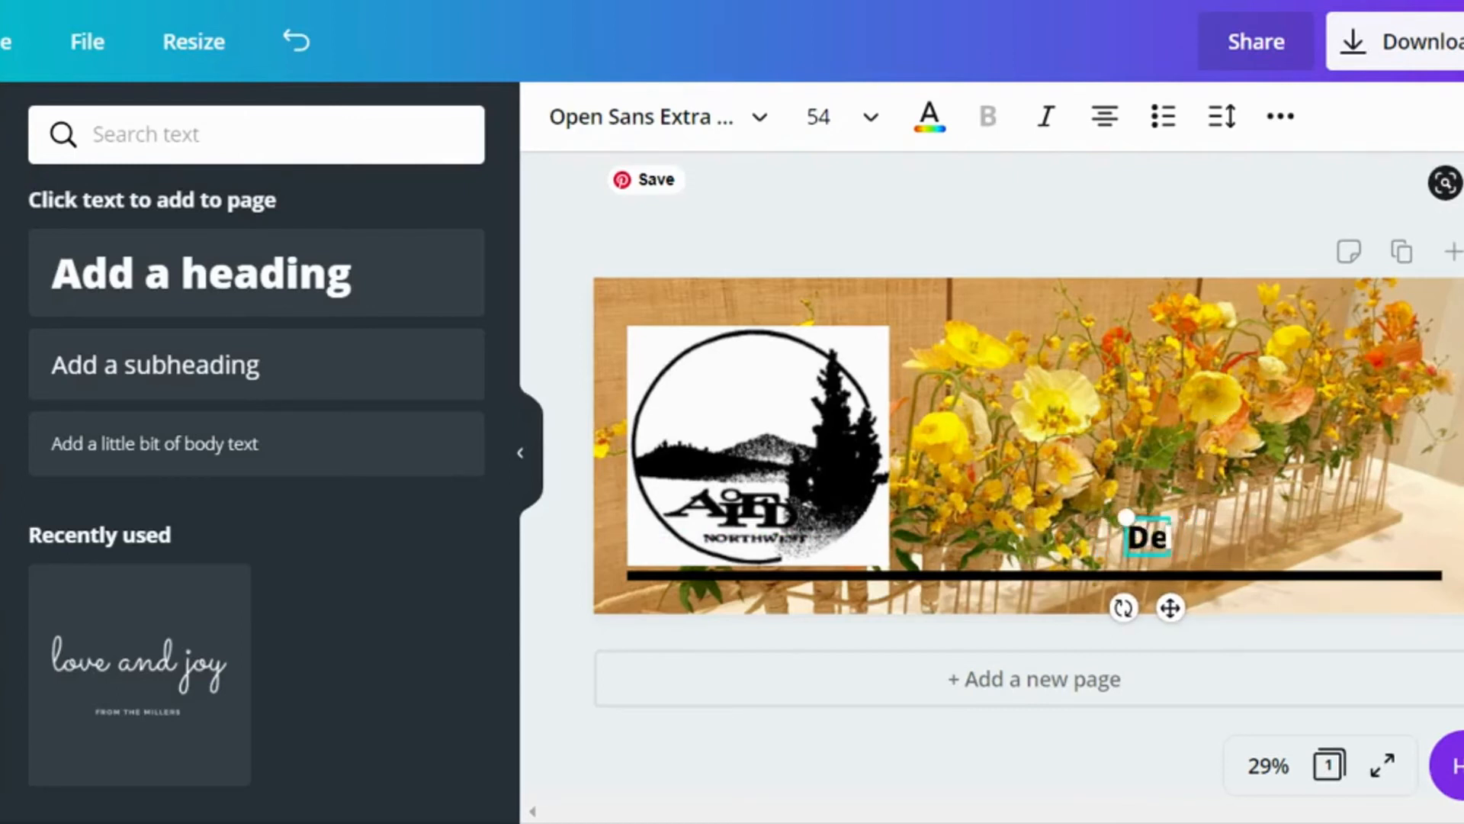
type("sign")
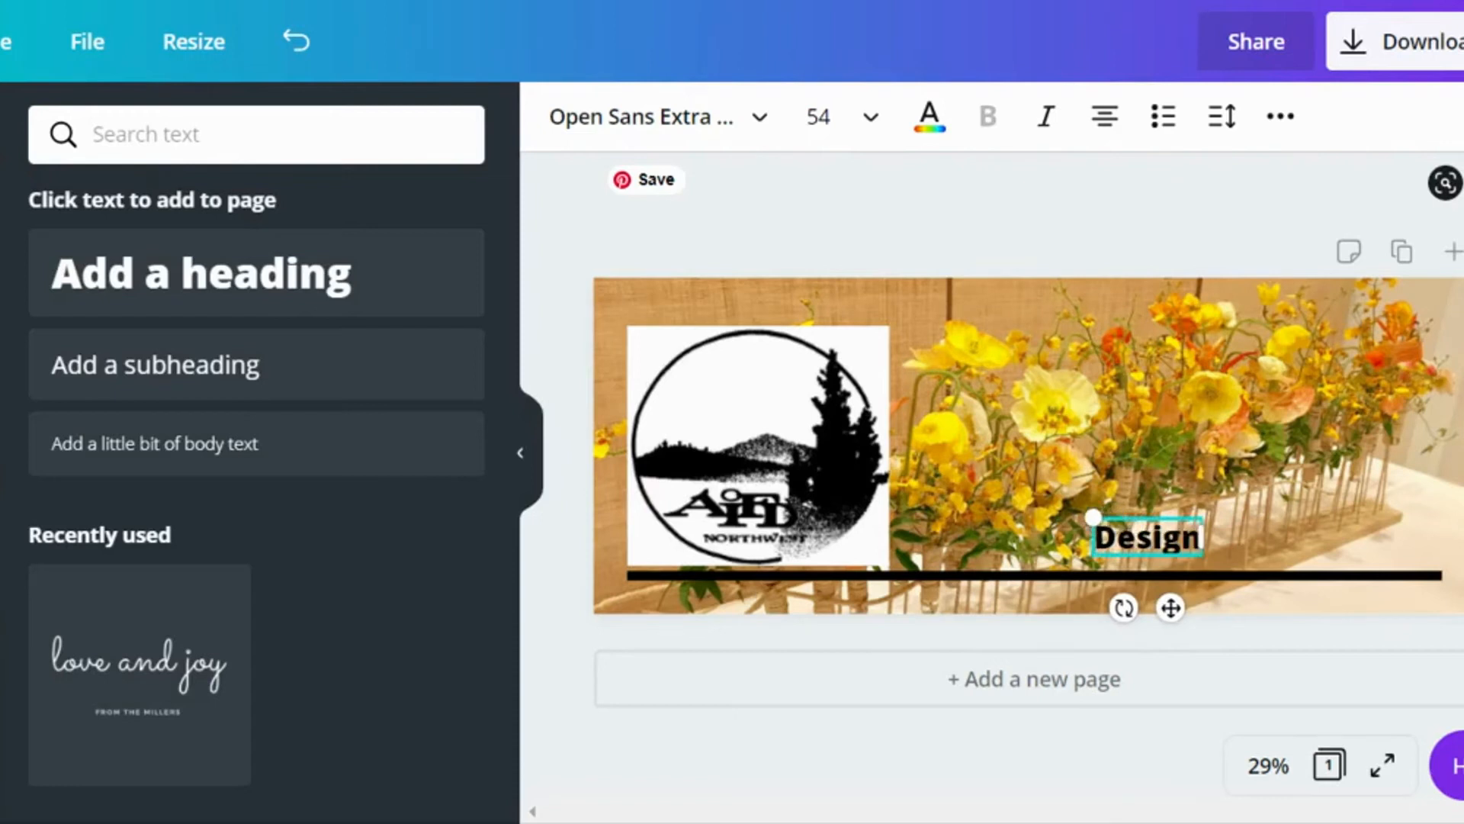
type(".")
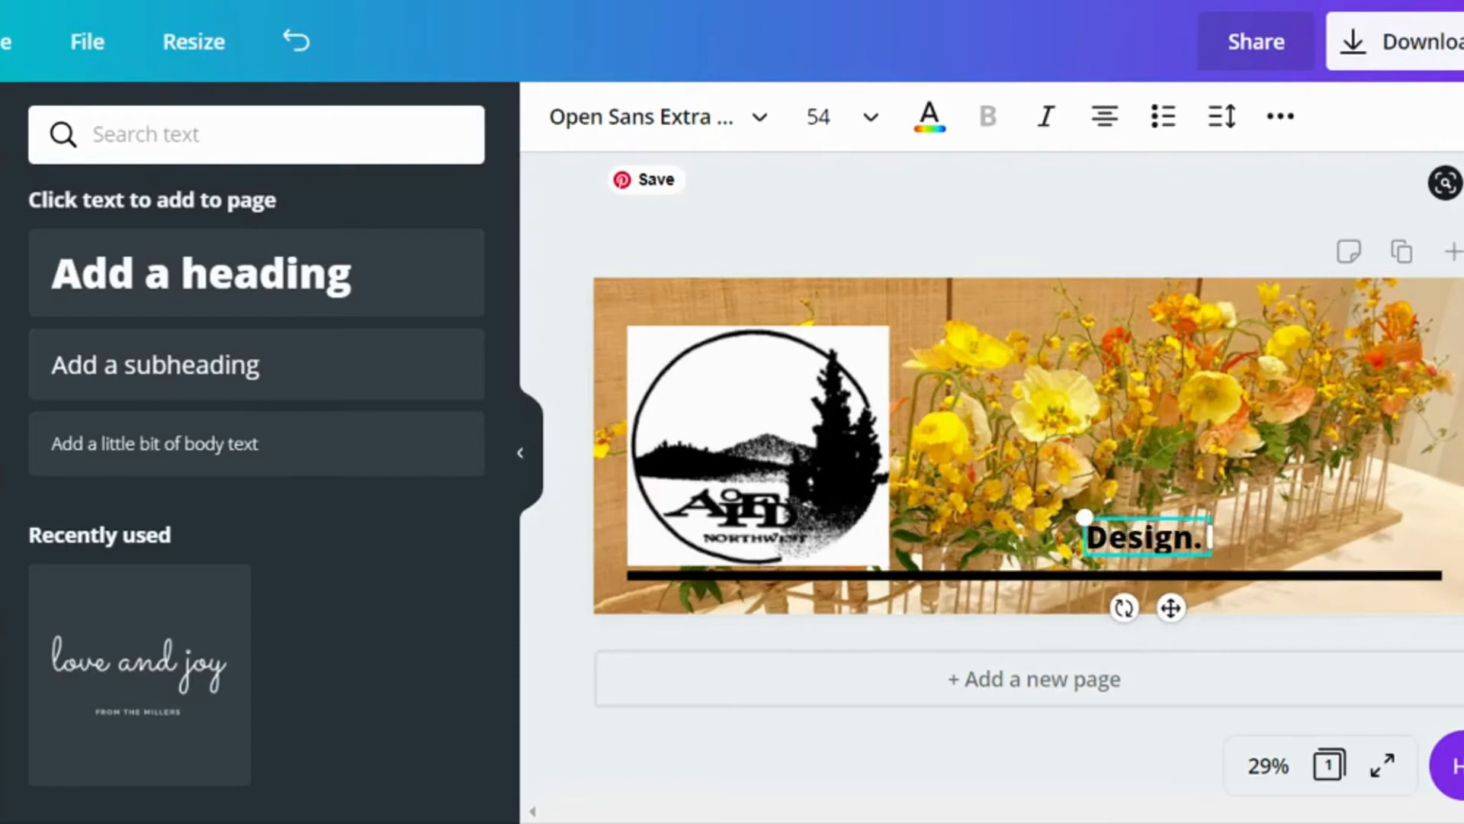
type(" R")
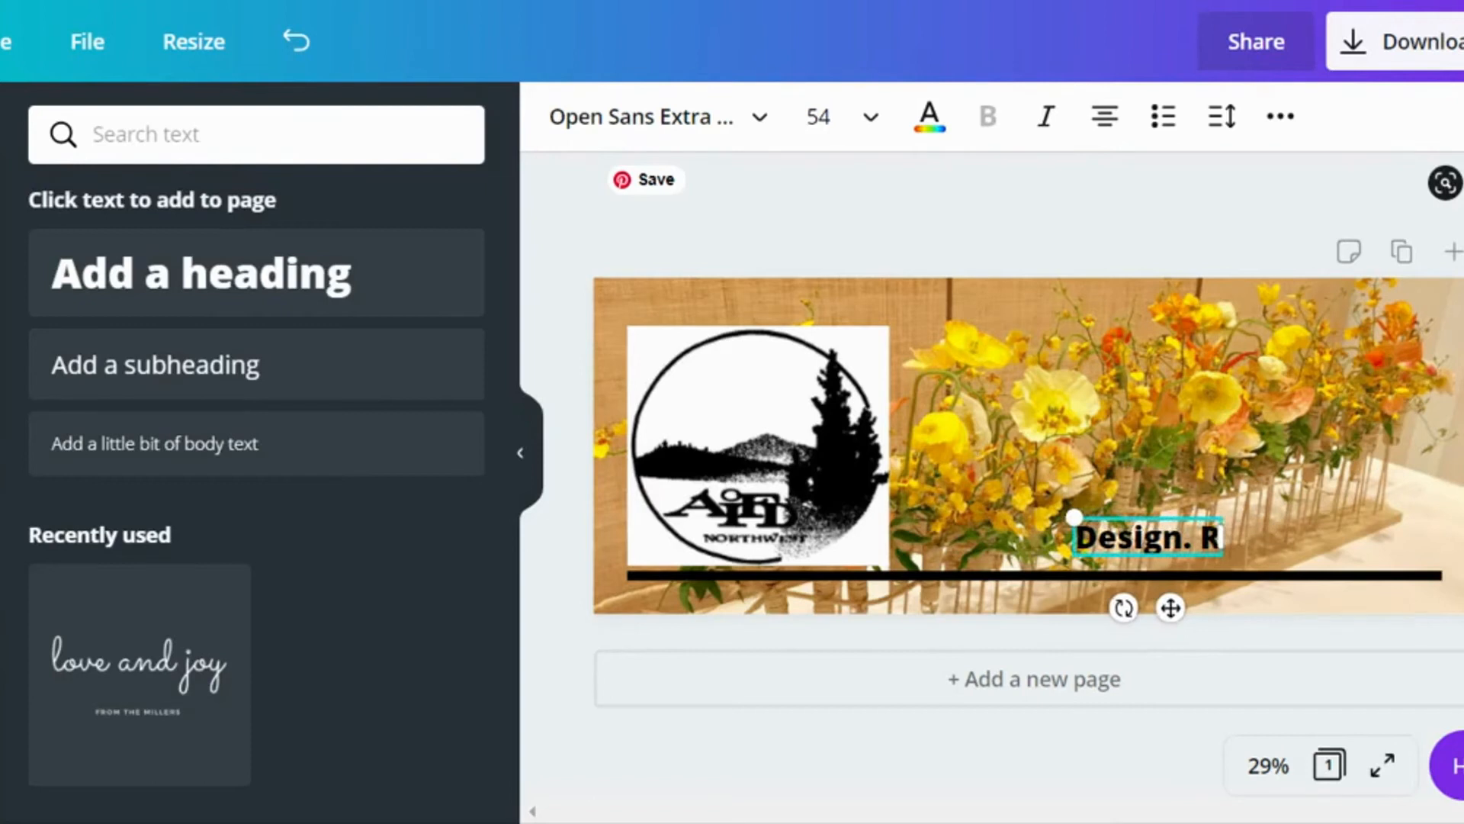
type("e")
type("ima")
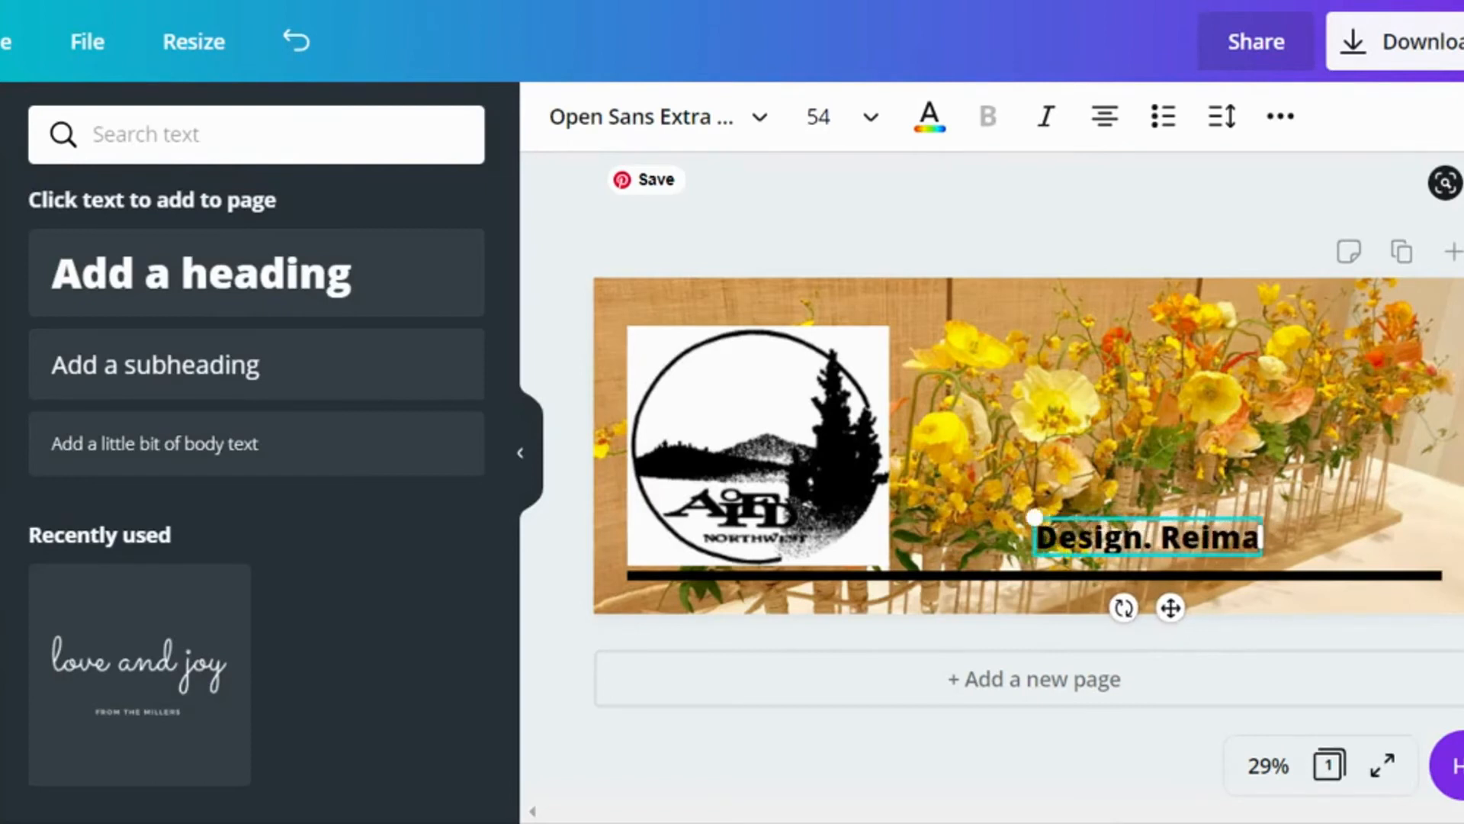
type("gined")
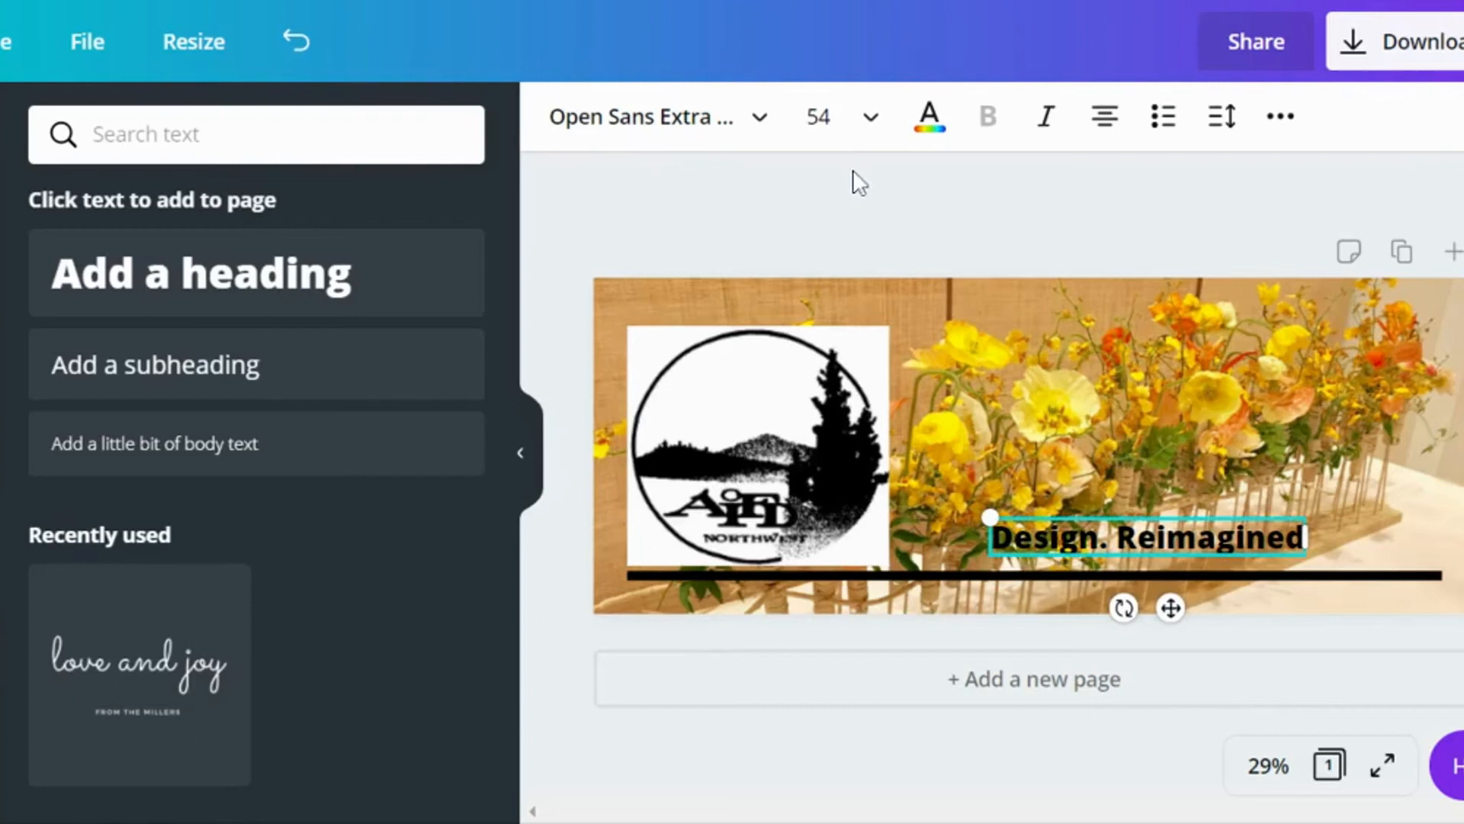
Step: Set the "Design. Reimagined" heading to the Benedict font at size 144
left_click(760, 130)
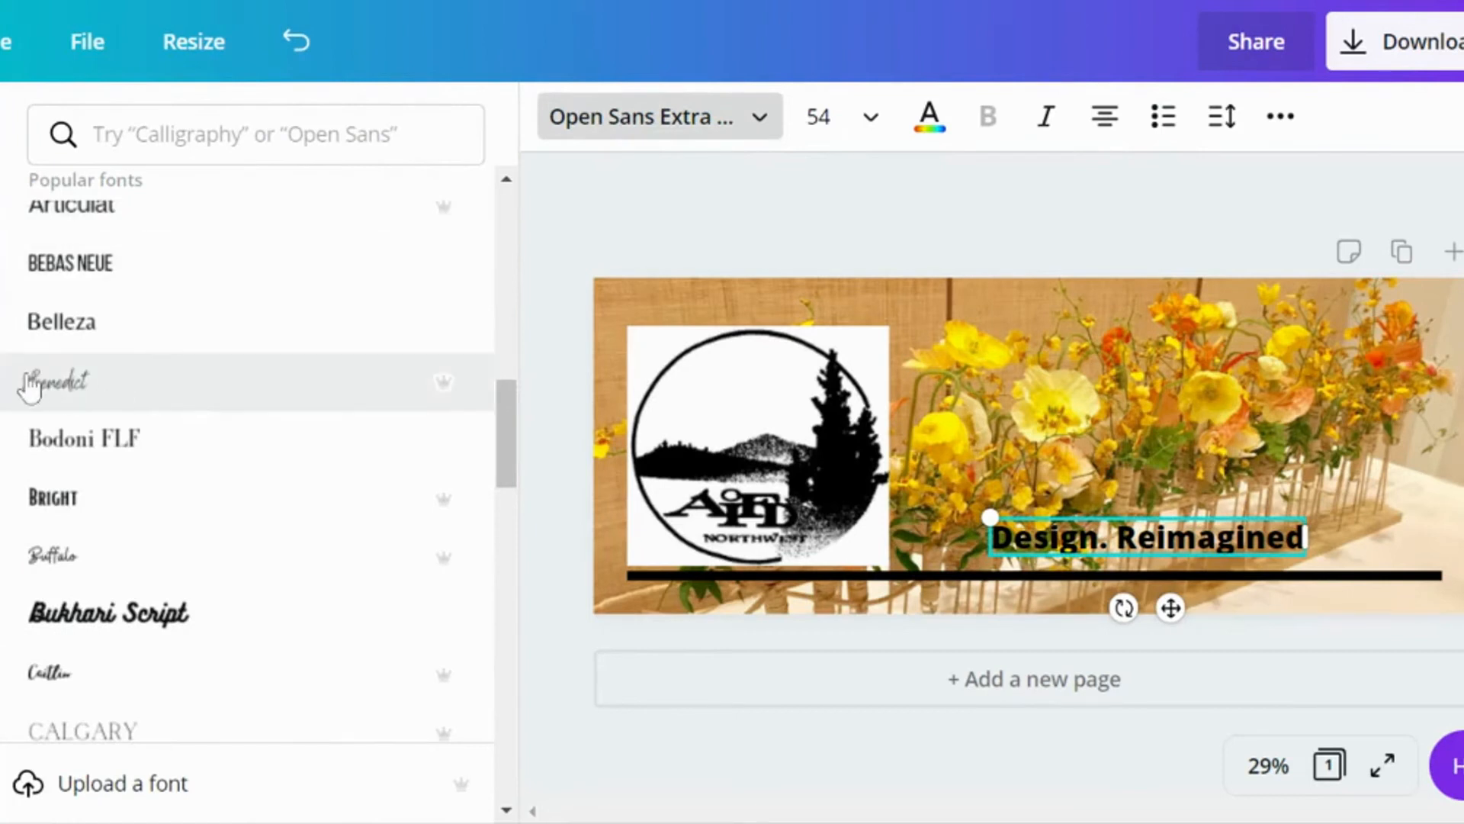
left_click(57, 385)
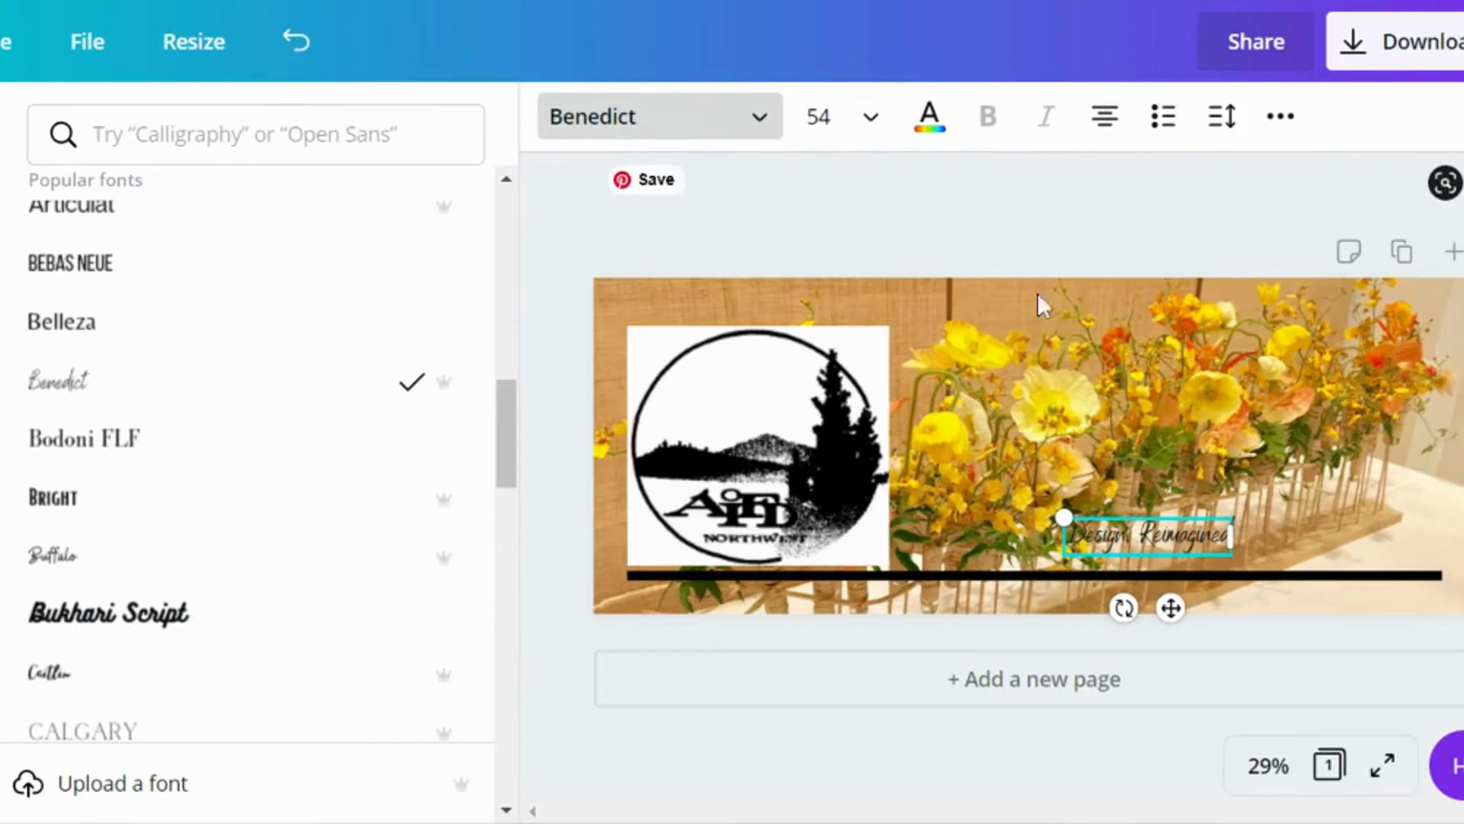
left_click(873, 126)
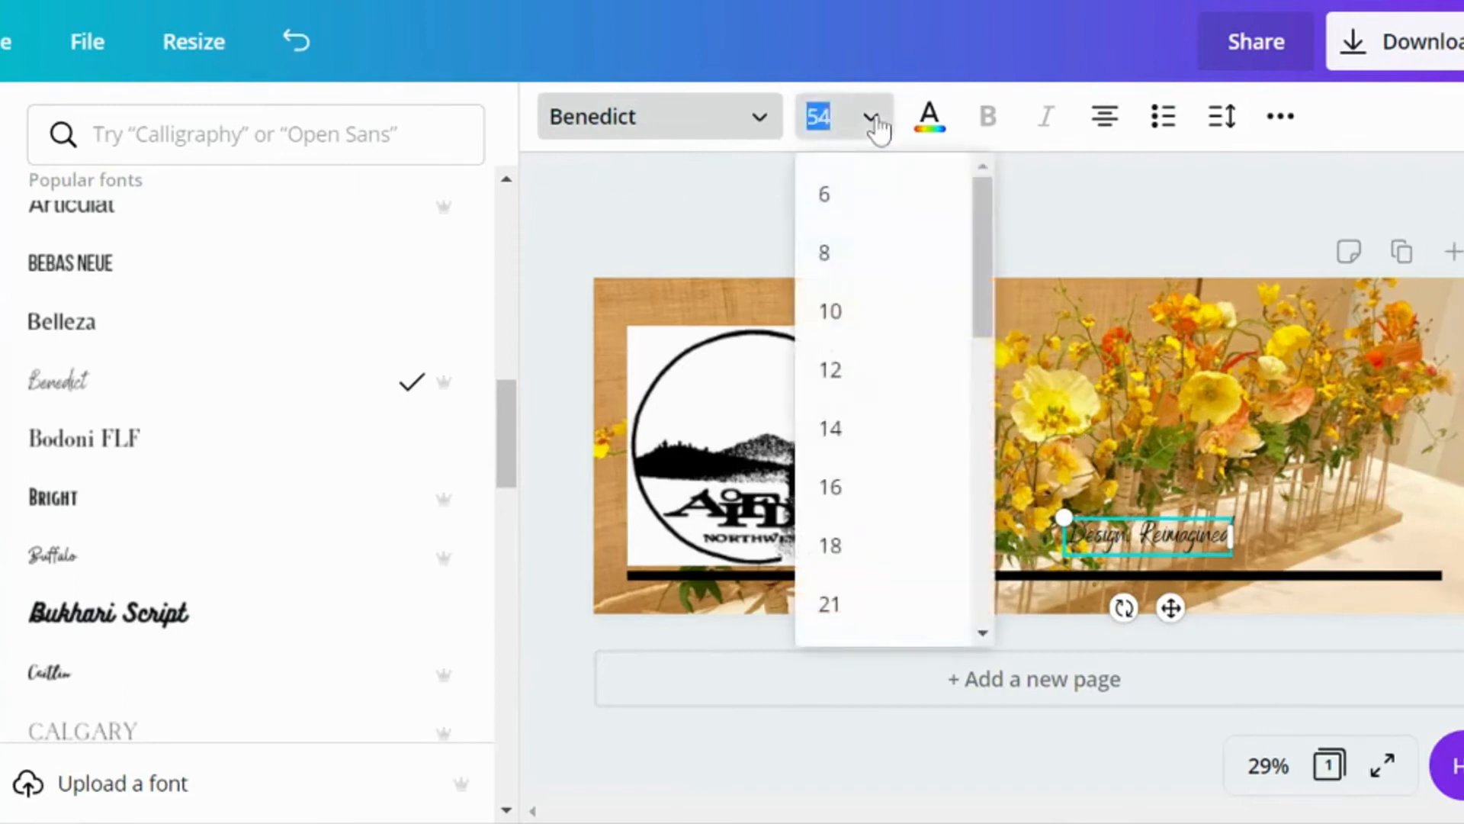
scroll(889, 277, "down", 4)
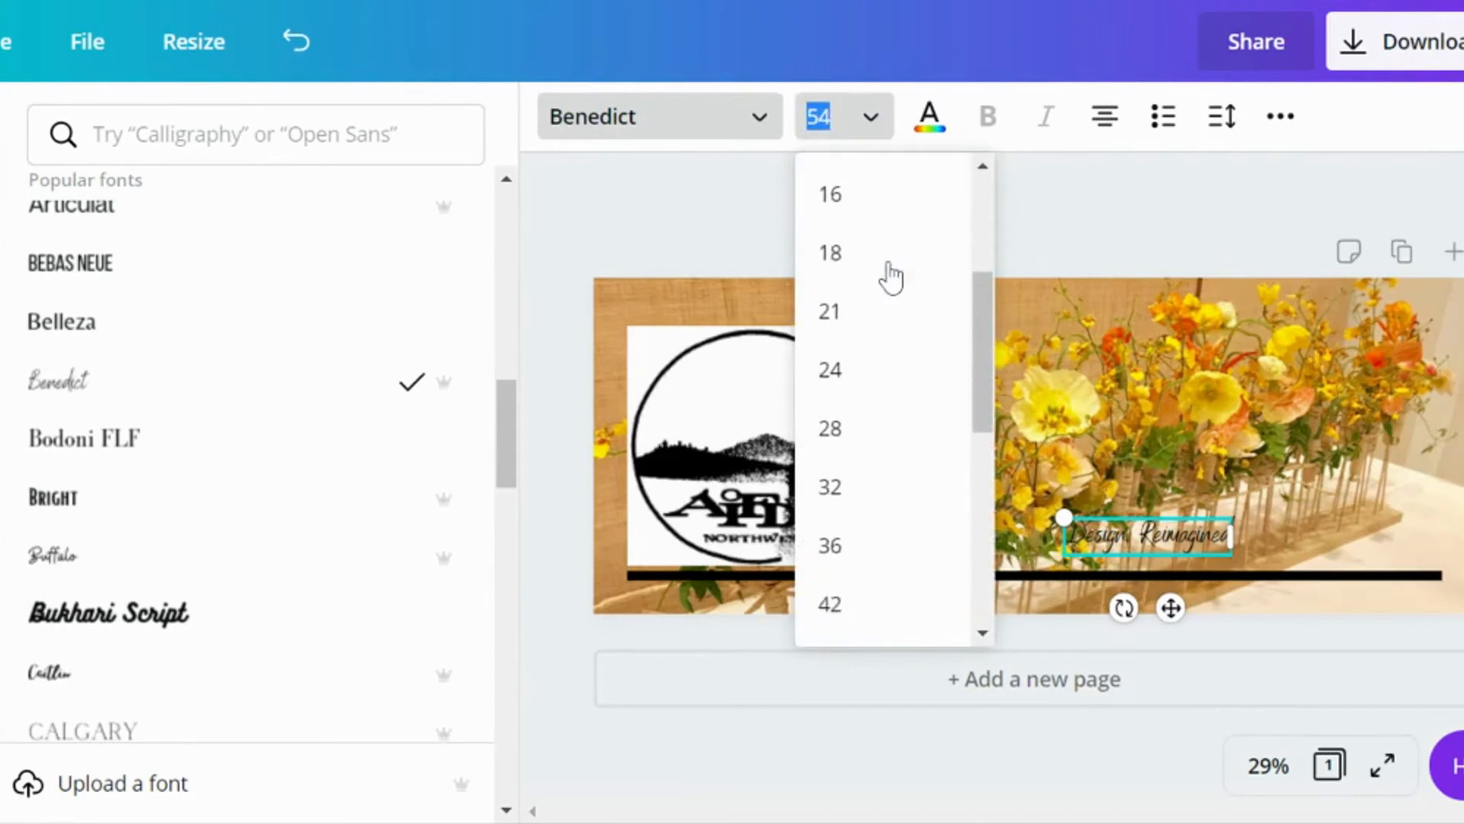
scroll(889, 278, "down", 4)
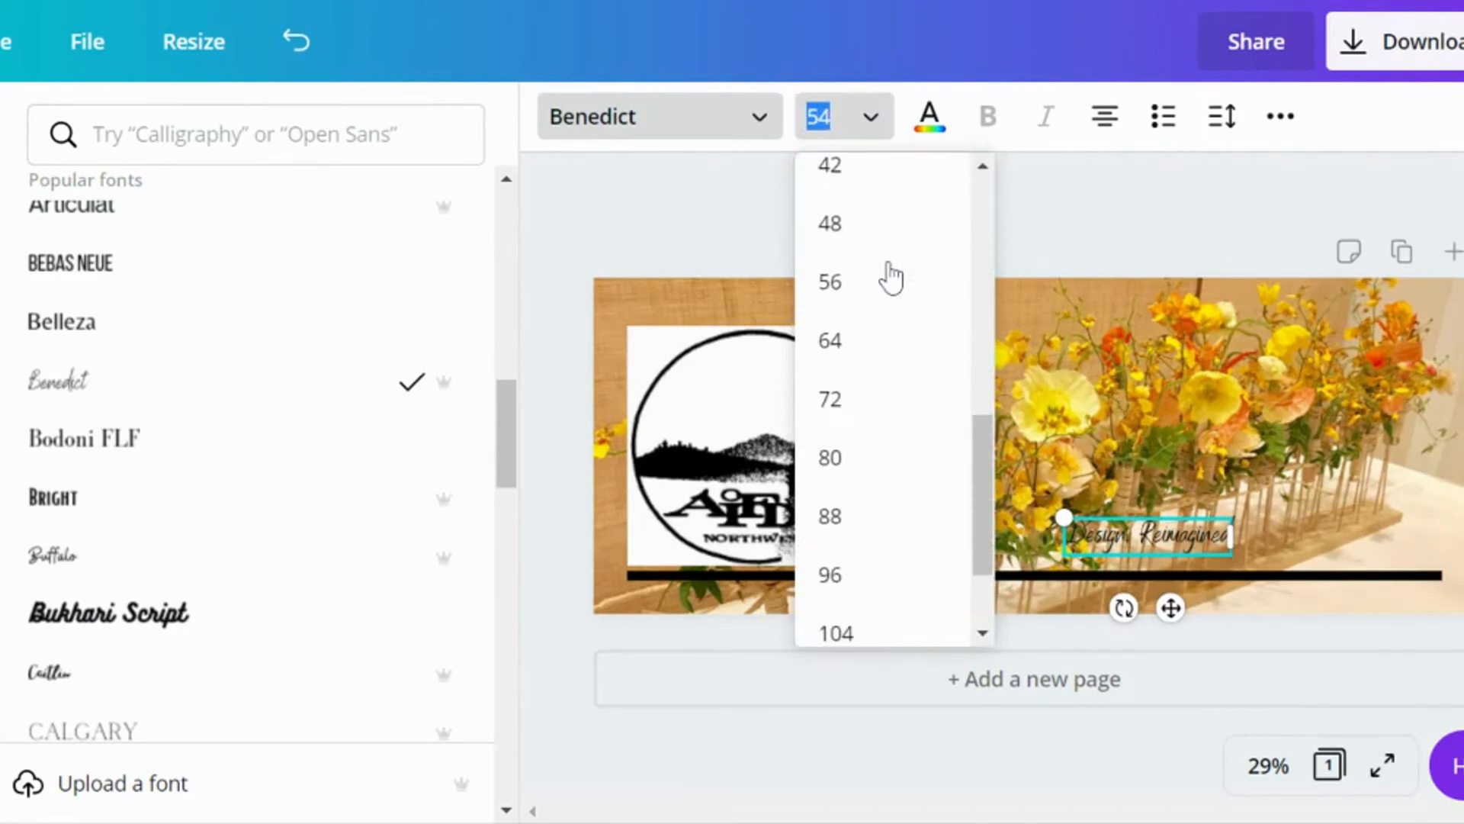
scroll(890, 279, "down", 2)
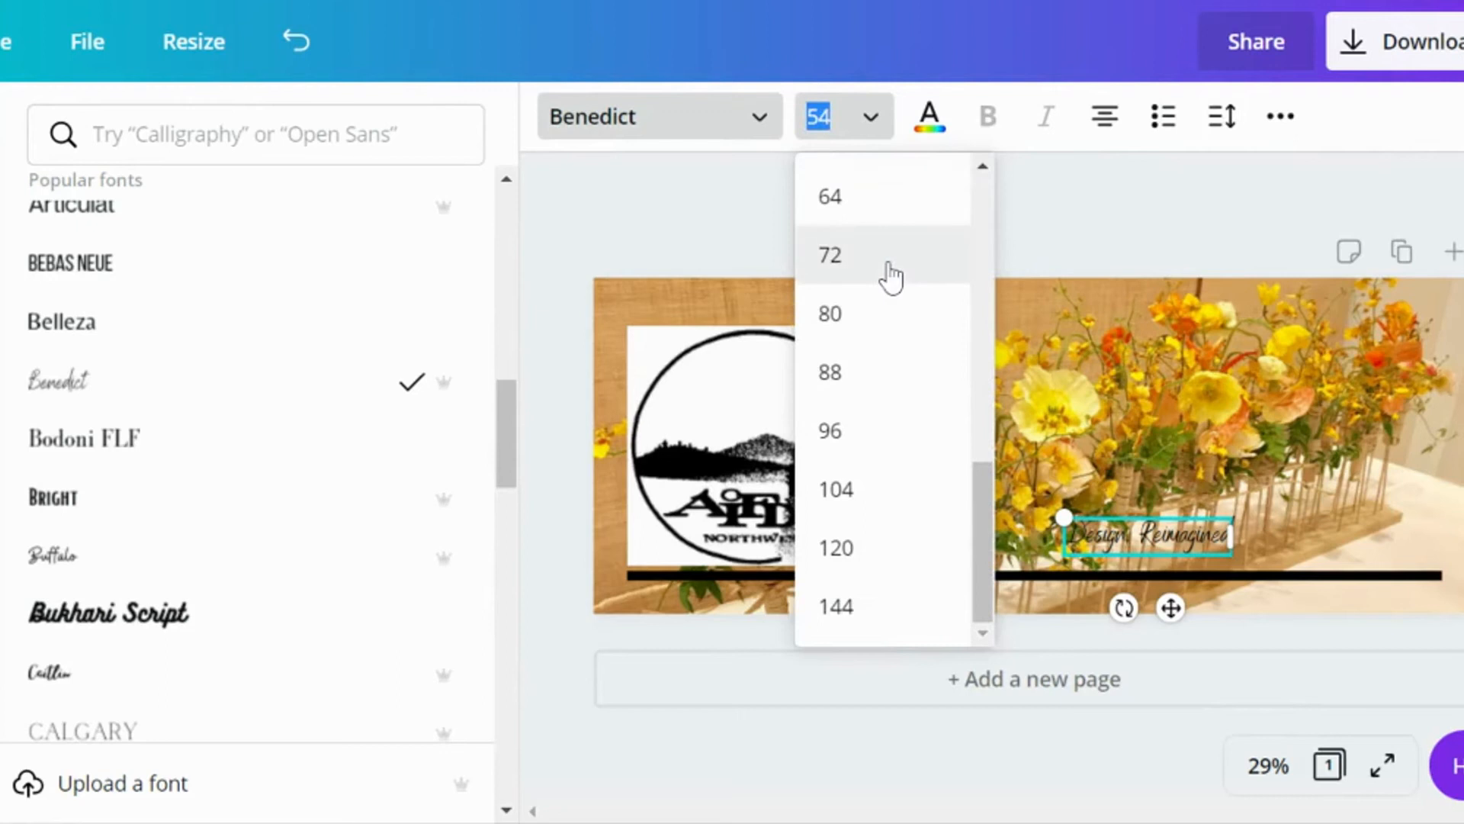
left_click(857, 610)
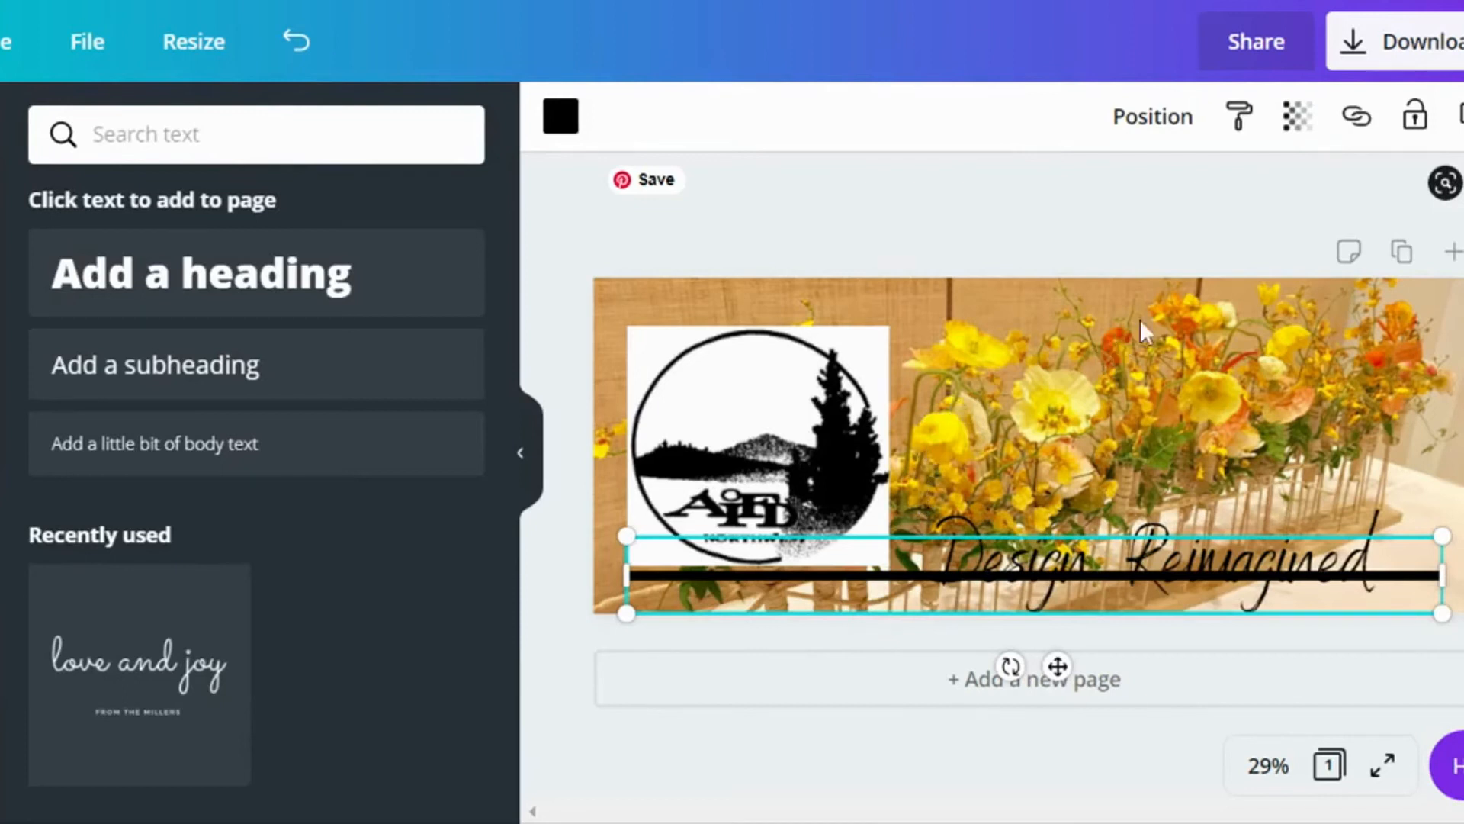
Step: Move the "Design. Reimagined" heading slightly up and right so its lettering rests on the black line
left_click(1200, 540)
left_click_drag(1201, 524, 1217, 505)
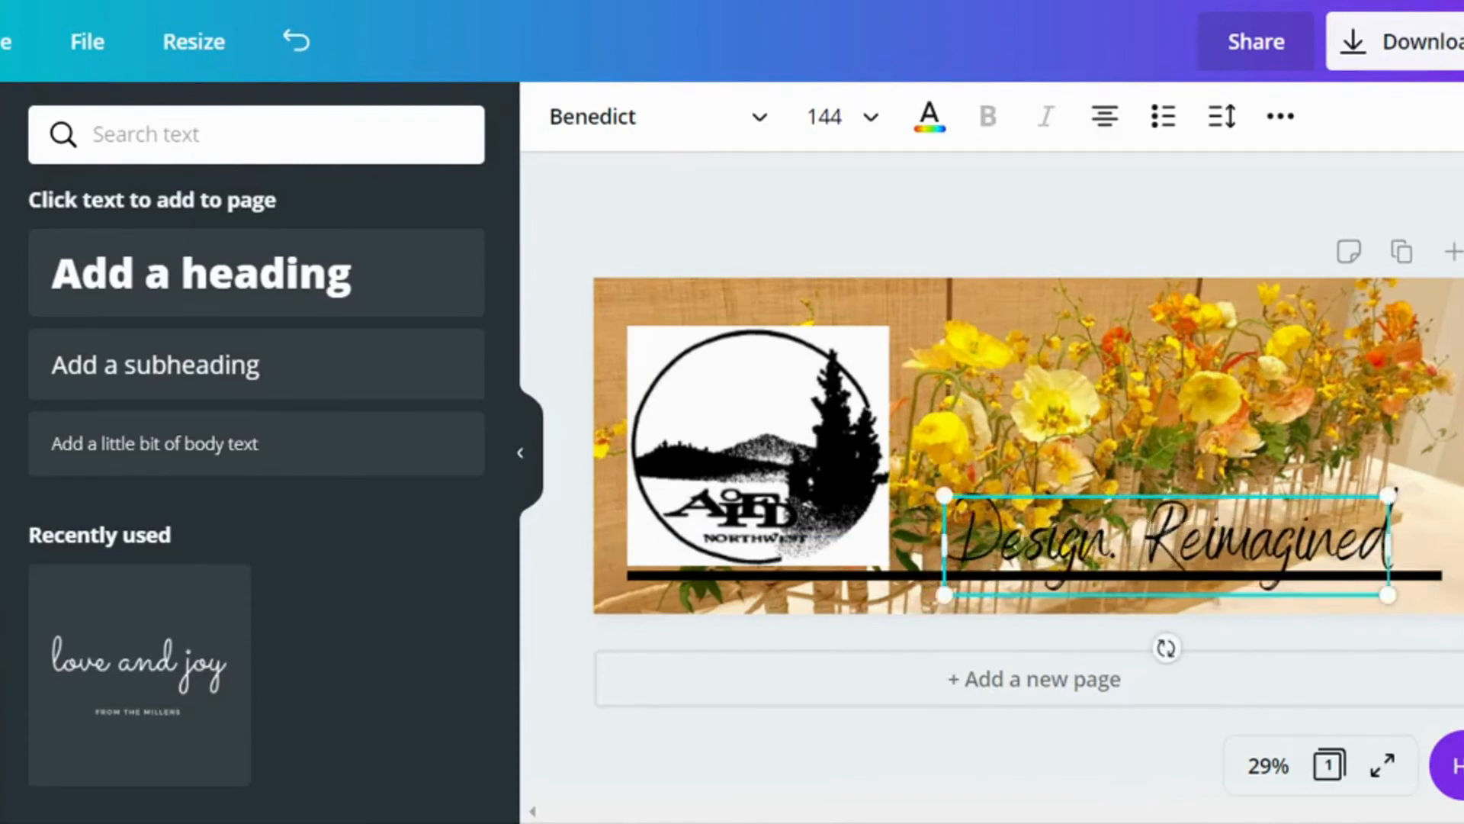
left_click(1204, 222)
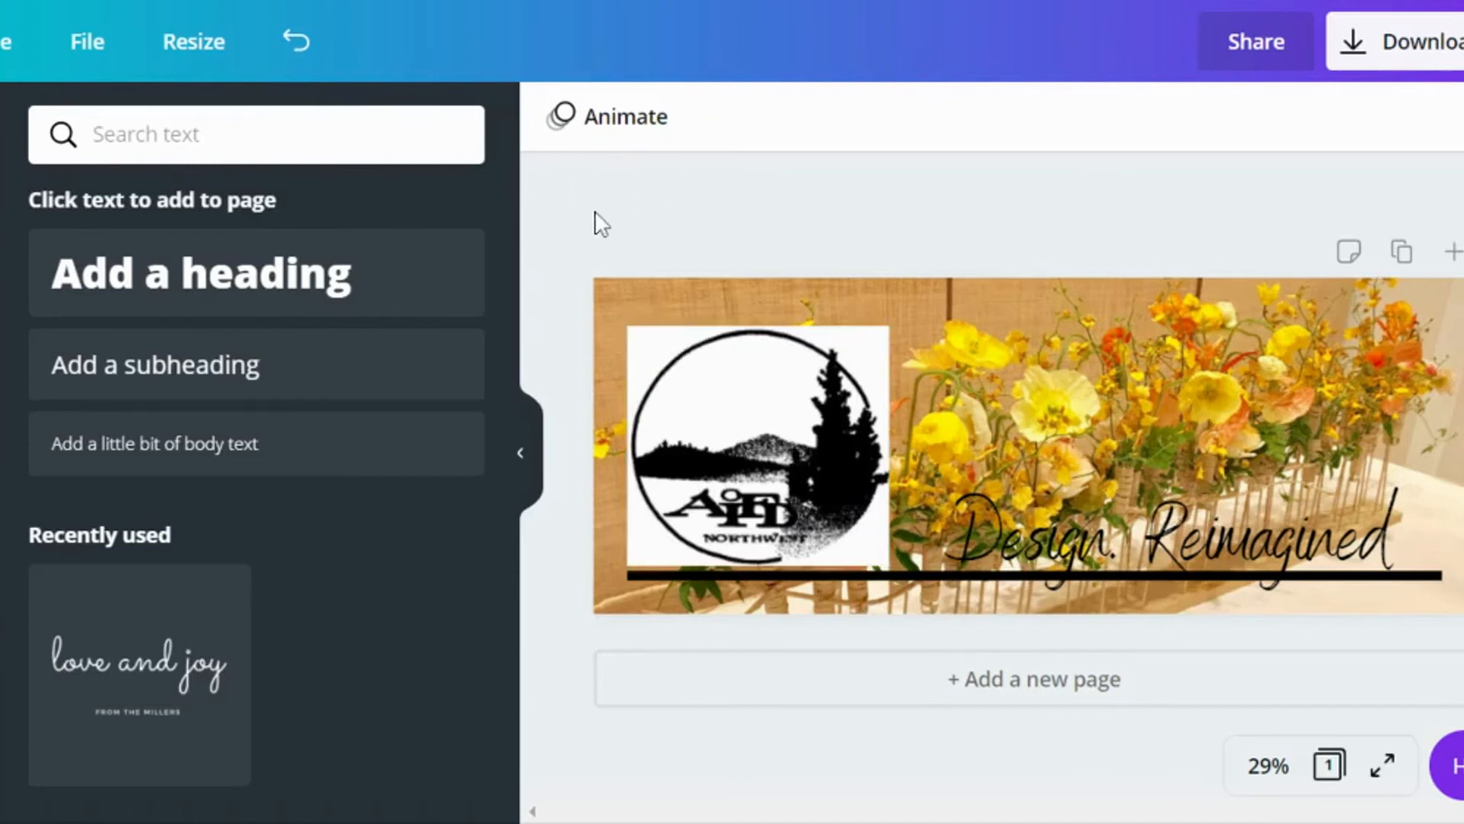
Step: Remove the white background from the AIFD Northwest logo with Background Remover and deselect the logo
double_click(751, 420)
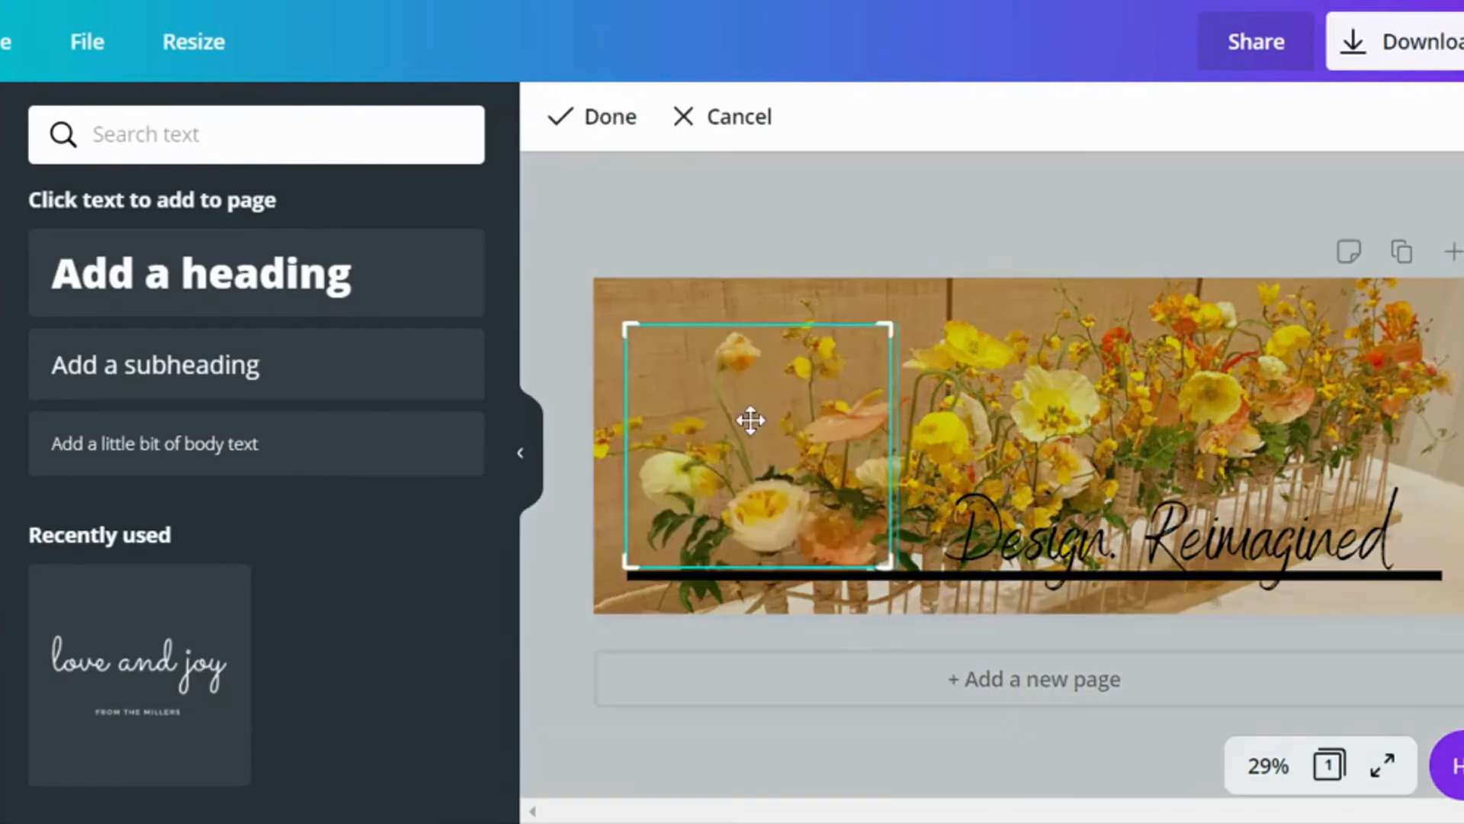
left_click(716, 119)
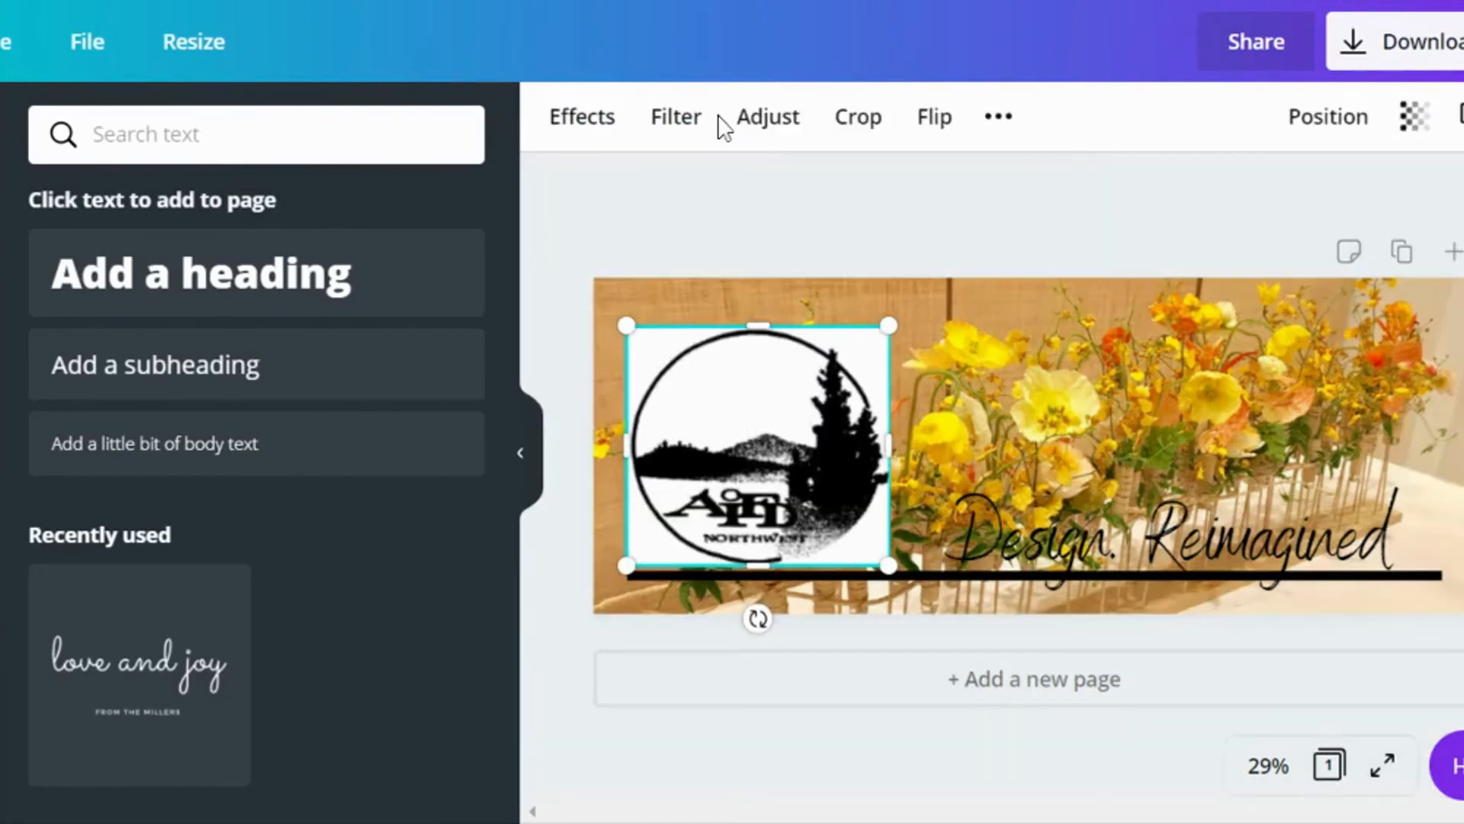
left_click(584, 120)
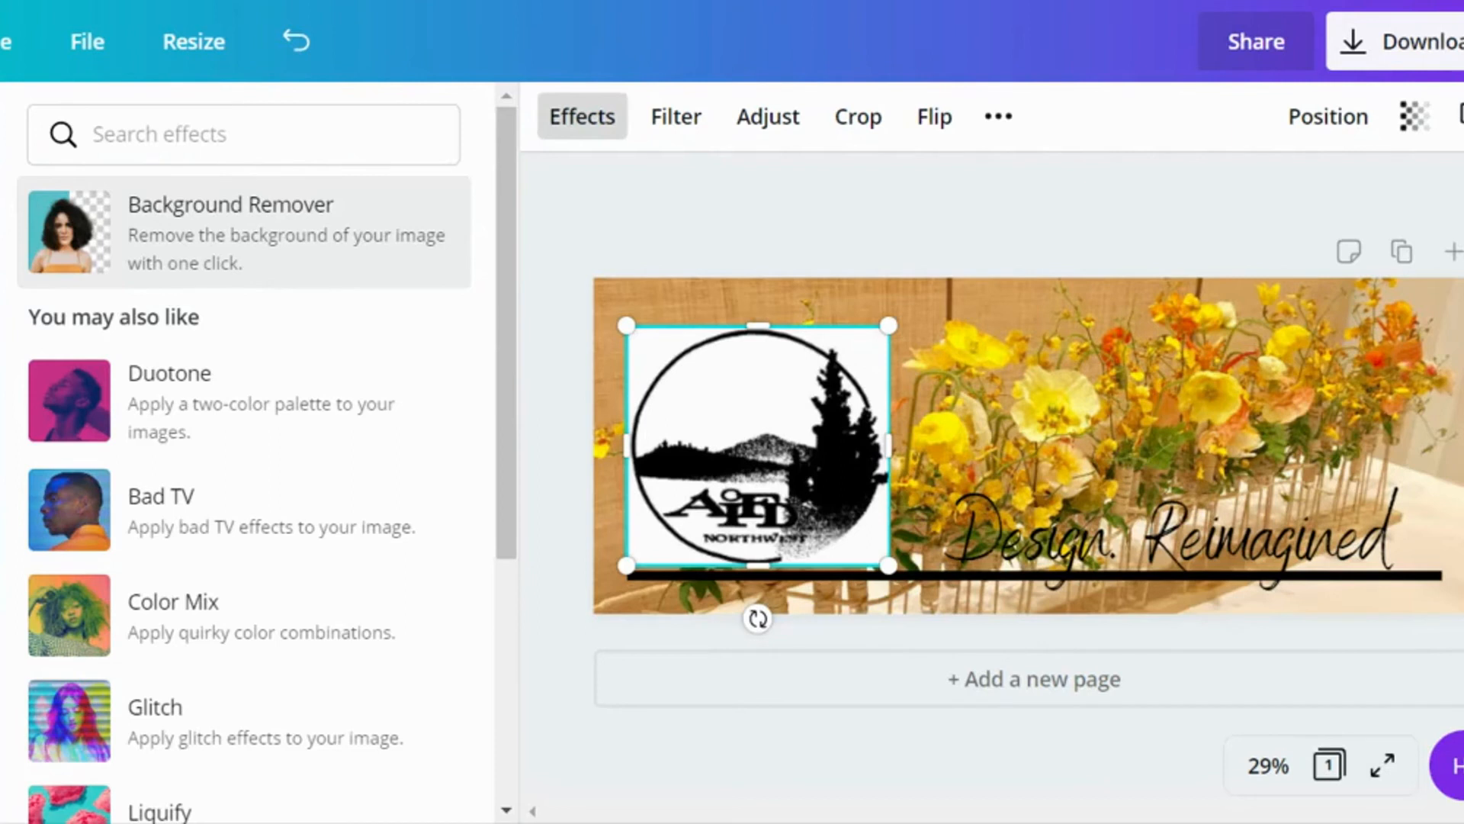
left_click(262, 251)
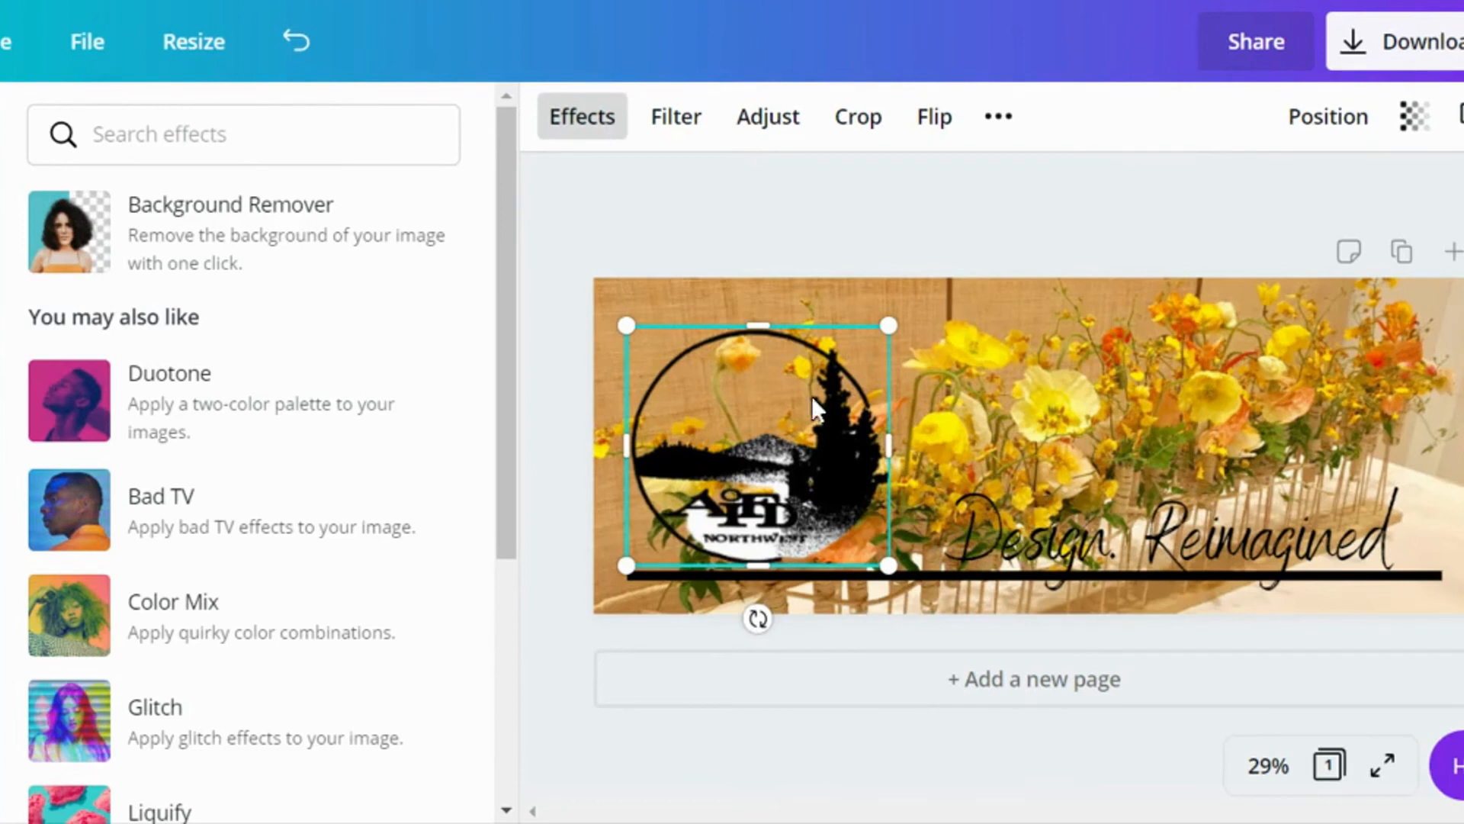
left_click(862, 204)
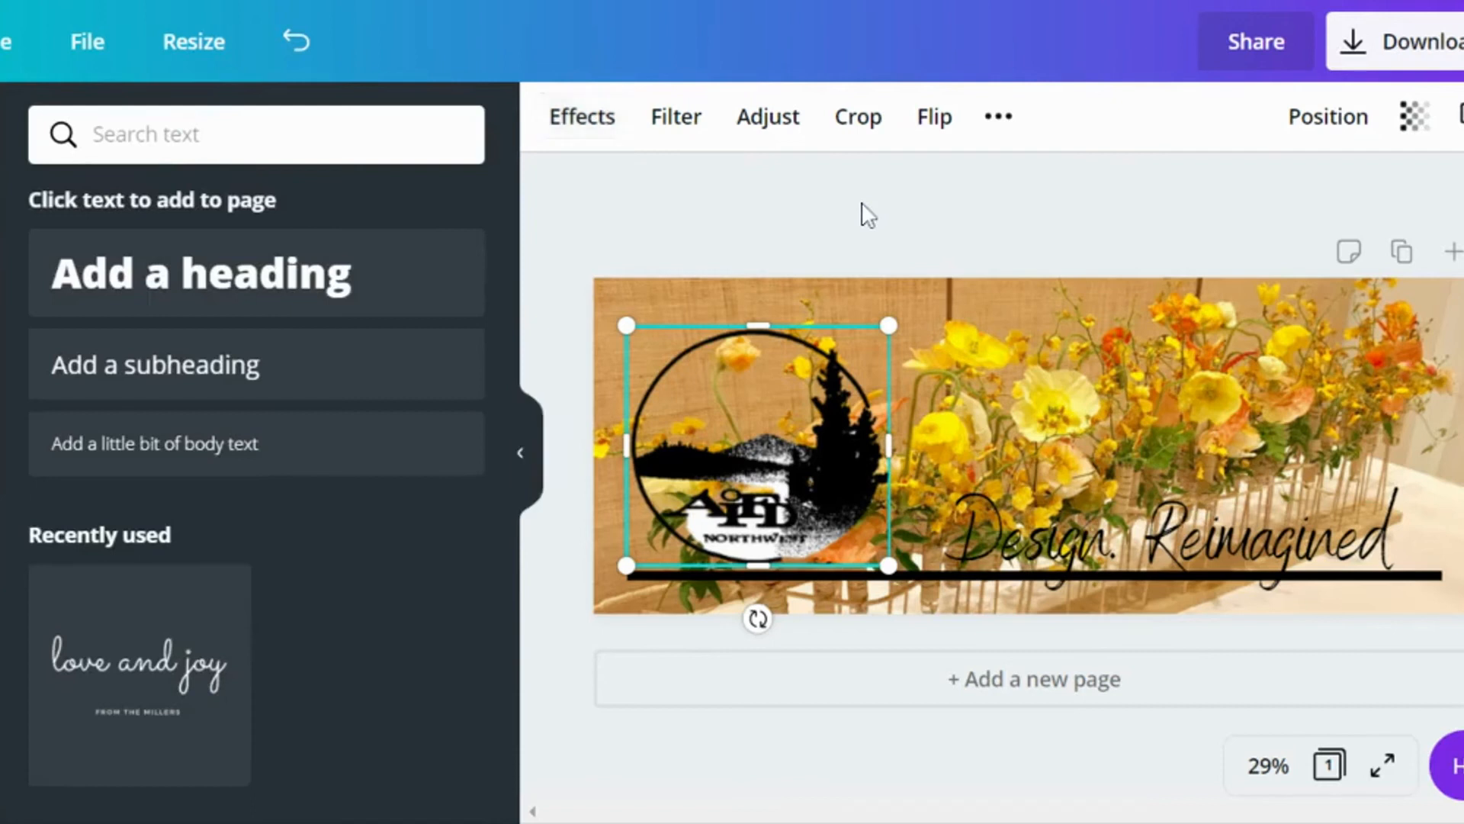
left_click(862, 203)
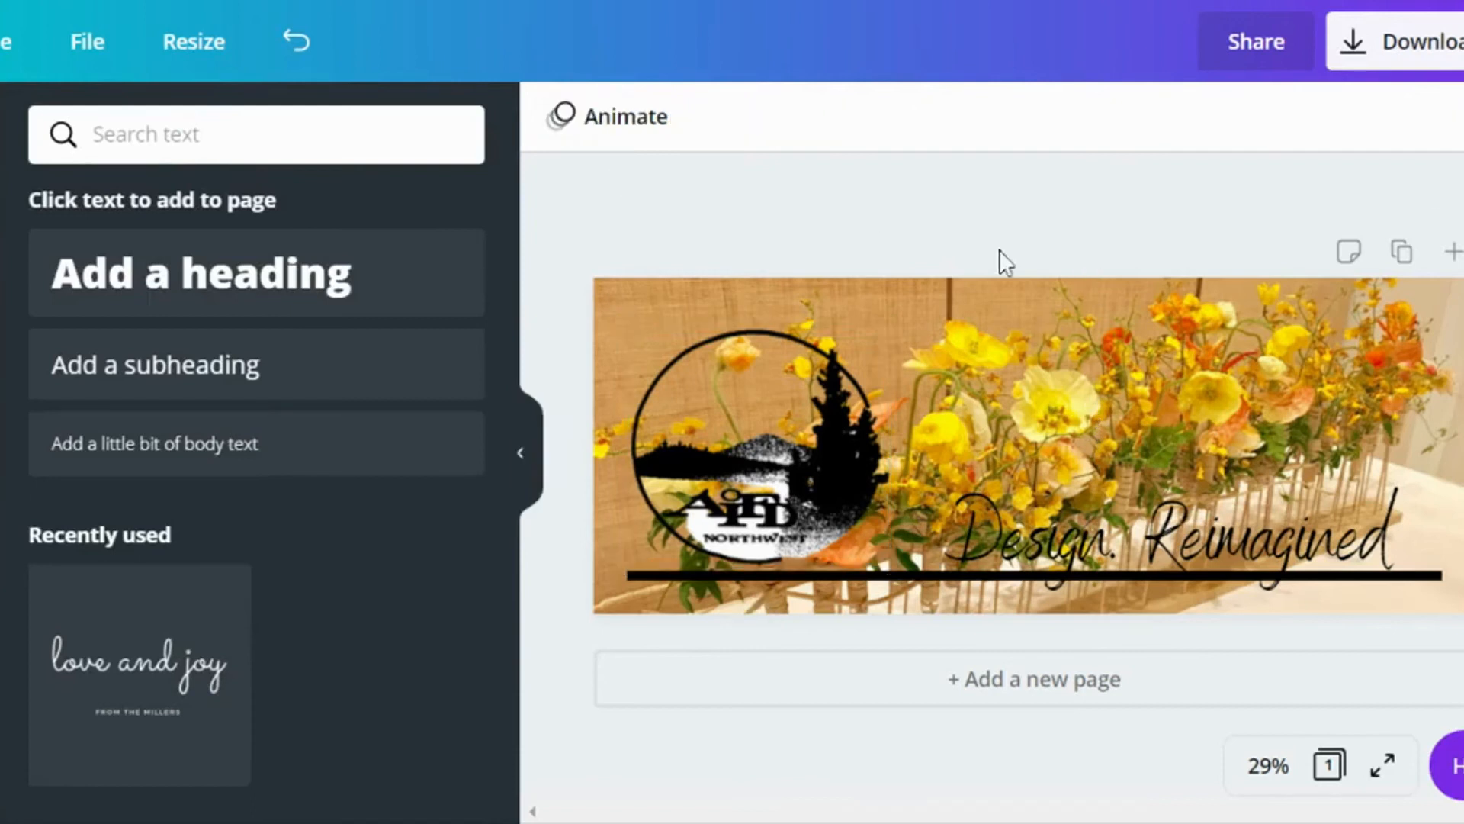